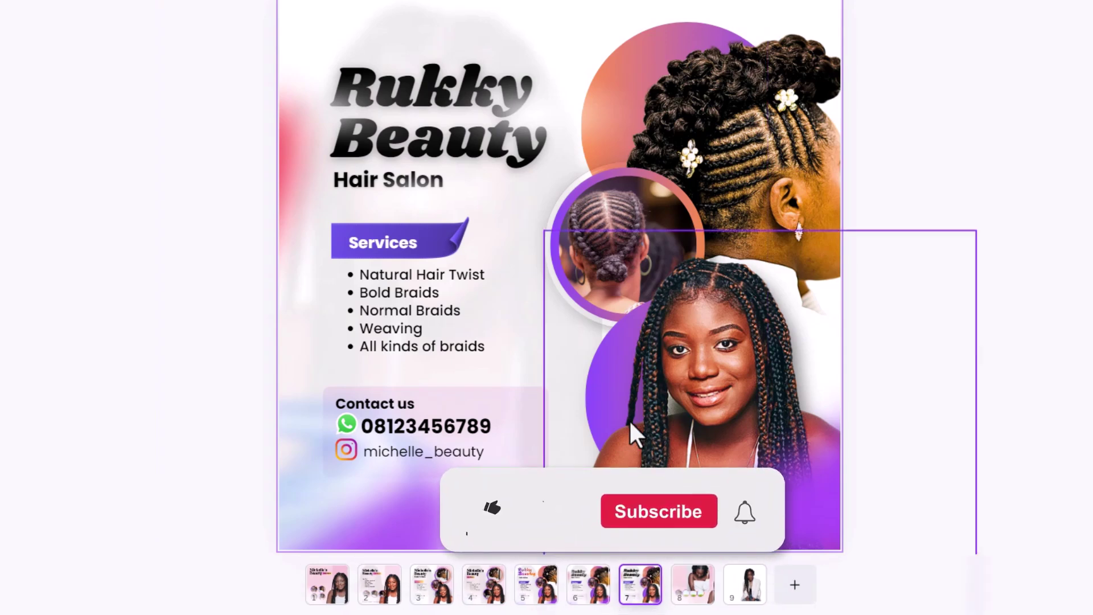
# Step: Place the uploaded cut-out portrait of the woman with long braids in the blank page's lower-right corner
pyautogui.hotkey('alt', 'Tab')
pyautogui.click(285, 281)
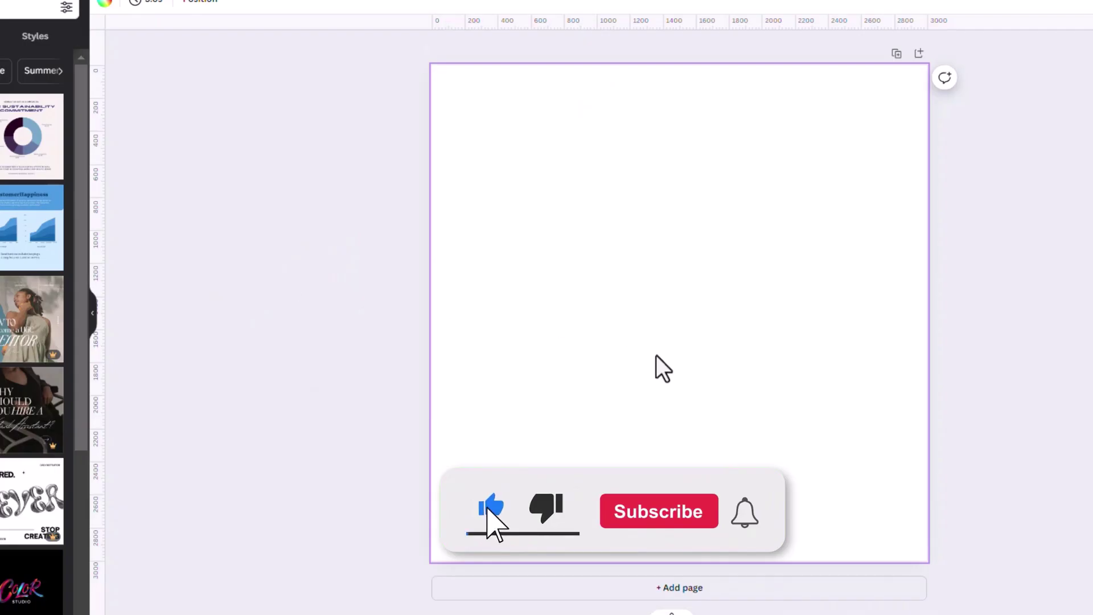
pyautogui.click(21, 194)
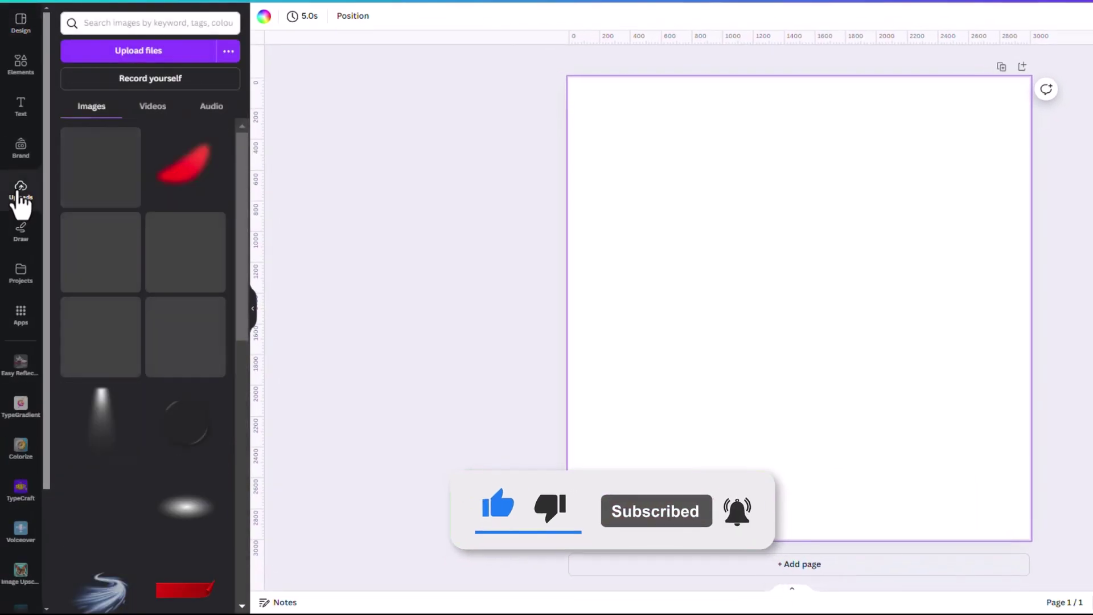
pyautogui.scroll(-3, 188, 370)
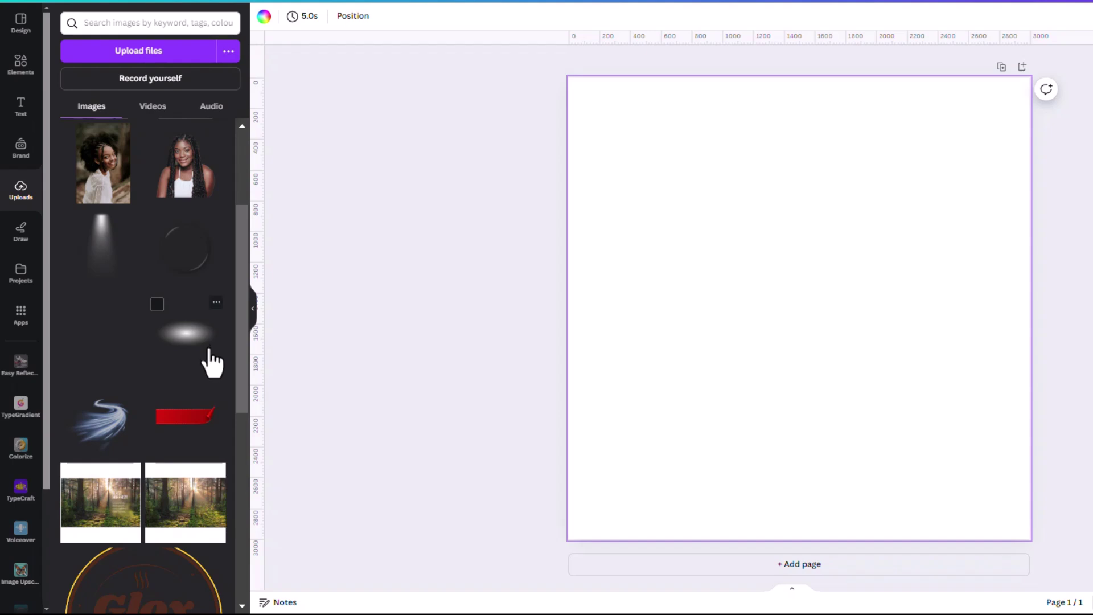
pyautogui.click(185, 179)
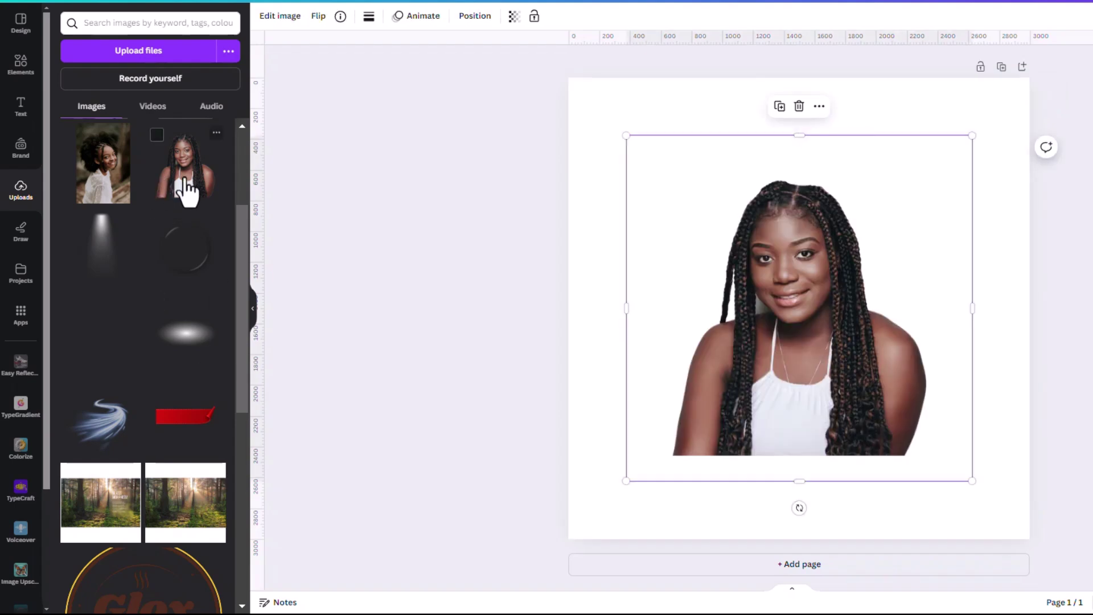
pyautogui.moveTo(818, 362); pyautogui.dragTo(917, 480)
# Step: Add the uploaded side-profile hairstyle cut-out to the page's upper-right area and layer it behind the long-braids portrait
pyautogui.scroll(5, 196, 305)
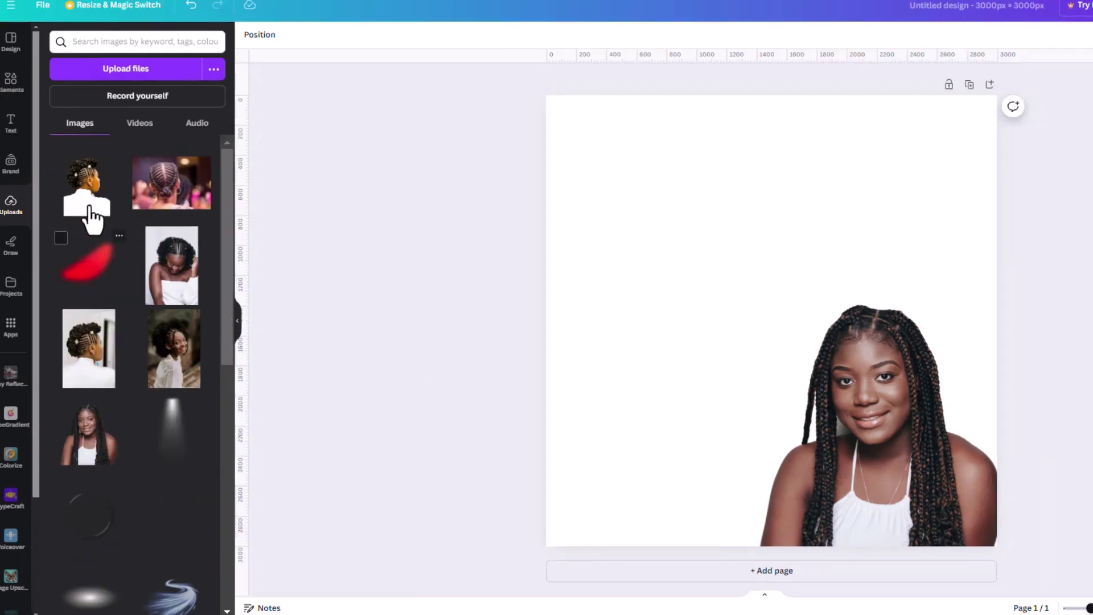
pyautogui.click(85, 211)
pyautogui.moveTo(768, 392); pyautogui.dragTo(920, 271)
pyautogui.click(441, 56)
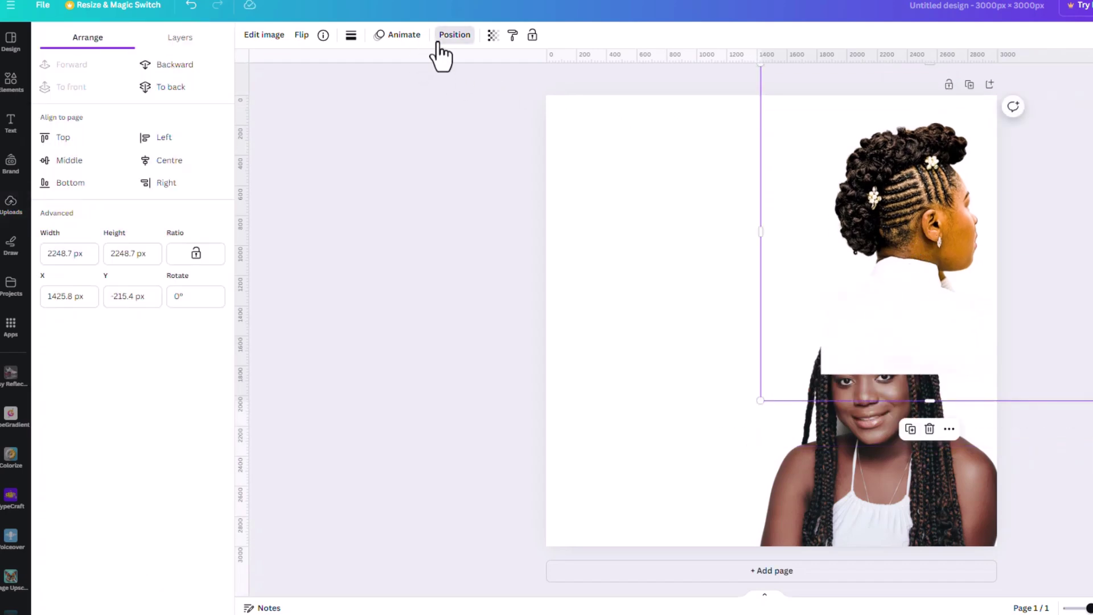
pyautogui.click(178, 39)
pyautogui.moveTo(122, 112); pyautogui.dragTo(129, 144)
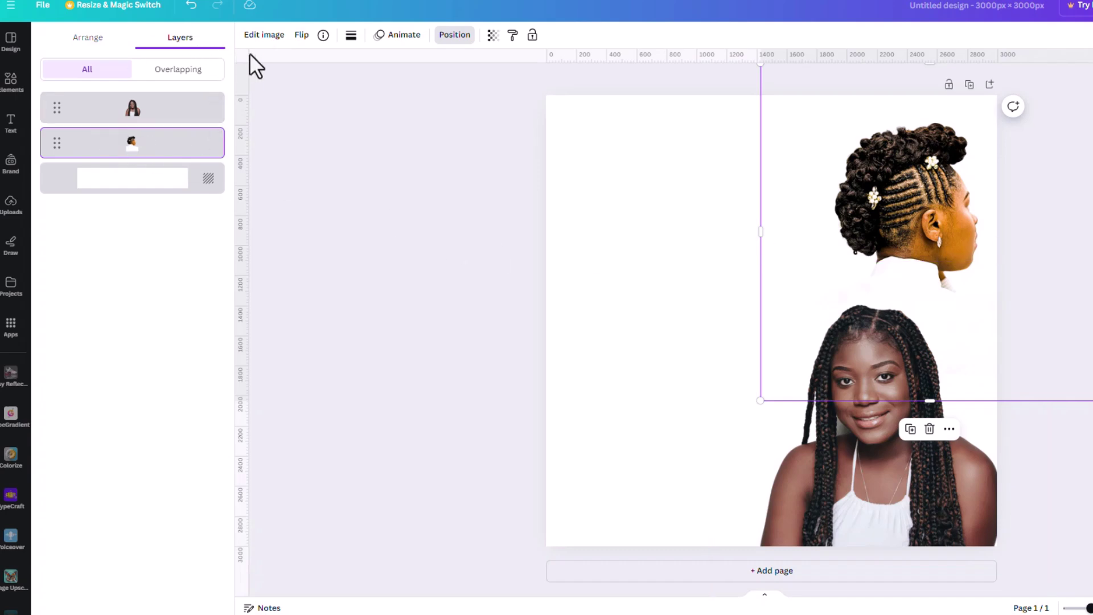
# Step: Add the uploaded back-view cornrow photo to the page
pyautogui.click(10, 203)
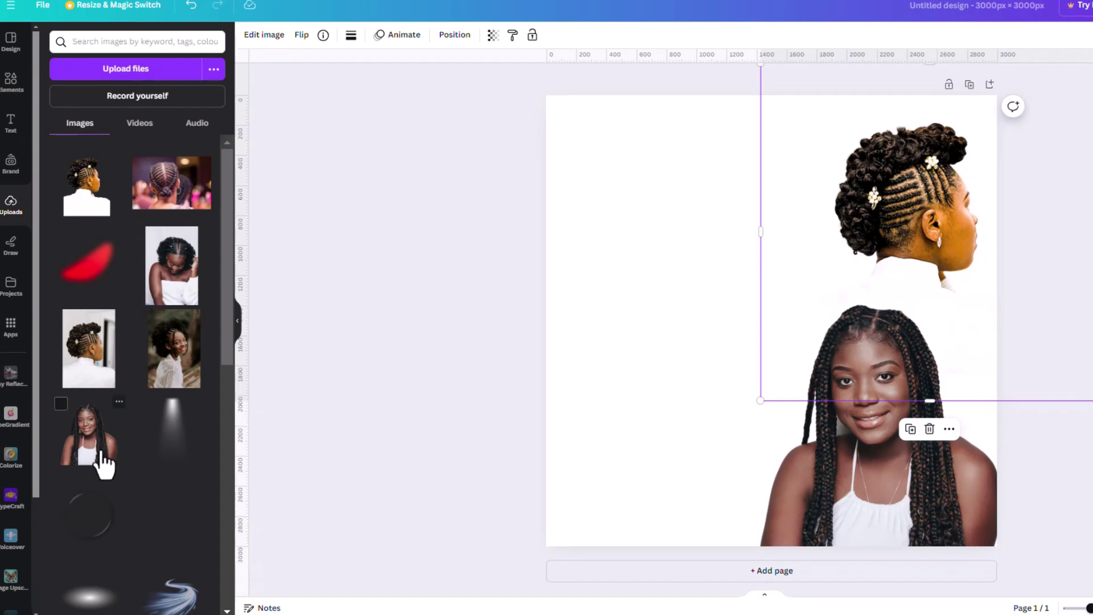
pyautogui.moveTo(171, 182); pyautogui.dragTo(873, 348)
pyautogui.moveTo(806, 351); pyautogui.dragTo(789, 316)
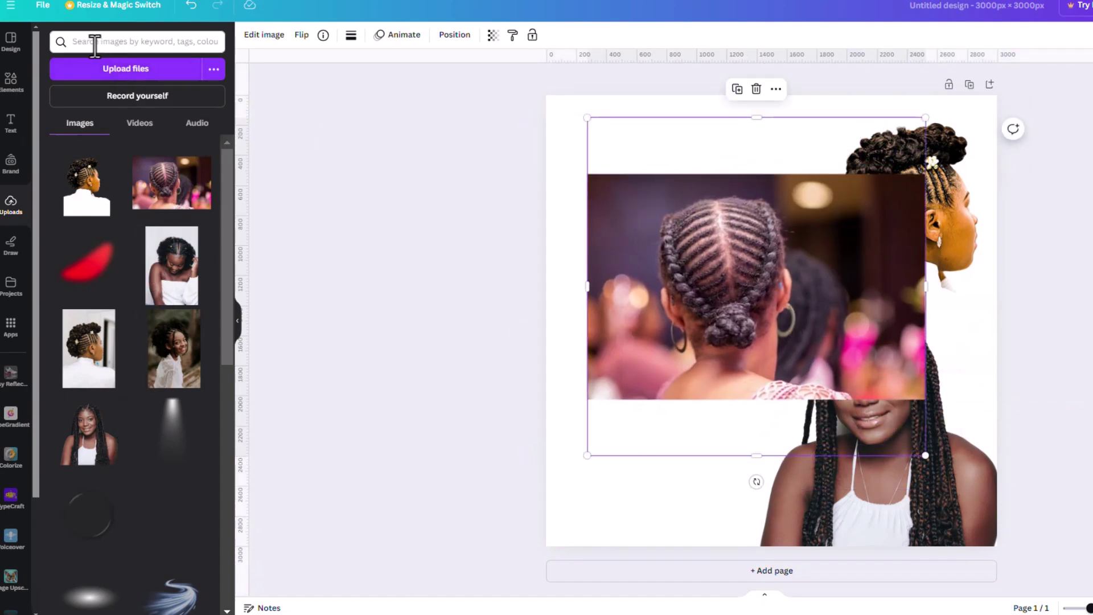
# Step: Search the elements for "frame" and limit the results to Frames
pyautogui.click(16, 85)
pyautogui.click(113, 43)
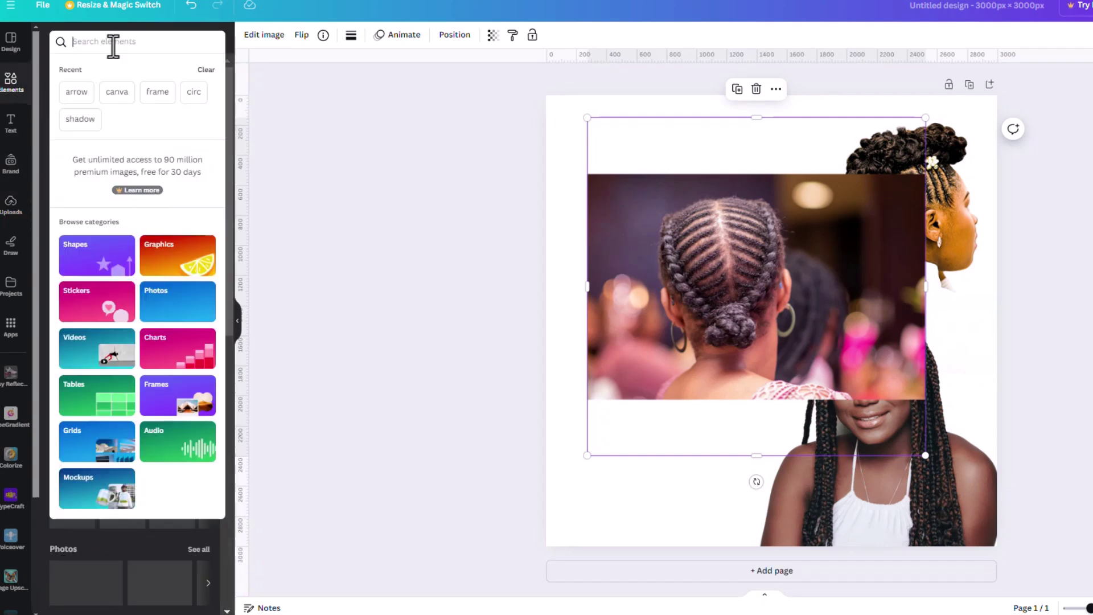
pyautogui.write('frame')
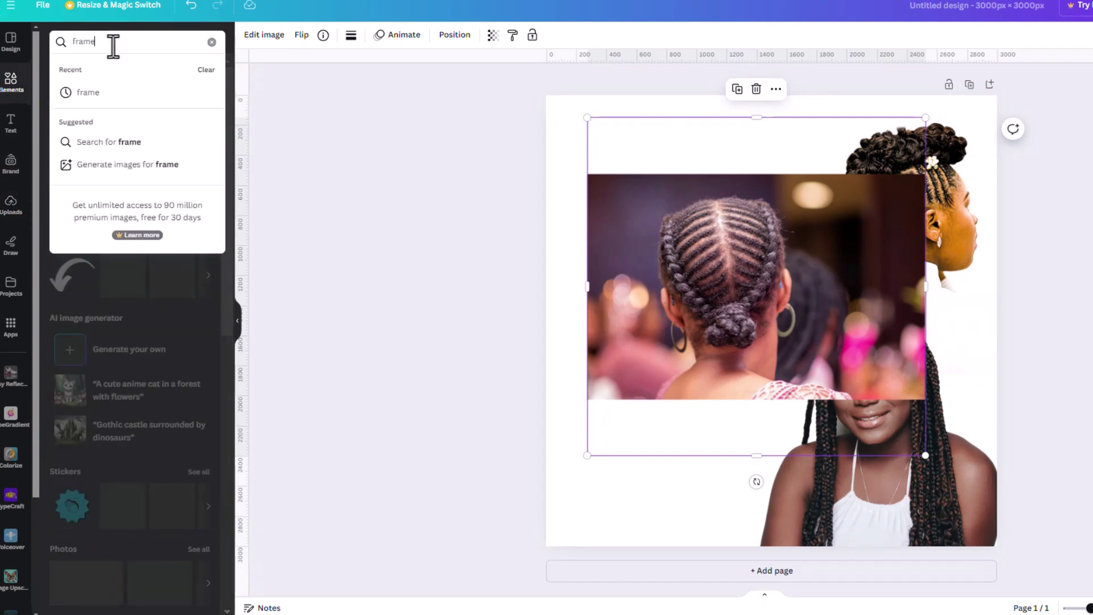
pyautogui.press('Return')
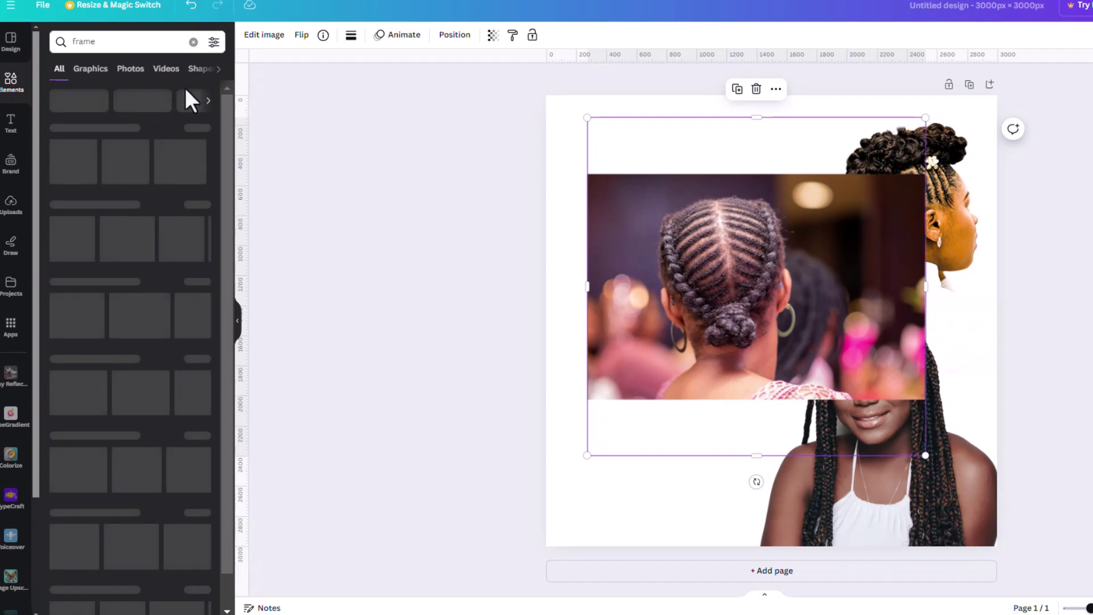
pyautogui.click(219, 69)
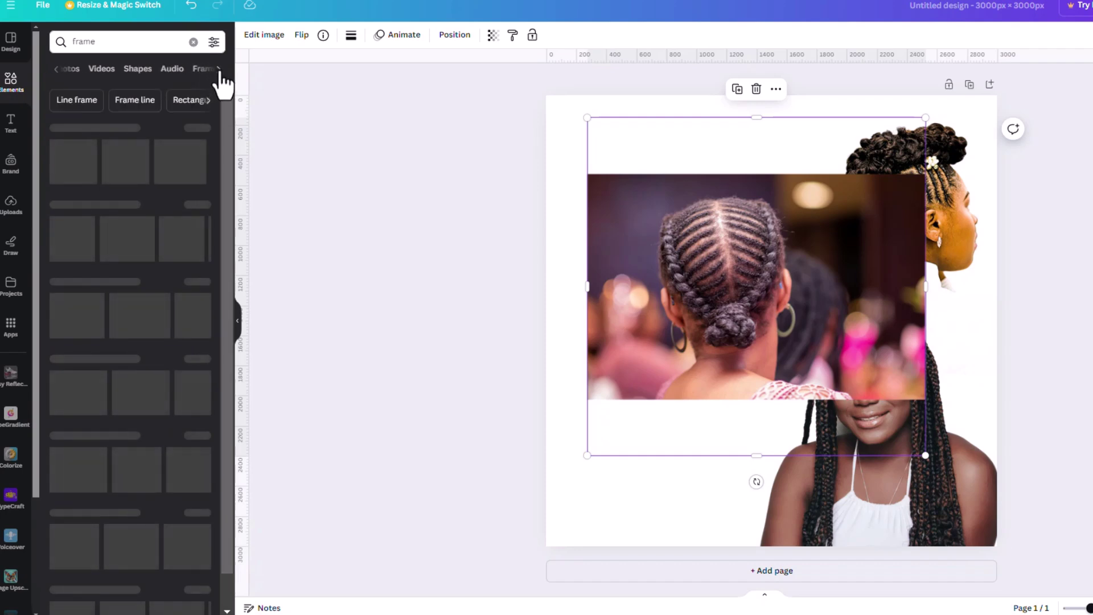
pyautogui.click(199, 70)
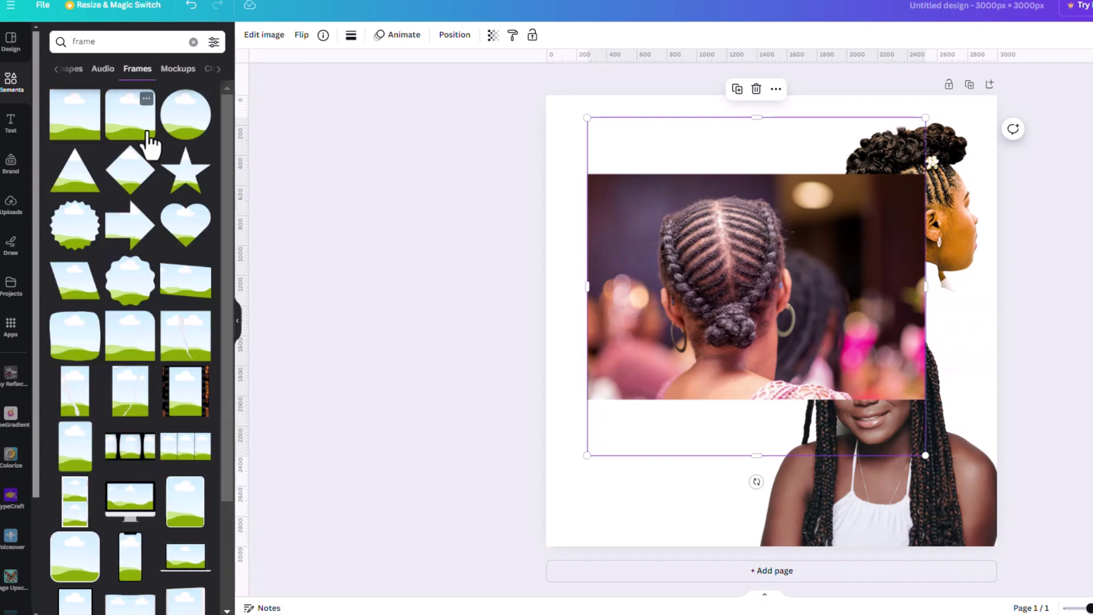
# Step: Insert a circular frame and fill it with the back-view cornrow photo
pyautogui.click(176, 134)
pyautogui.moveTo(784, 325); pyautogui.dragTo(874, 319)
pyautogui.moveTo(689, 267); pyautogui.dragTo(714, 247)
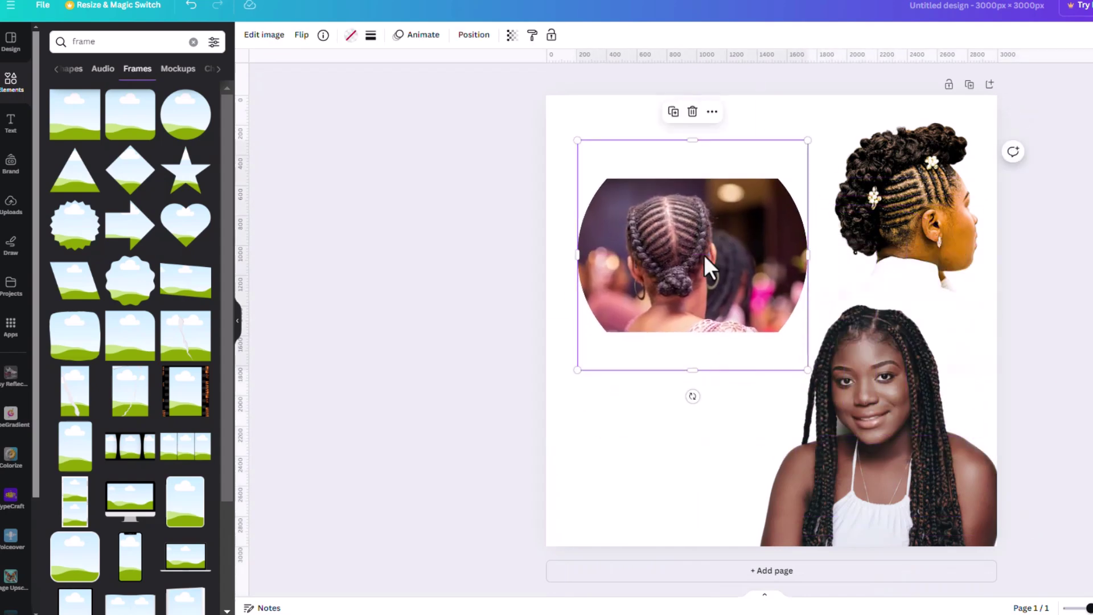
# Step: Enlarge and reposition the cornrow photo inside its circular frame to fill the circle, and shrink and move the framed photo left of the side-profile cut-out
pyautogui.doubleClick(704, 254)
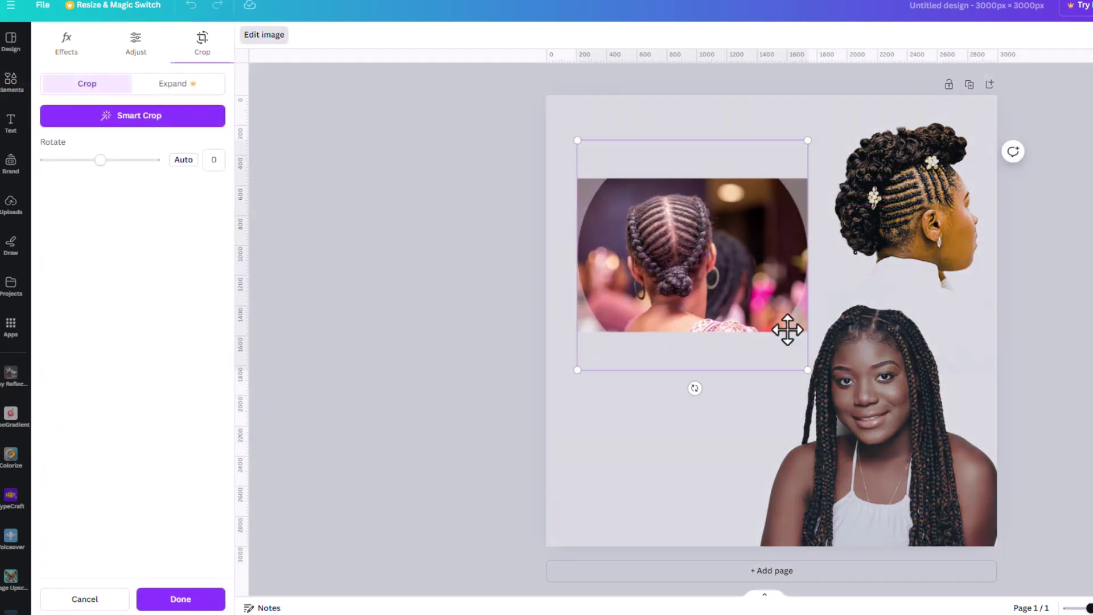
pyautogui.moveTo(807, 371); pyautogui.dragTo(910, 471)
pyautogui.moveTo(743, 294); pyautogui.dragTo(708, 230)
pyautogui.moveTo(875, 407); pyautogui.dragTo(940, 476)
pyautogui.moveTo(797, 347); pyautogui.dragTo(777, 324)
pyautogui.hotkey('ctrl', 'z')
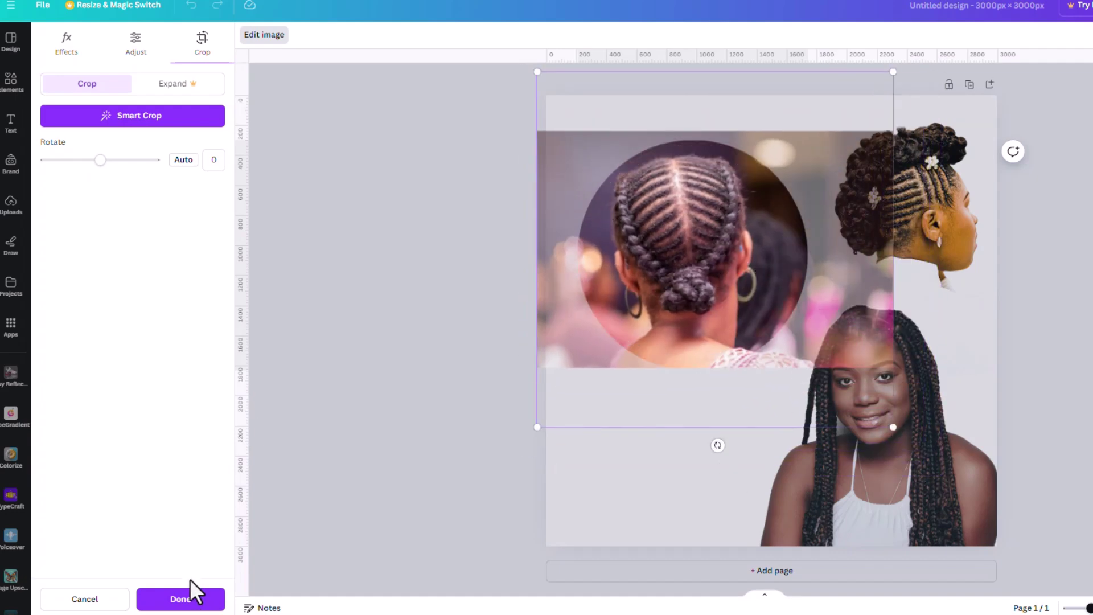
pyautogui.click(188, 598)
pyautogui.moveTo(808, 370); pyautogui.dragTo(725, 285)
pyautogui.moveTo(641, 233); pyautogui.dragTo(671, 279)
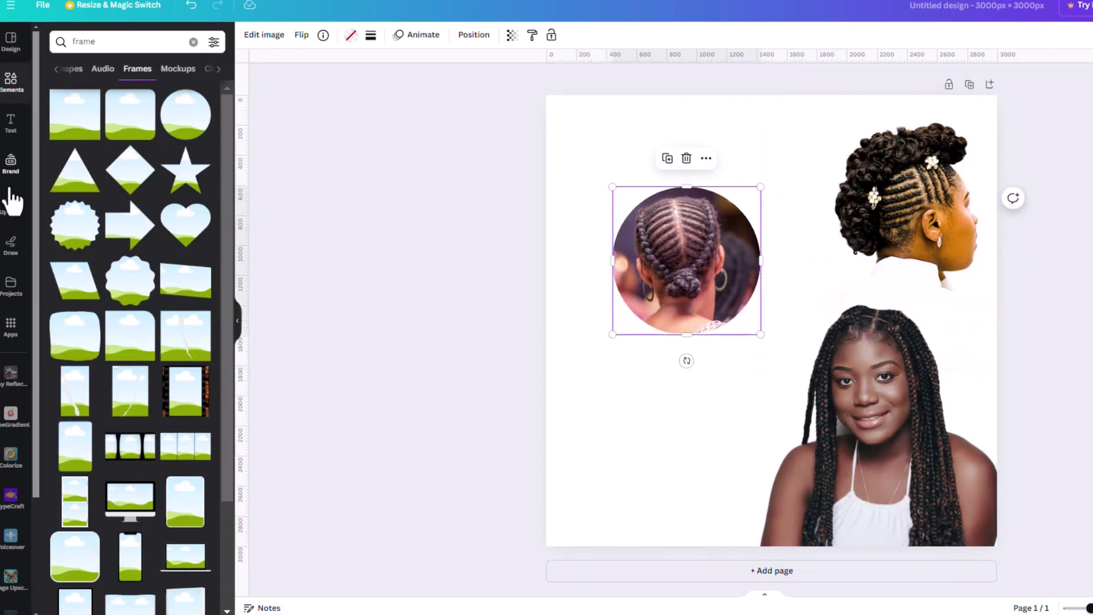
# Step: Add the uploaded shadowed circle overlay and scale it concentrically around the framed photo, slightly larger than the circle
pyautogui.click(7, 219)
pyautogui.moveTo(103, 518); pyautogui.dragTo(704, 432)
pyautogui.moveTo(851, 569); pyautogui.dragTo(719, 438)
pyautogui.moveTo(563, 350); pyautogui.dragTo(596, 290)
pyautogui.moveTo(753, 174); pyautogui.dragTo(807, 118)
pyautogui.moveTo(753, 152)
pyautogui.mouseDown()
pyautogui.moveTo(733, 154)
pyautogui.moveTo(741, 161)
pyautogui.mouseUp()
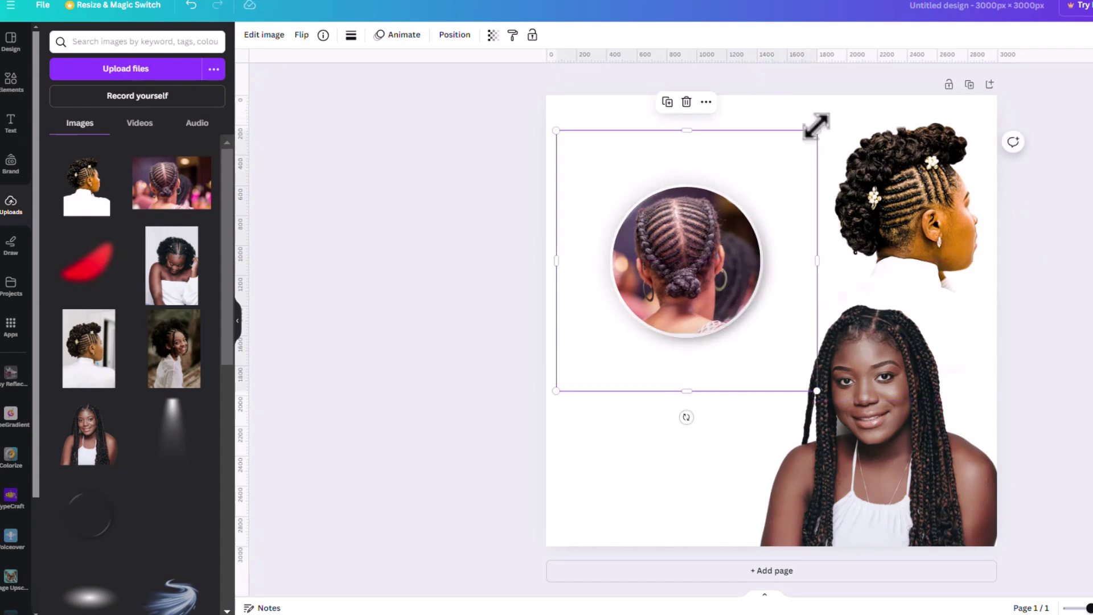
pyautogui.moveTo(817, 131); pyautogui.dragTo(833, 115)
pyautogui.moveTo(771, 176); pyautogui.dragTo(764, 176)
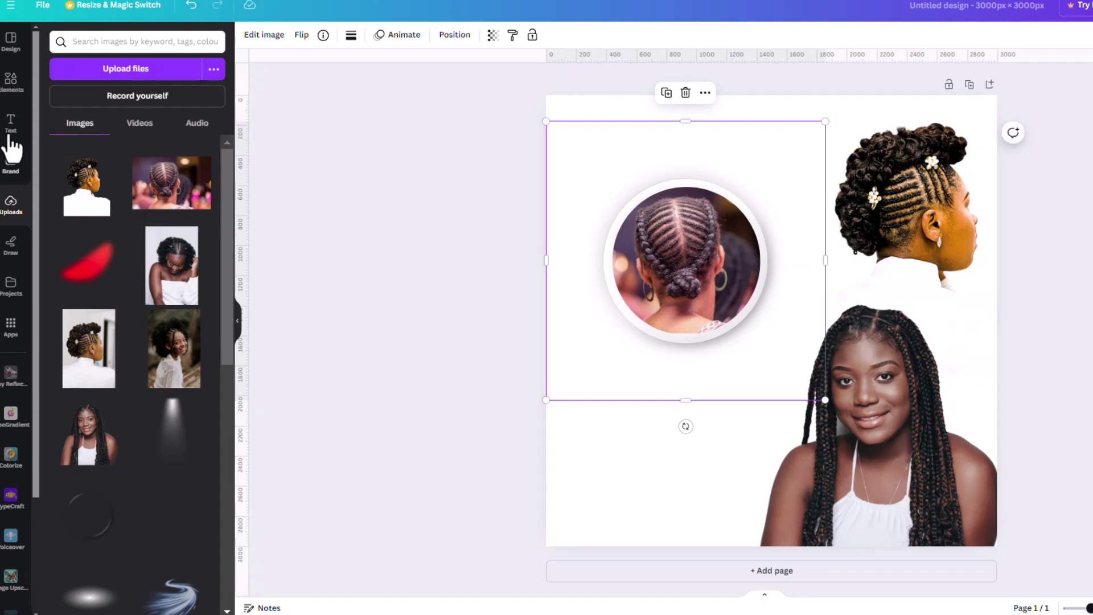
# Step: Insert a circle shape from the elements and move it over the framed cornrow photo
pyautogui.click(11, 171)
pyautogui.click(10, 205)
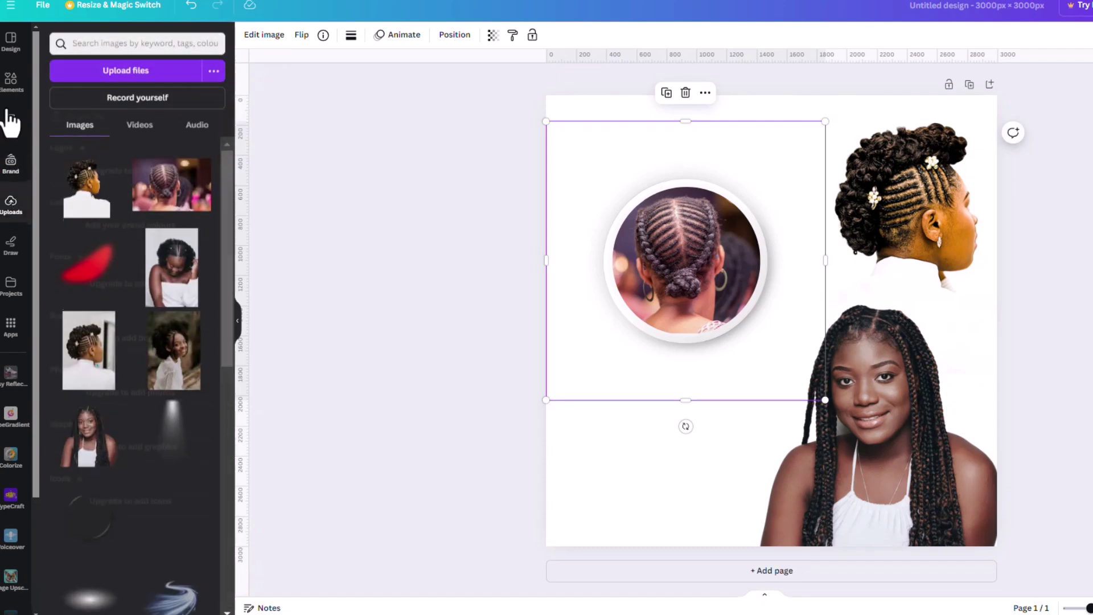
pyautogui.click(11, 82)
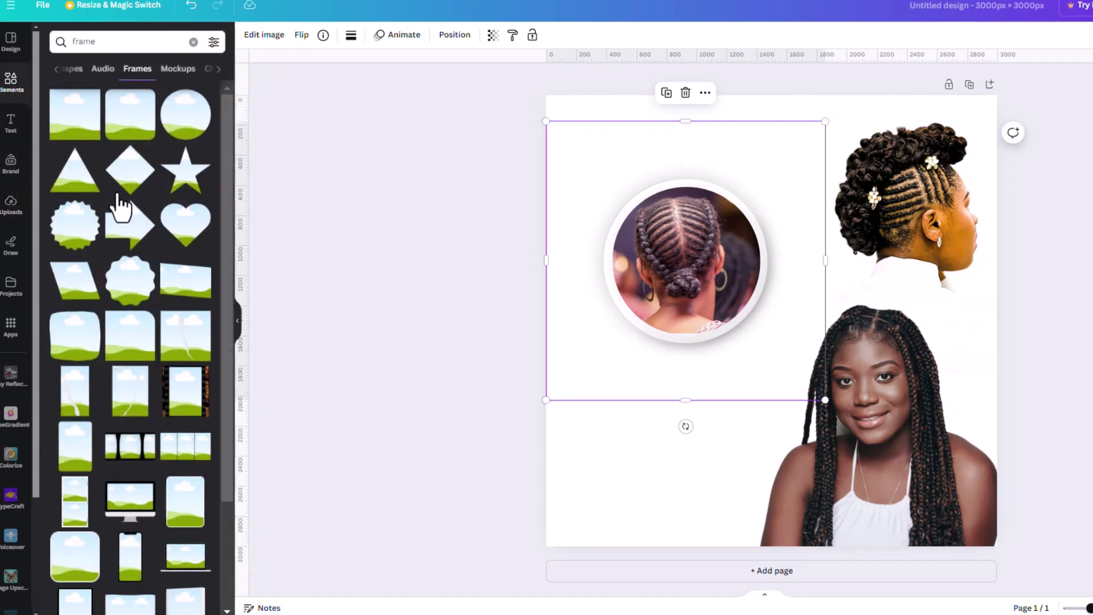
pyautogui.click(74, 69)
pyautogui.click(194, 42)
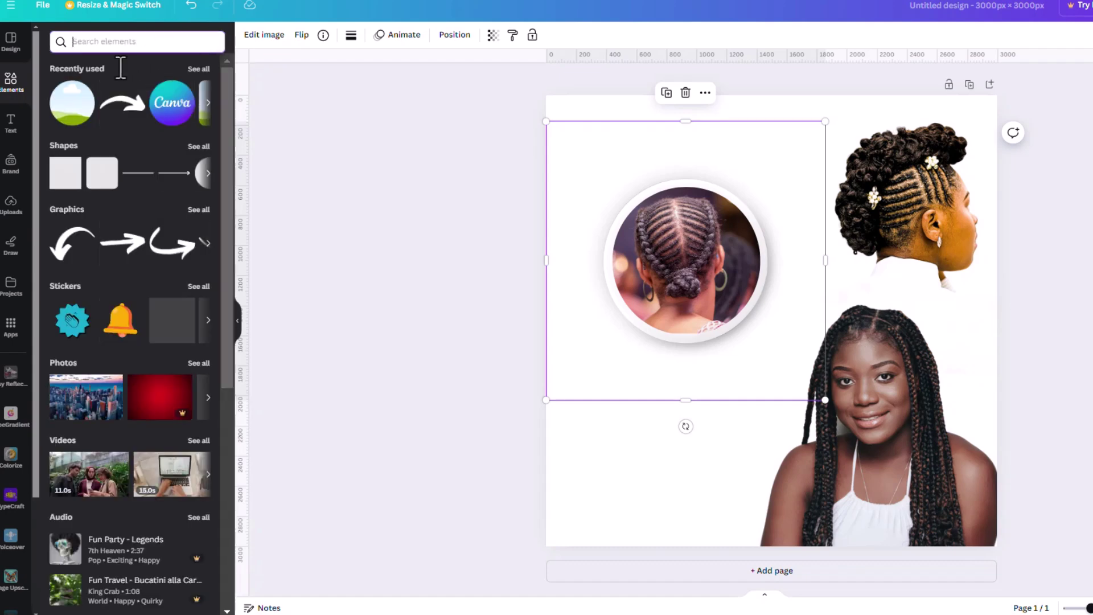
pyautogui.click(194, 204)
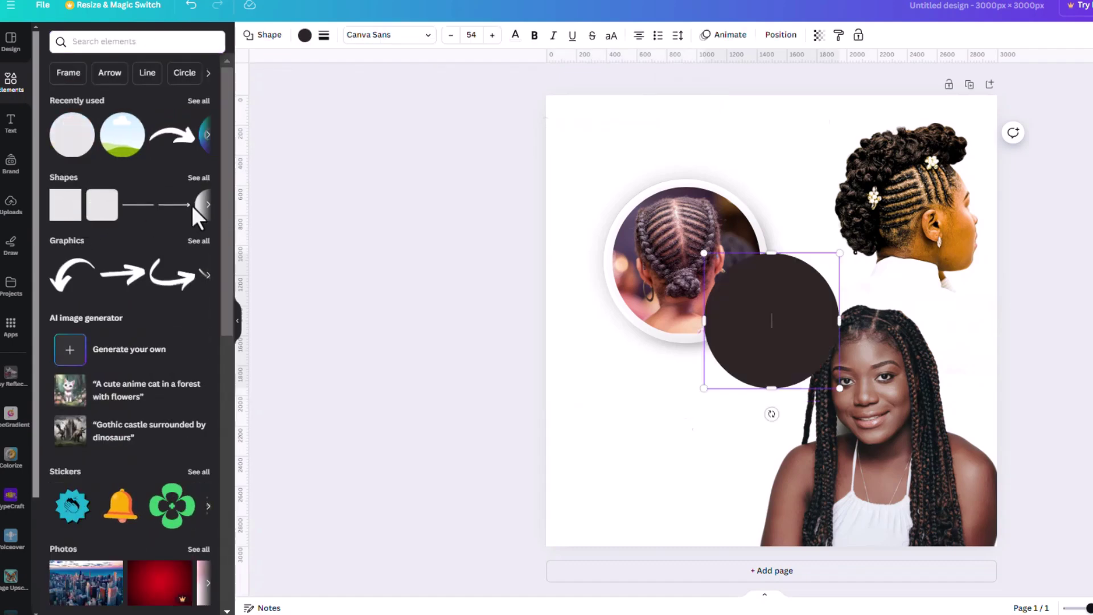
pyautogui.moveTo(785, 349); pyautogui.dragTo(676, 259)
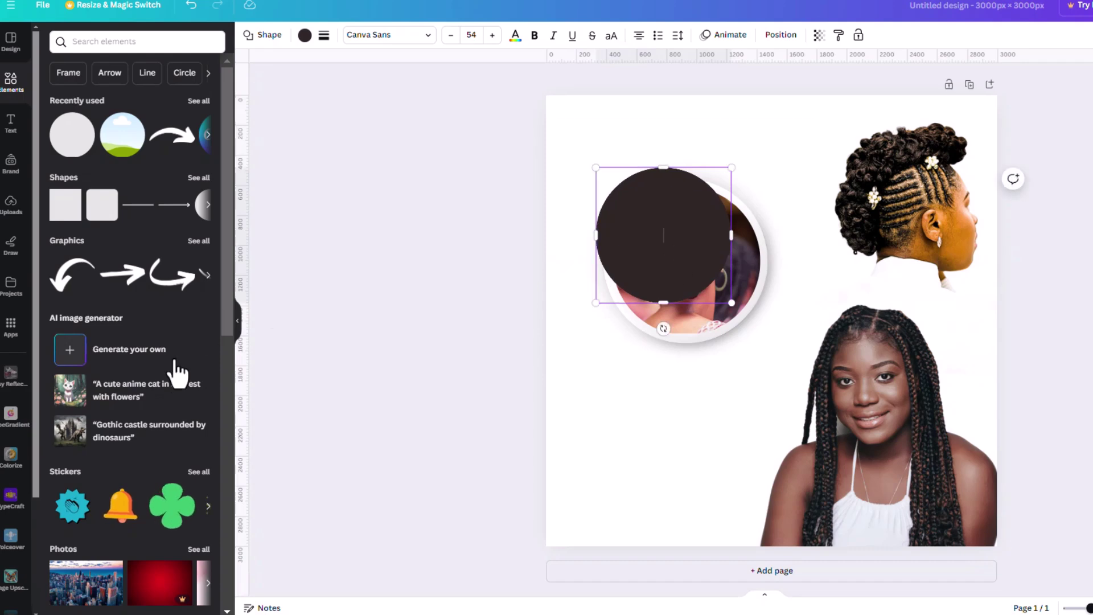
# Step: Fill the circle shape with the default red-to-purple gradient
pyautogui.click(305, 35)
pyautogui.scroll(-1, 171, 342)
pyautogui.click(119, 537)
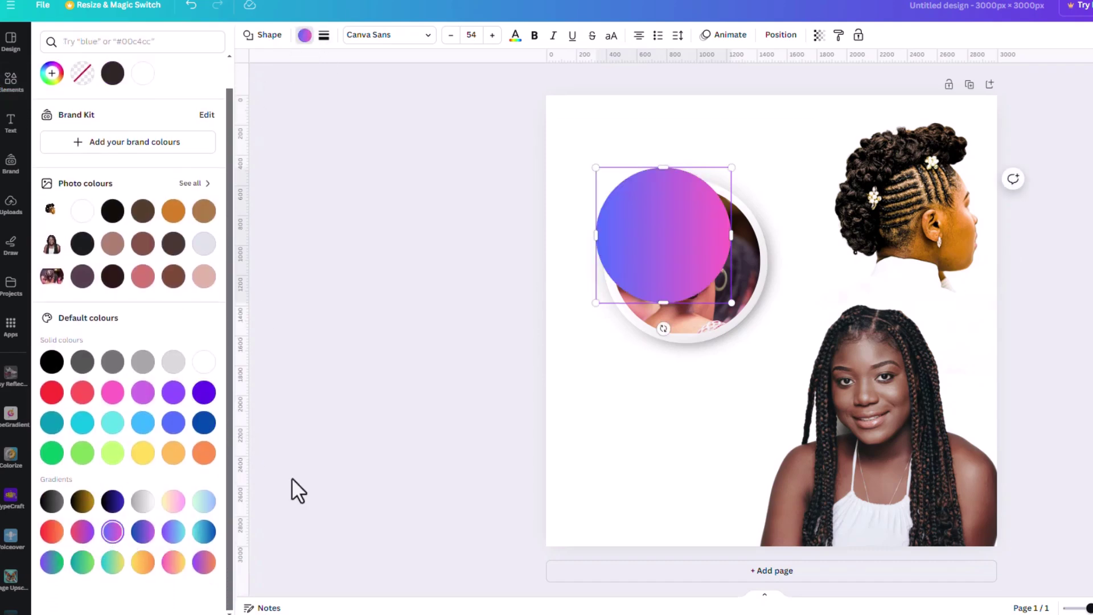
pyautogui.click(82, 531)
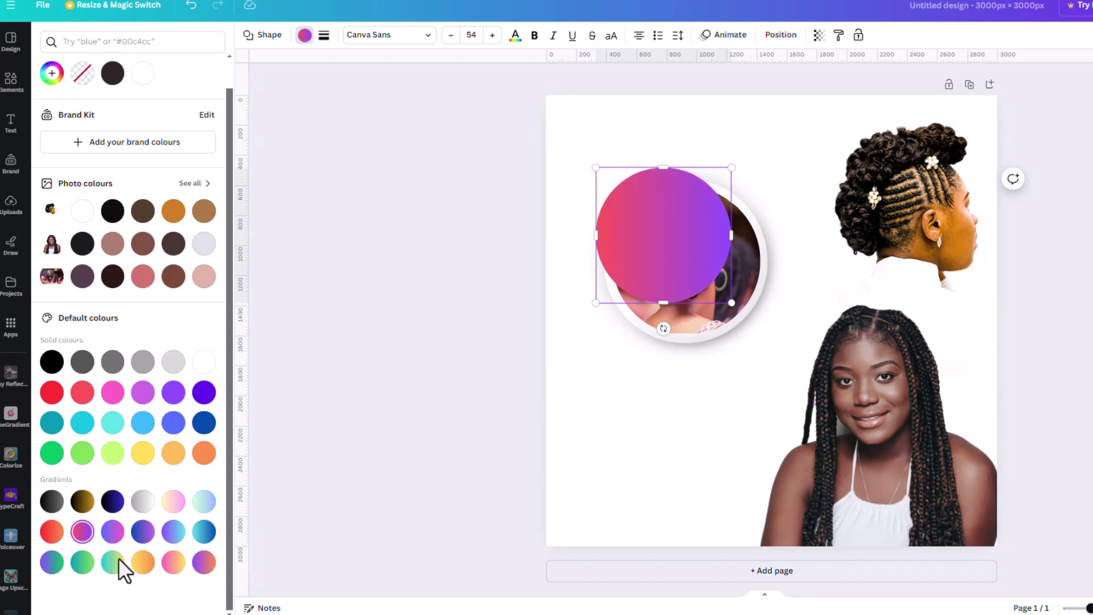
# Step: Layer the gradient circle directly beneath the framed photo and size and centre it as a thin coloured ring inside the white rim
pyautogui.moveTo(732, 302); pyautogui.dragTo(800, 340)
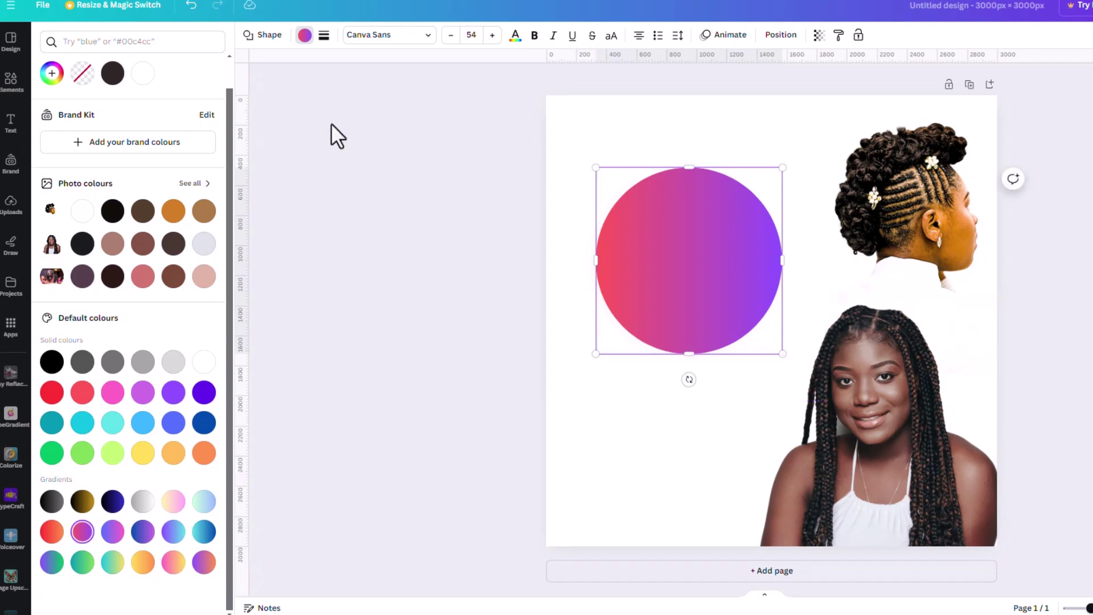
pyautogui.click(781, 35)
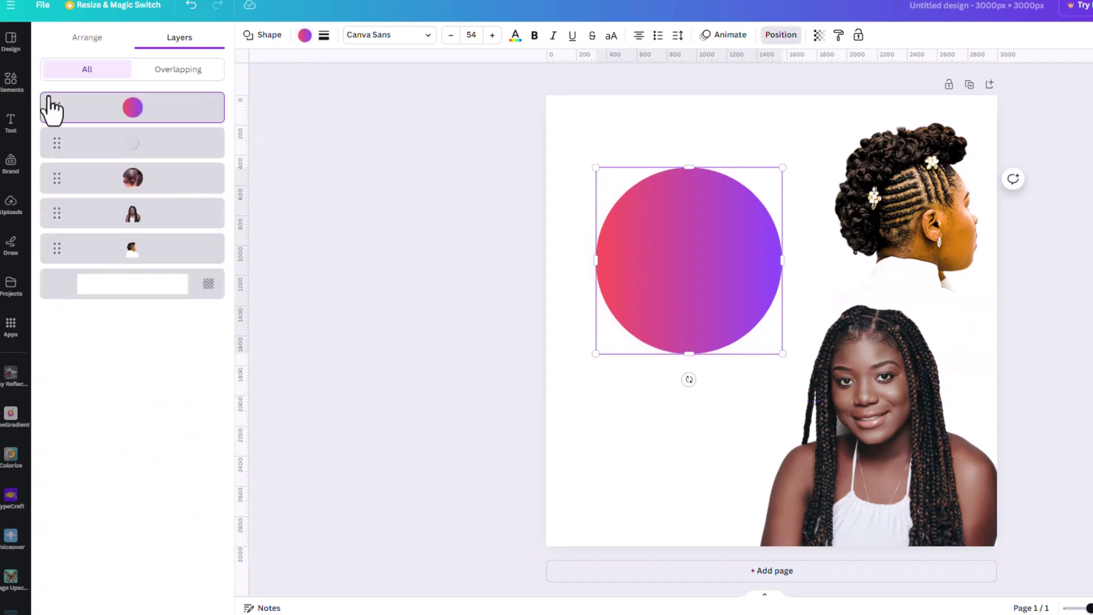
pyautogui.moveTo(166, 127); pyautogui.dragTo(168, 196)
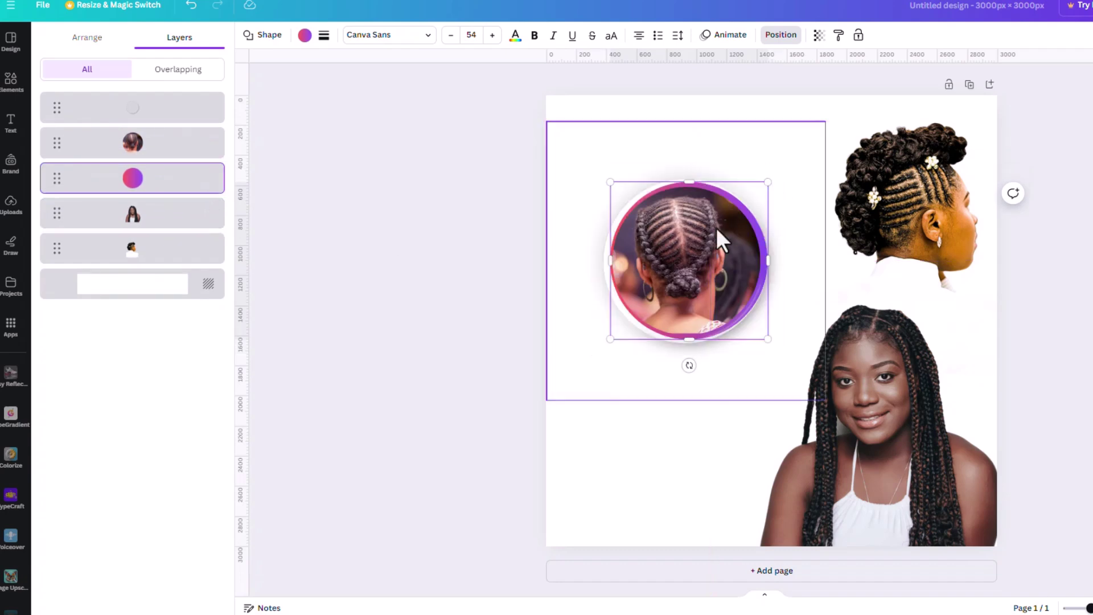
pyautogui.scroll(5, 724, 221)
pyautogui.moveTo(732, 197); pyautogui.dragTo(723, 200)
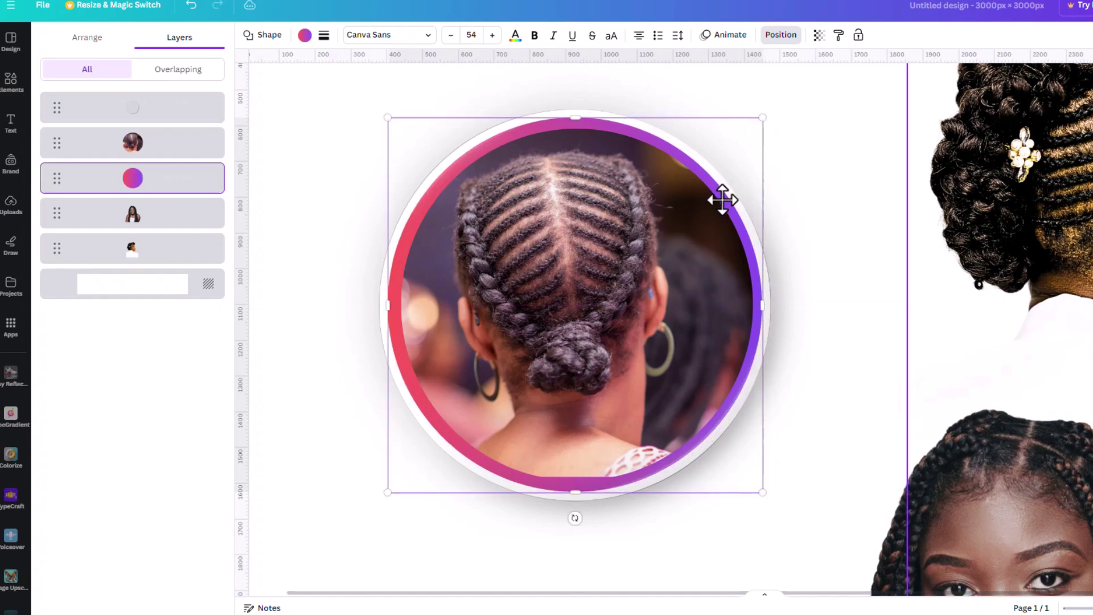
pyautogui.click(870, 118)
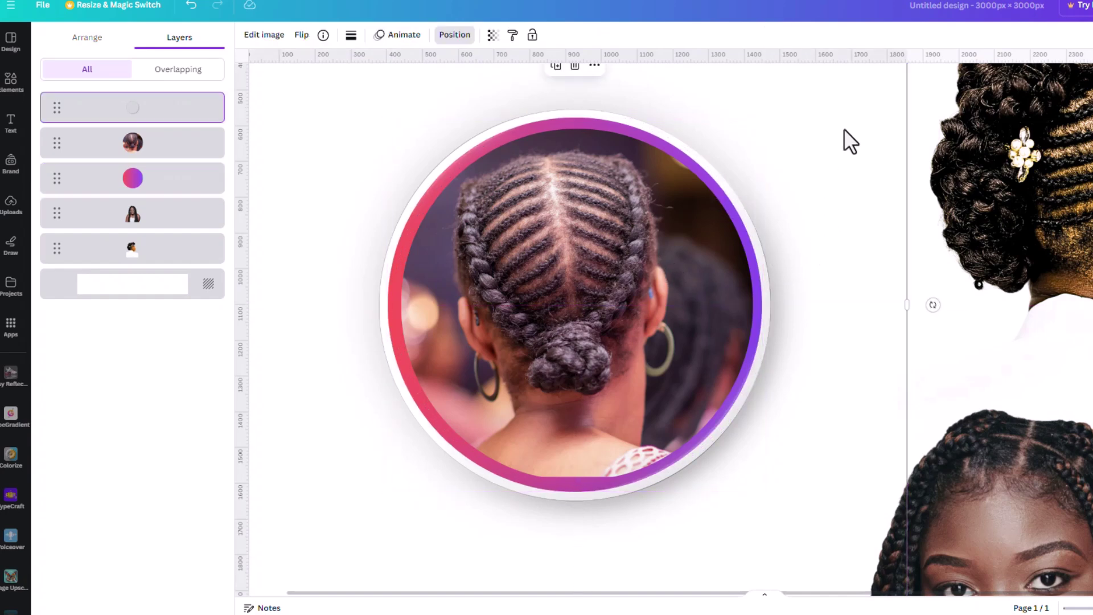
pyautogui.doubleClick(605, 345)
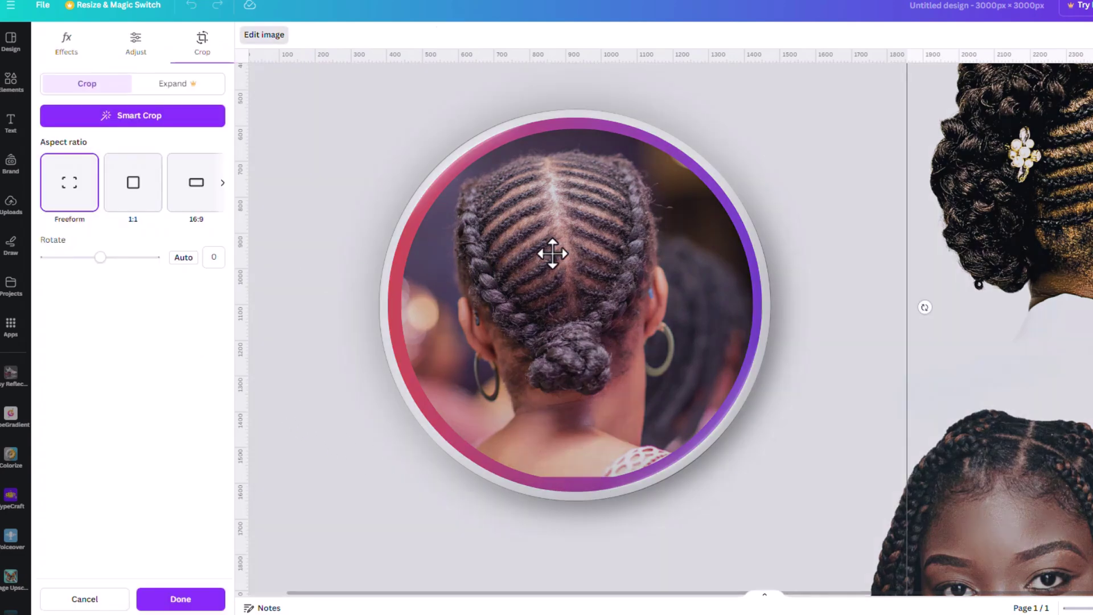
pyautogui.scroll(-5, 619, 291)
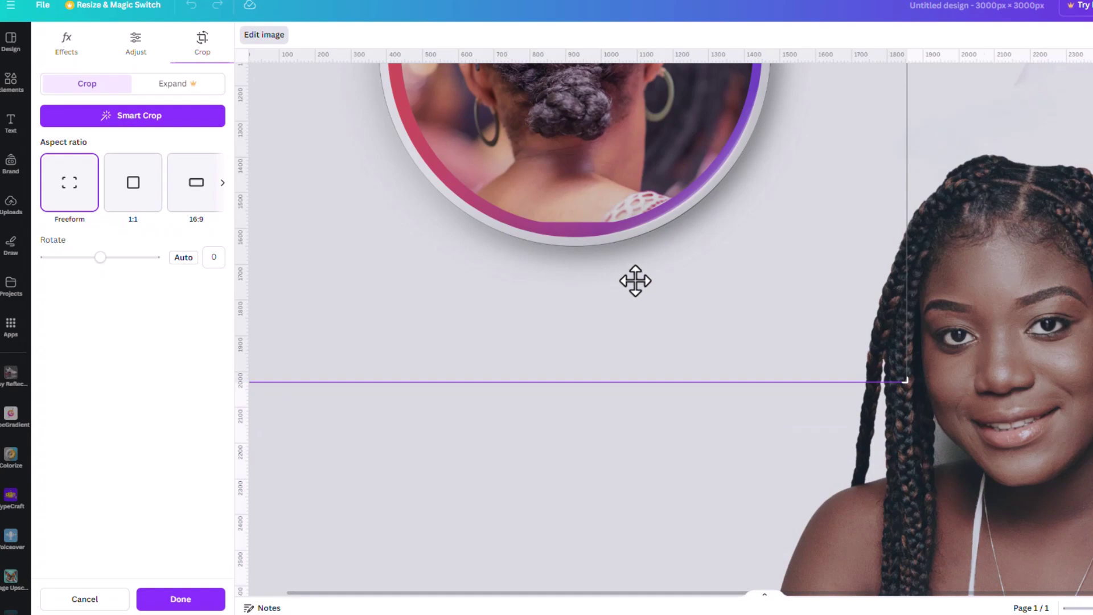
pyautogui.scroll(-3, 636, 281)
pyautogui.moveTo(798, 340); pyautogui.dragTo(801, 336)
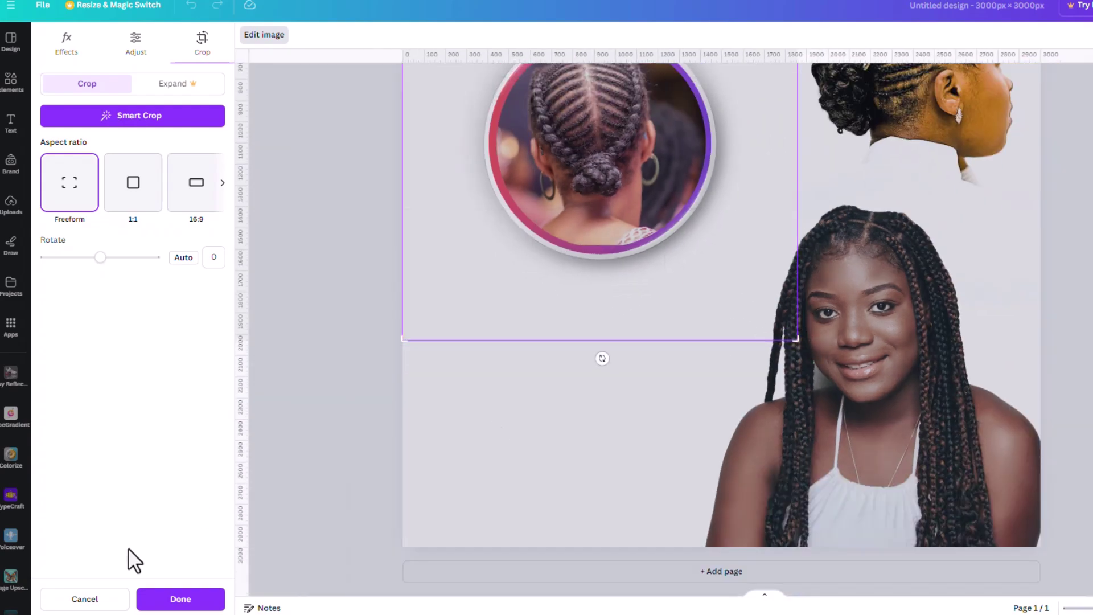
pyautogui.click(91, 600)
pyautogui.click(253, 402)
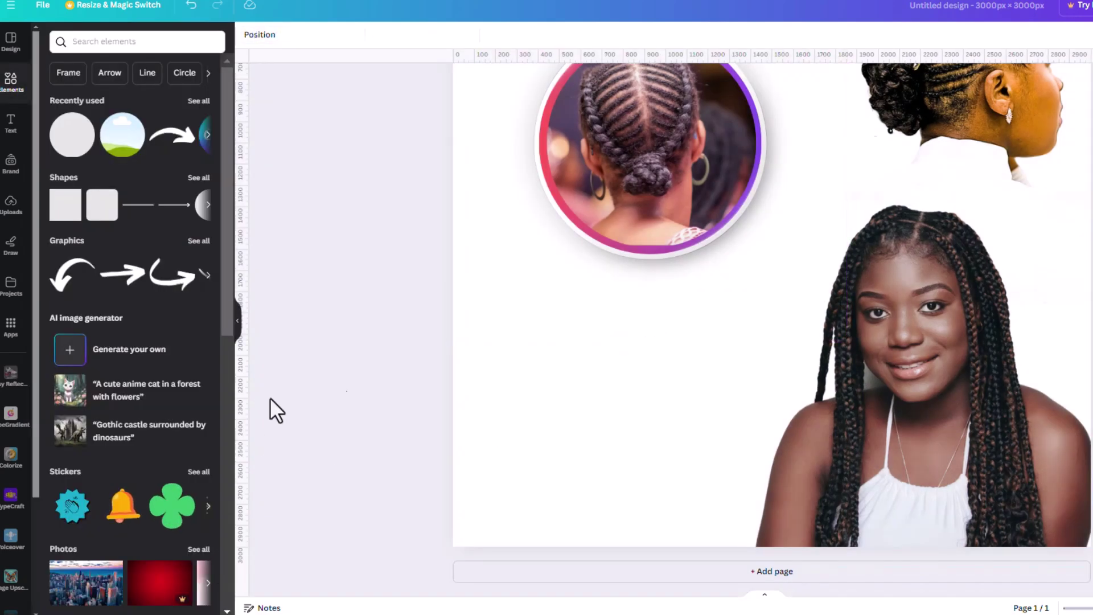
# Step: Move the shadowed circle overlay aside and slightly reposition the cornrow photo inside its circular frame
pyautogui.scroll(3, 689, 171)
pyautogui.click(797, 302)
pyautogui.moveTo(798, 302); pyautogui.dragTo(815, 161)
pyautogui.click(593, 310)
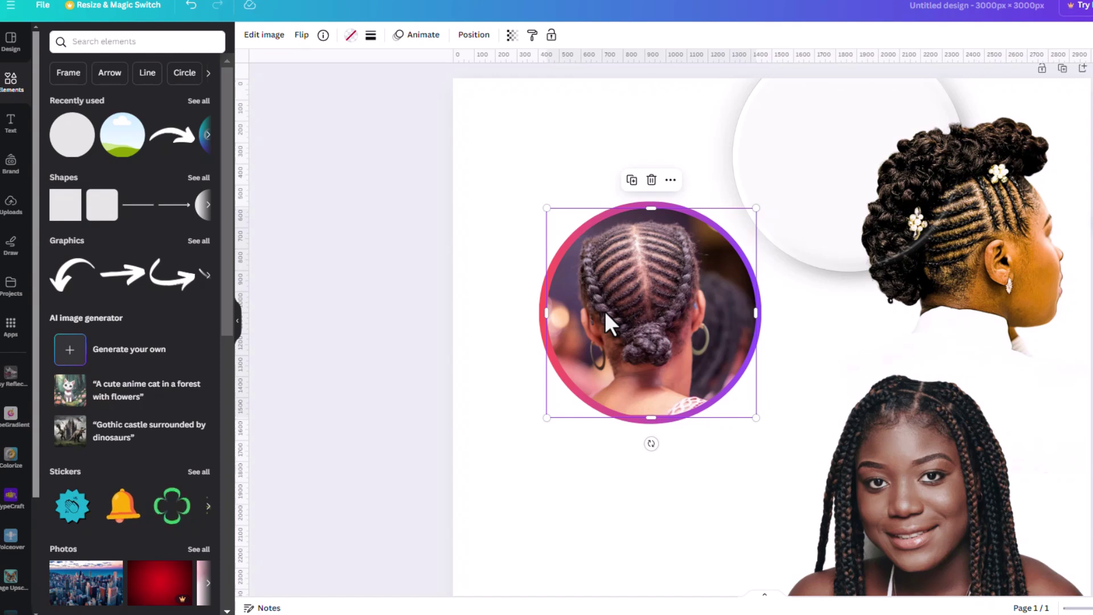
pyautogui.doubleClick(604, 311)
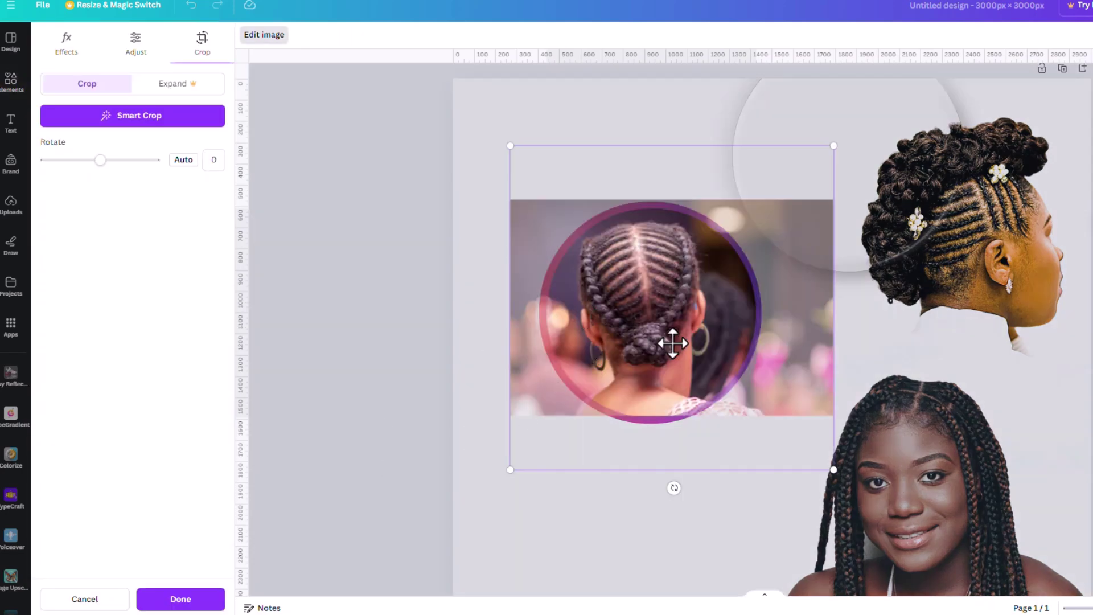
pyautogui.moveTo(671, 340); pyautogui.dragTo(671, 340)
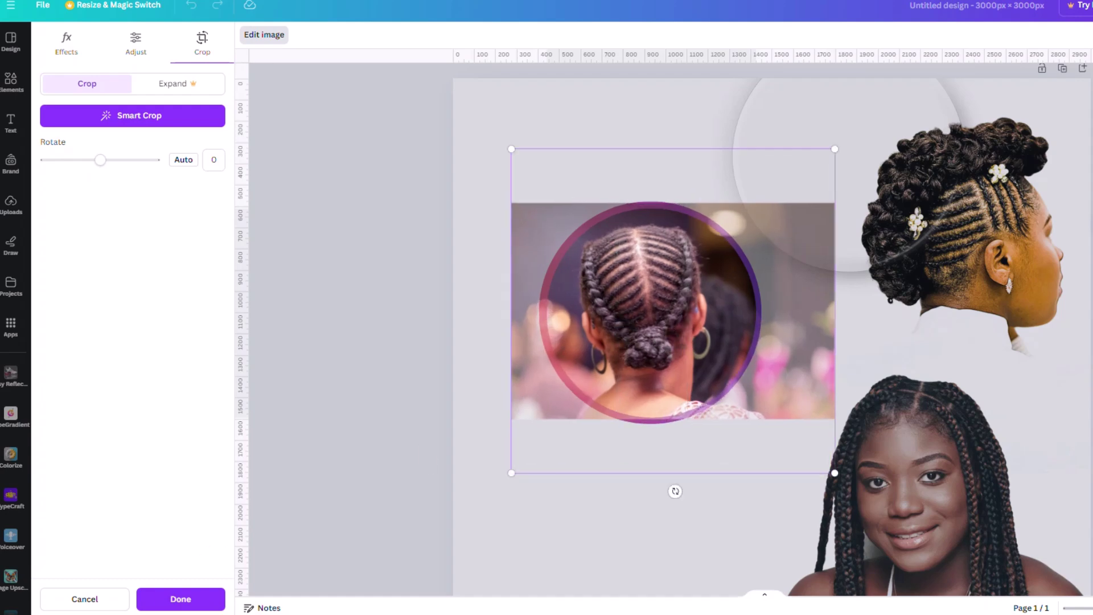
pyautogui.click(176, 600)
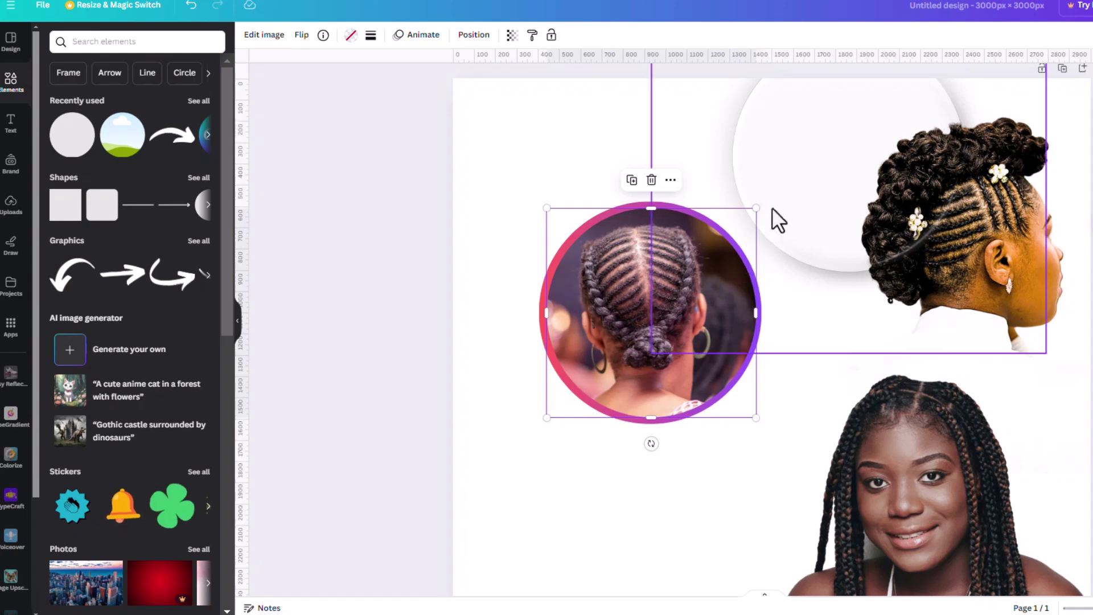
# Step: Shrink the framed photo slightly, and move the shadowed overlay back concentrically around the gradient ring
pyautogui.moveTo(757, 209); pyautogui.dragTo(752, 212)
pyautogui.moveTo(873, 117); pyautogui.dragTo(786, 252)
pyautogui.moveTo(825, 178); pyautogui.dragTo(732, 205)
pyautogui.moveTo(852, 121); pyautogui.dragTo(865, 106)
pyautogui.moveTo(779, 245); pyautogui.dragTo(771, 233)
pyautogui.moveTo(865, 101); pyautogui.dragTo(851, 112)
# Step: Group the shadowed overlay, framed photo and gradient circle, and try moving the group over the two models
pyautogui.click(455, 35)
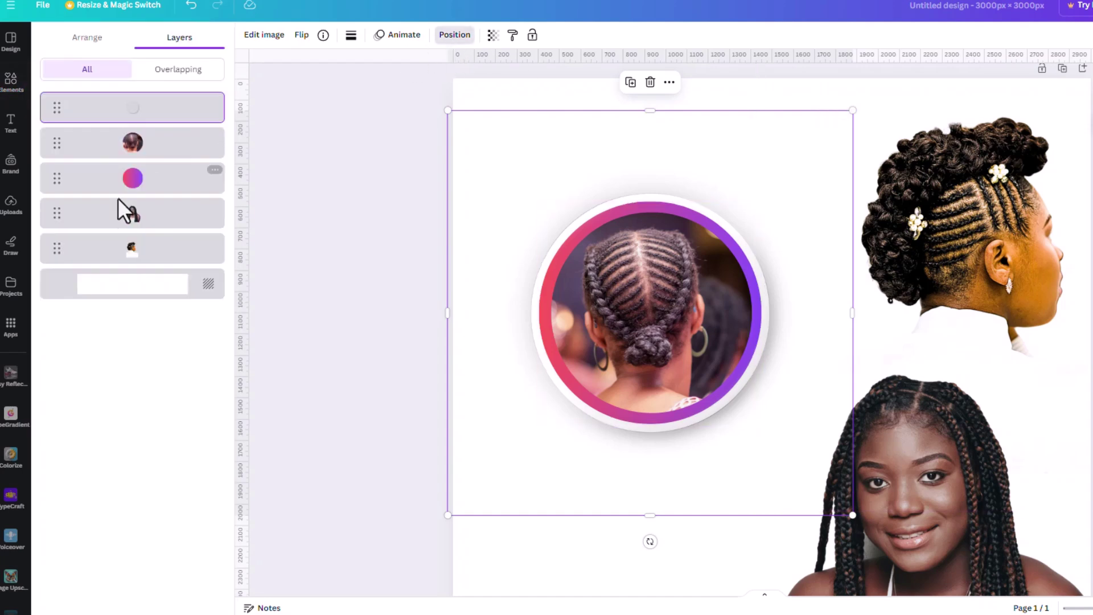
pyautogui.keyDown('shift'); pyautogui.click(155, 189); pyautogui.keyUp('shift')
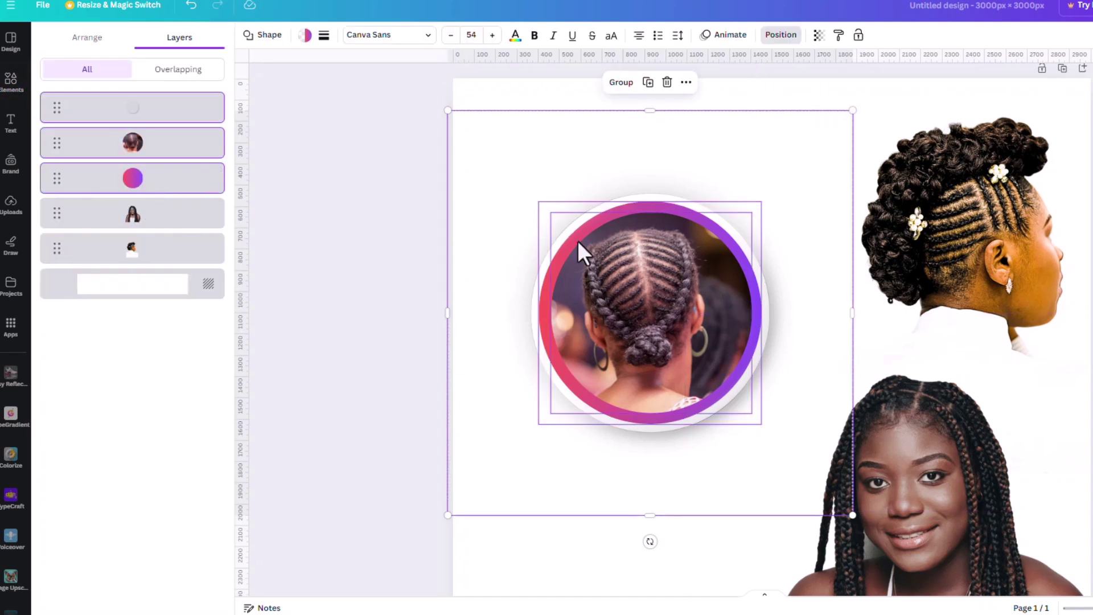
pyautogui.click(619, 83)
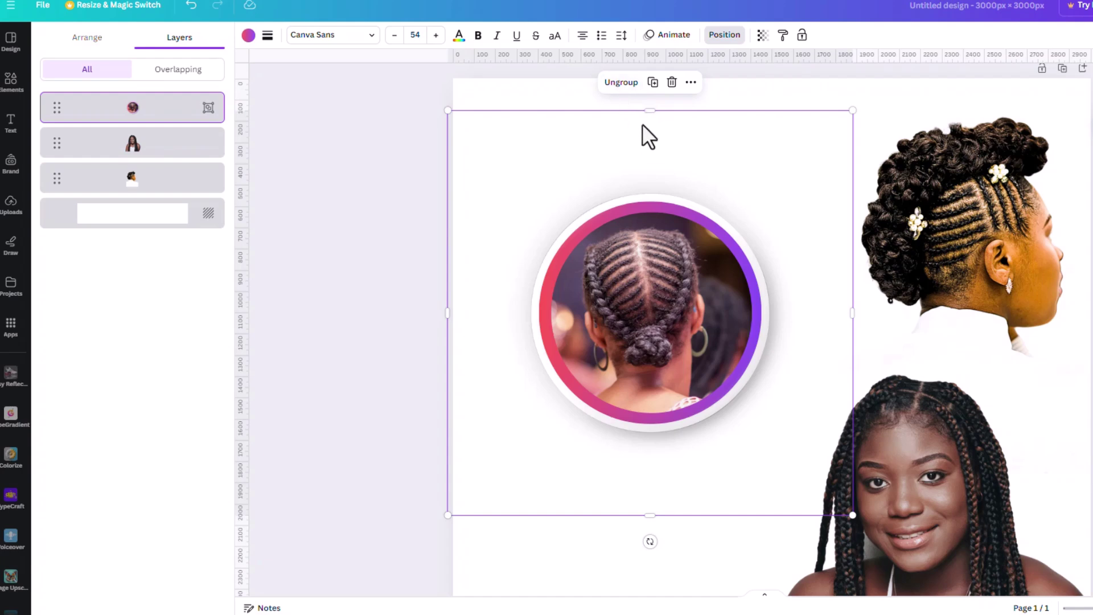
pyautogui.moveTo(651, 111); pyautogui.dragTo(650, 135)
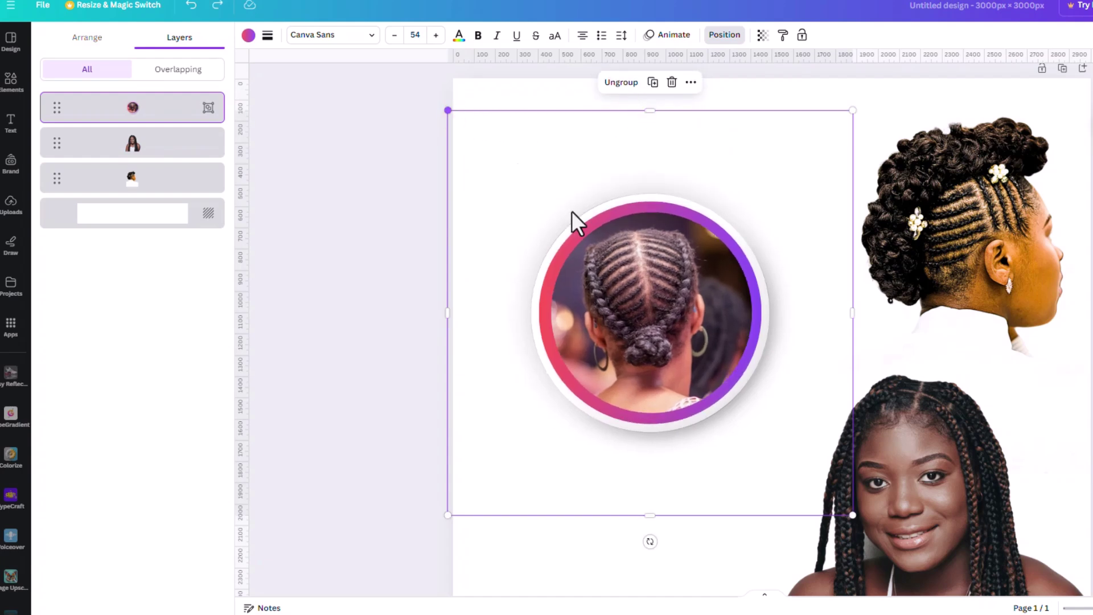
pyautogui.moveTo(655, 319); pyautogui.dragTo(822, 351)
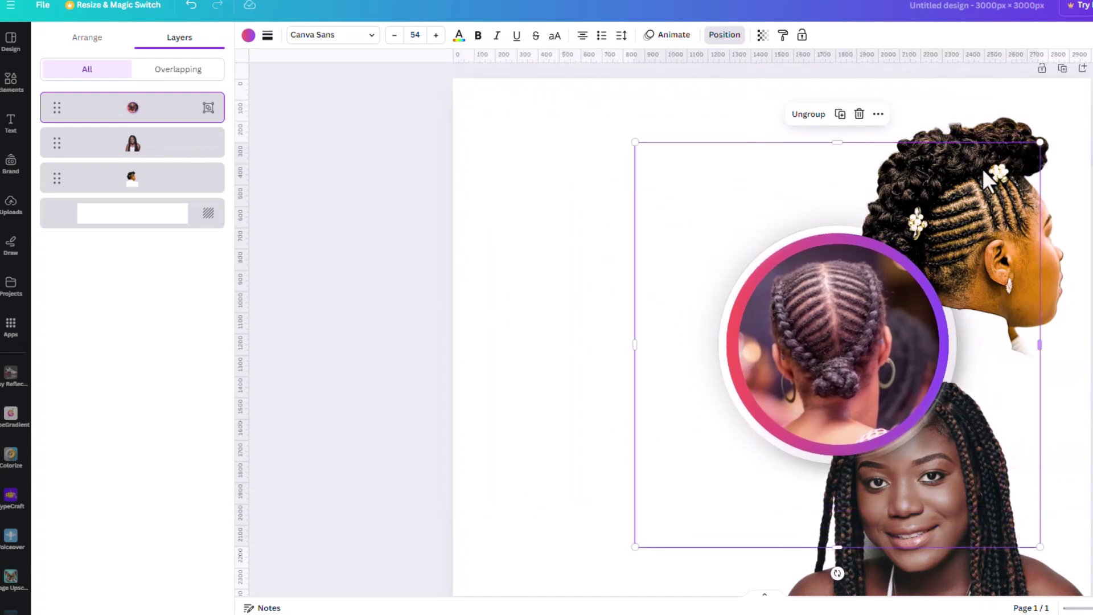
# Step: Undo the group's moves and the grouping of the three circle elements
pyautogui.hotkey('ctrl', 'z')
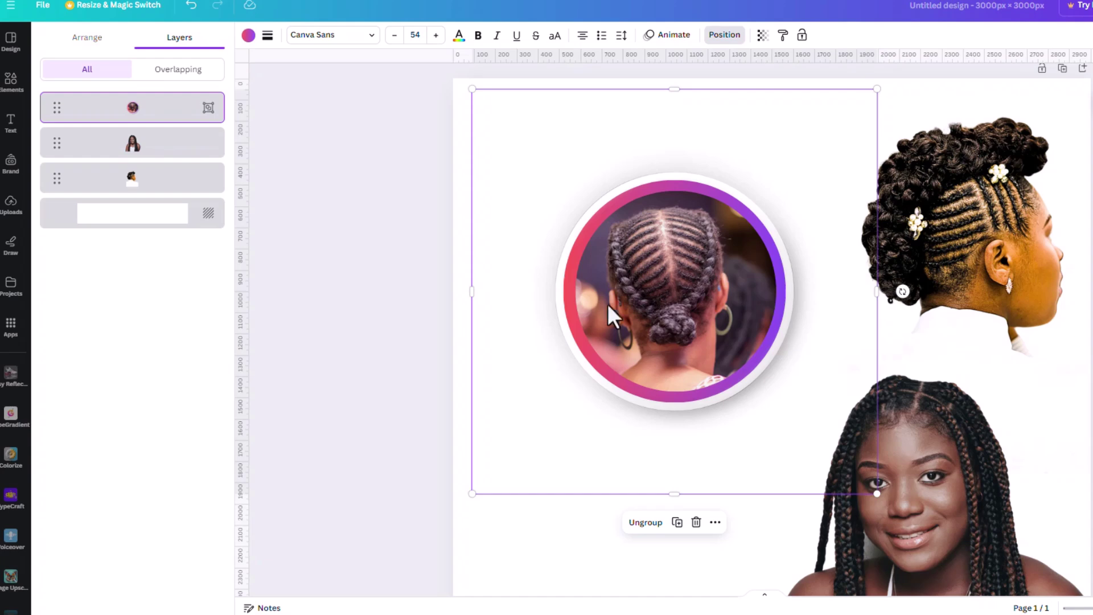
pyautogui.hotkey('ctrl', 'z')
pyautogui.hotkey('ctrl', 'z')
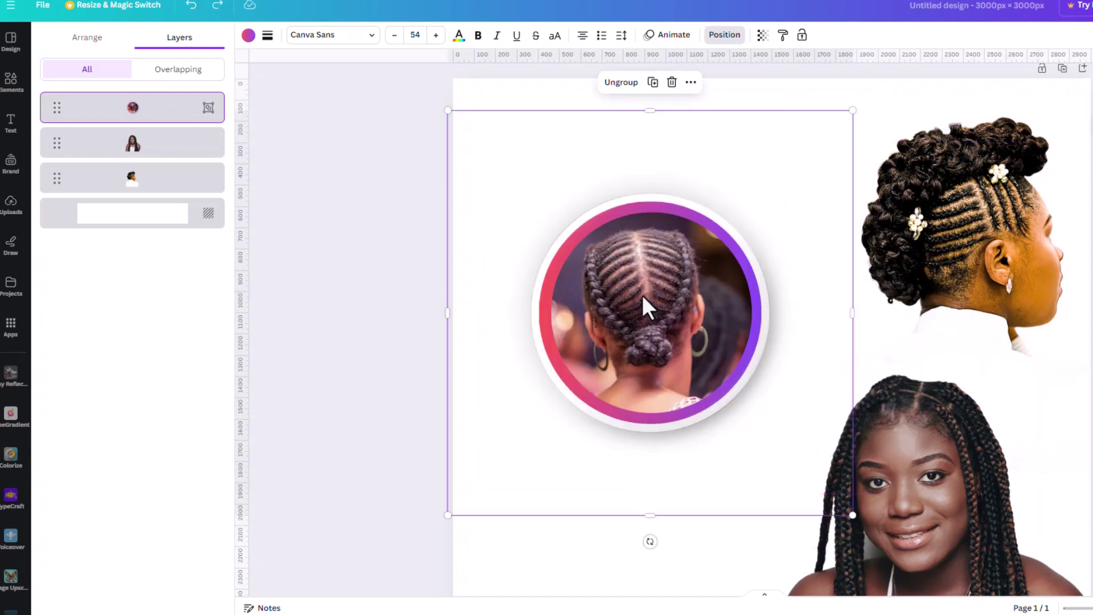
pyautogui.hotkey('ctrl', 'z')
# Step: Crop the shadowed overlay's empty margins on all four sides, closer to the circle's shadow
pyautogui.click(830, 186)
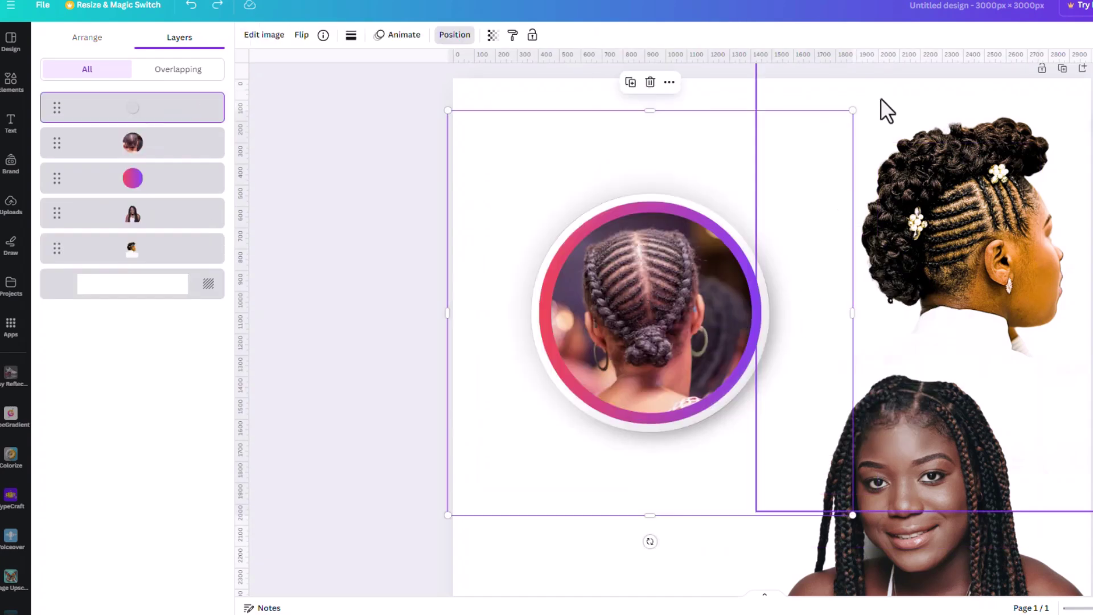
pyautogui.moveTo(655, 129); pyautogui.dragTo(665, 167)
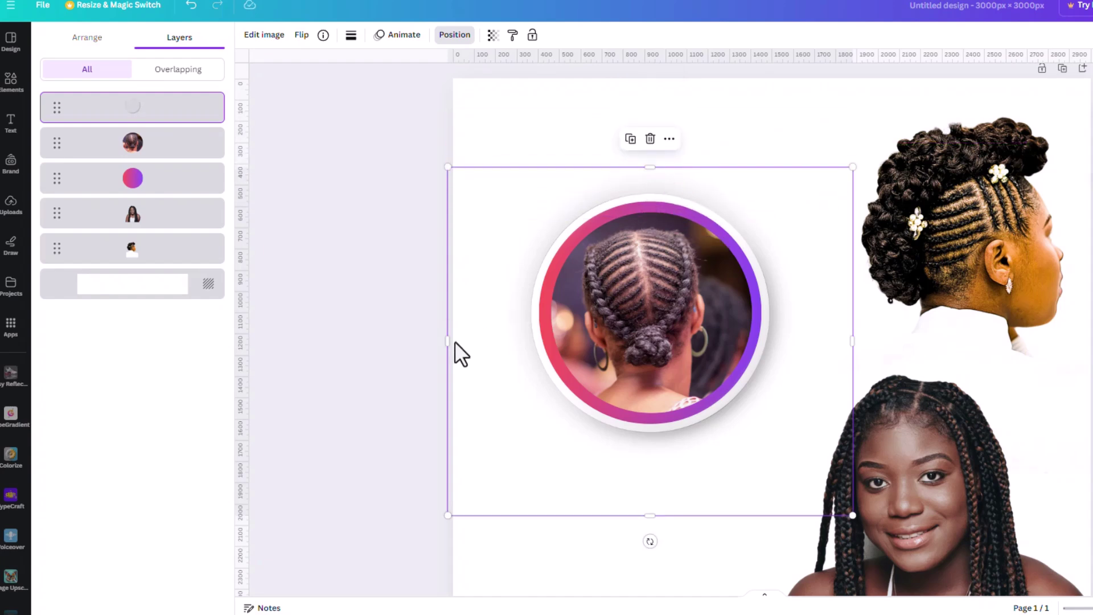
pyautogui.moveTo(448, 340); pyautogui.dragTo(498, 338)
pyautogui.moveTo(670, 515); pyautogui.dragTo(669, 464)
pyautogui.moveTo(852, 316); pyautogui.dragTo(812, 314)
# Step: Group the cropped overlay, framed photo and gradient circle, and place the group between the two models, overlapping both
pyautogui.moveTo(674, 354); pyautogui.dragTo(744, 440)
pyautogui.moveTo(484, 116); pyautogui.dragTo(640, 434)
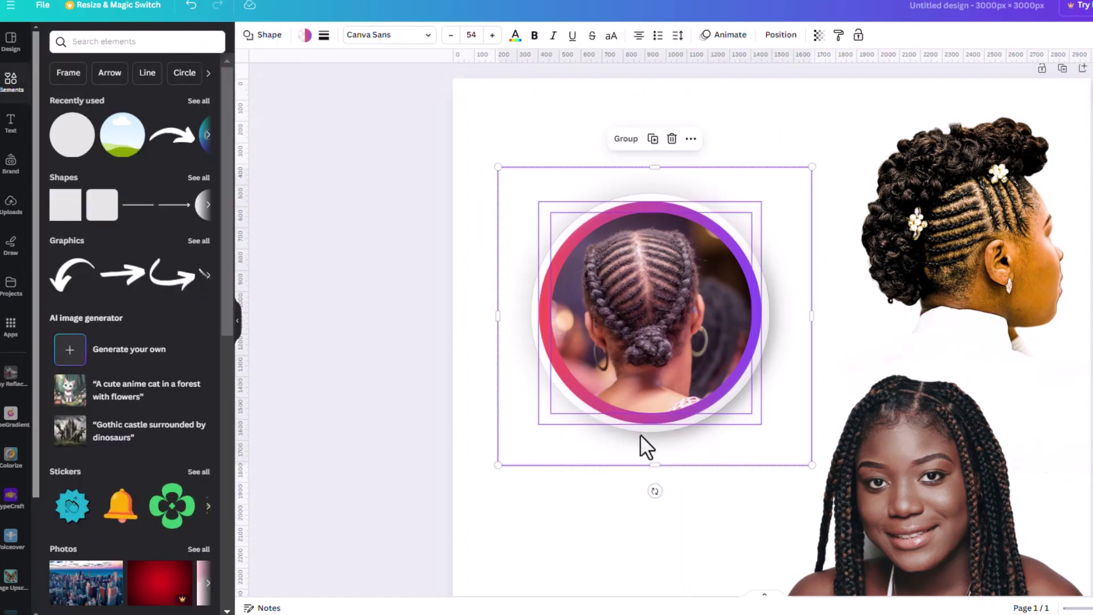
pyautogui.click(626, 147)
pyautogui.moveTo(657, 288); pyautogui.dragTo(764, 328)
pyautogui.moveTo(815, 351); pyautogui.dragTo(816, 374)
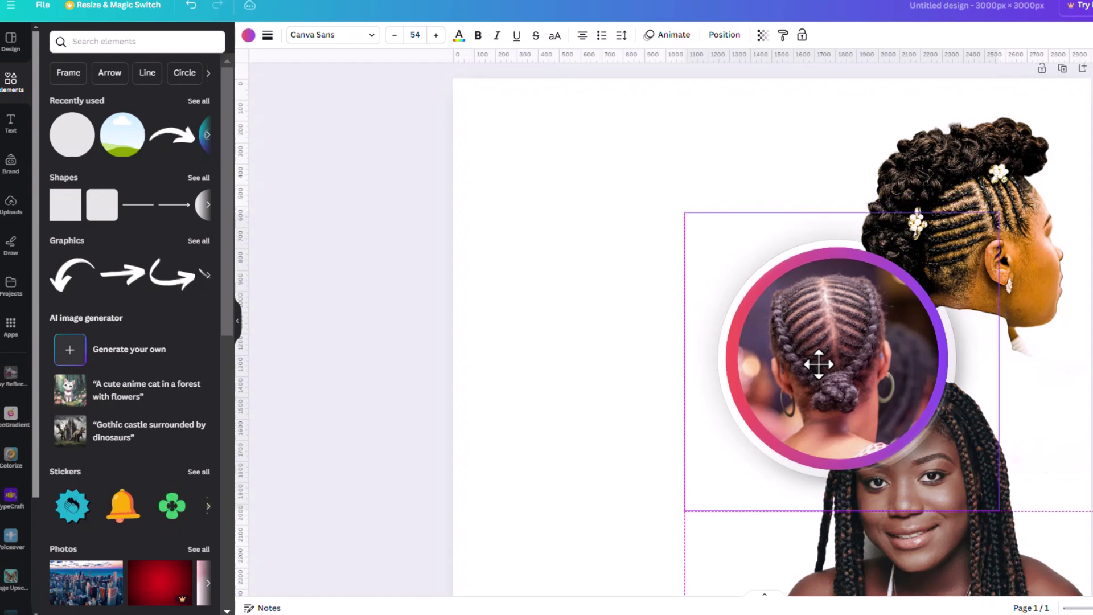
# Step: Bring the long-braided model's layer in front of the grouped circle photo
pyautogui.scroll(-2, 911, 351)
pyautogui.click(919, 471)
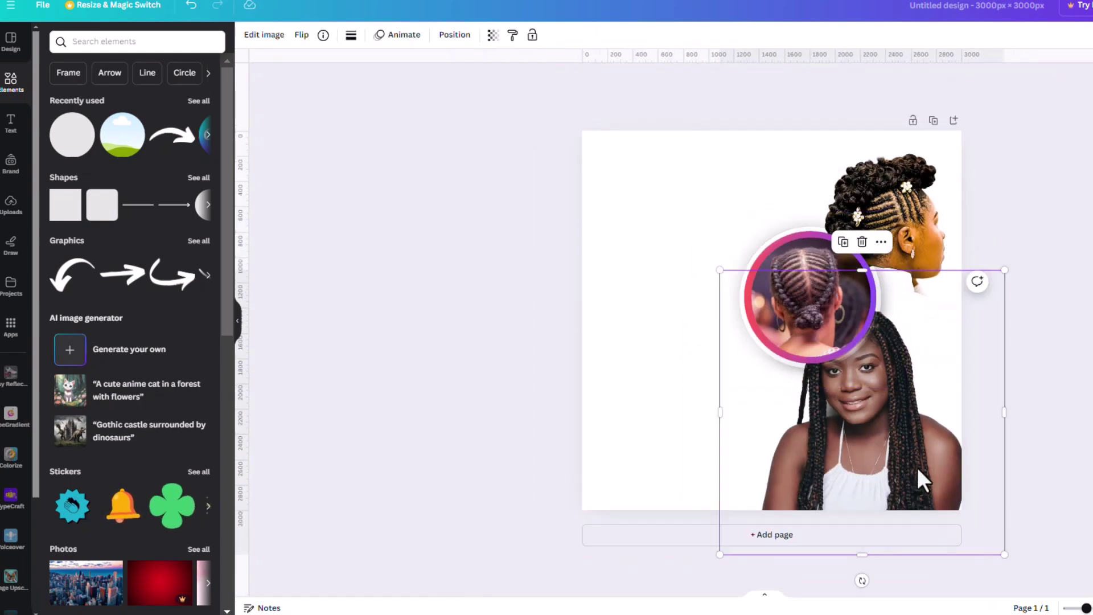
pyautogui.click(450, 35)
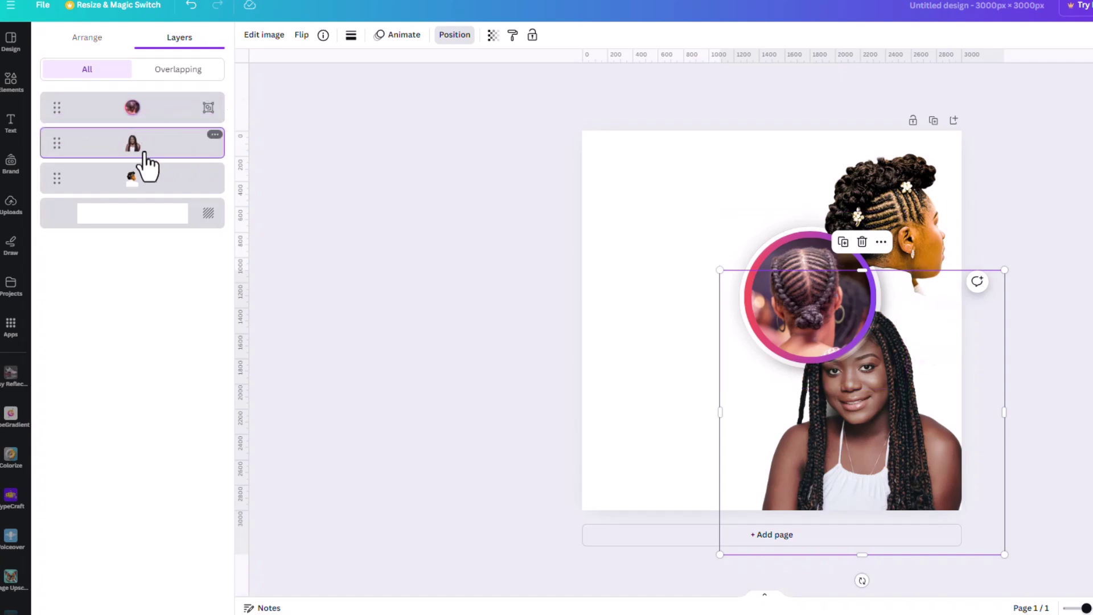
pyautogui.moveTo(141, 152); pyautogui.dragTo(138, 103)
pyautogui.press('Escape')
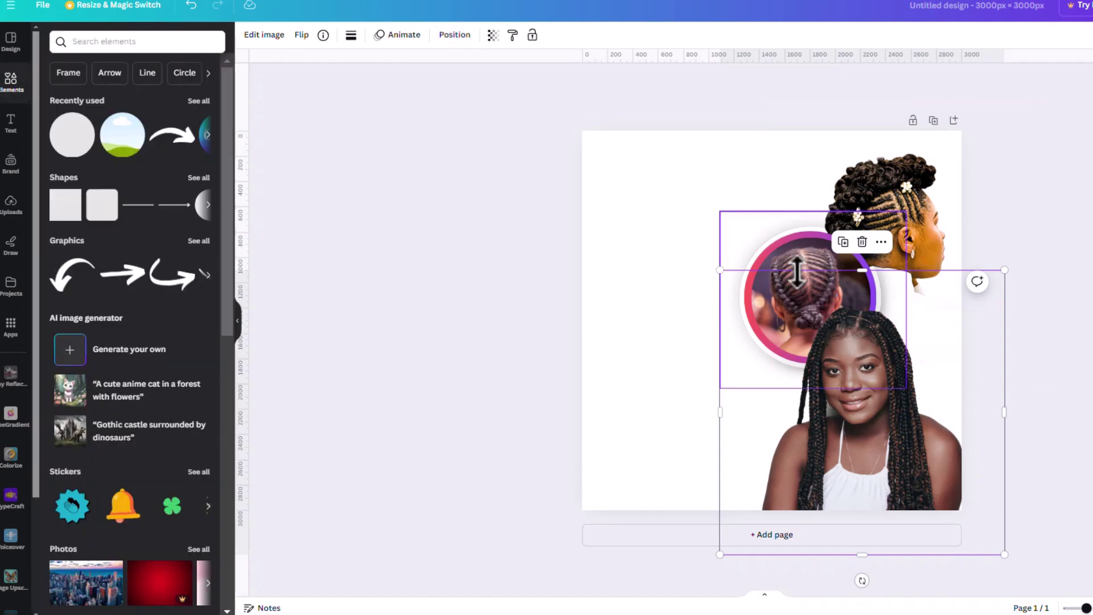
pyautogui.click(780, 250)
pyautogui.click(593, 251)
# Step: Duplicate the long-braided model and enlarge the copy to nearly full page height on the left side of the page
pyautogui.click(873, 415)
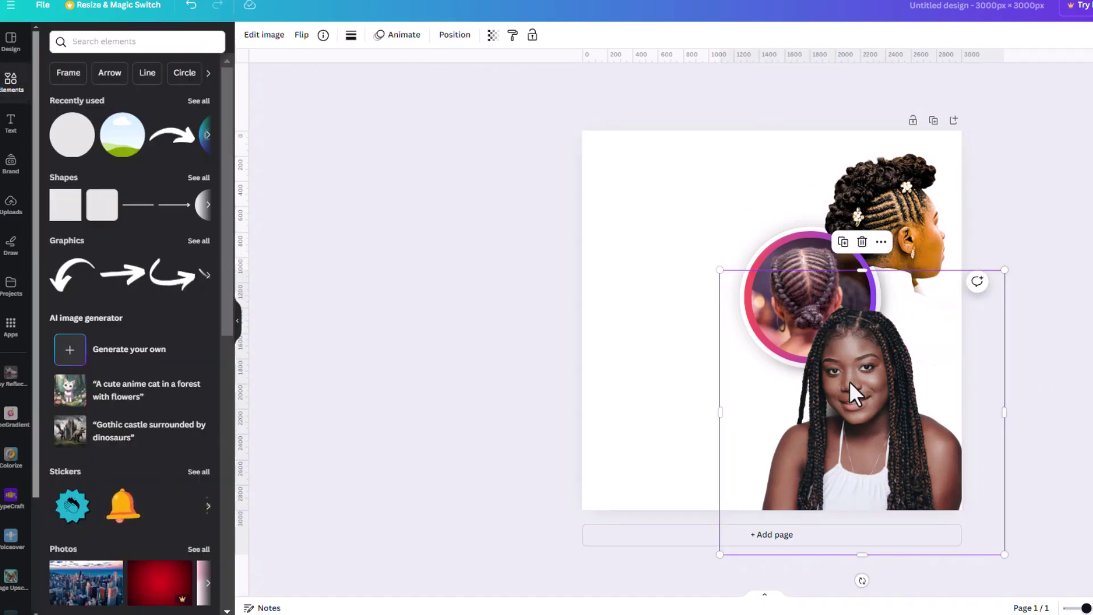
pyautogui.click(844, 242)
pyautogui.moveTo(746, 373); pyautogui.dragTo(640, 305)
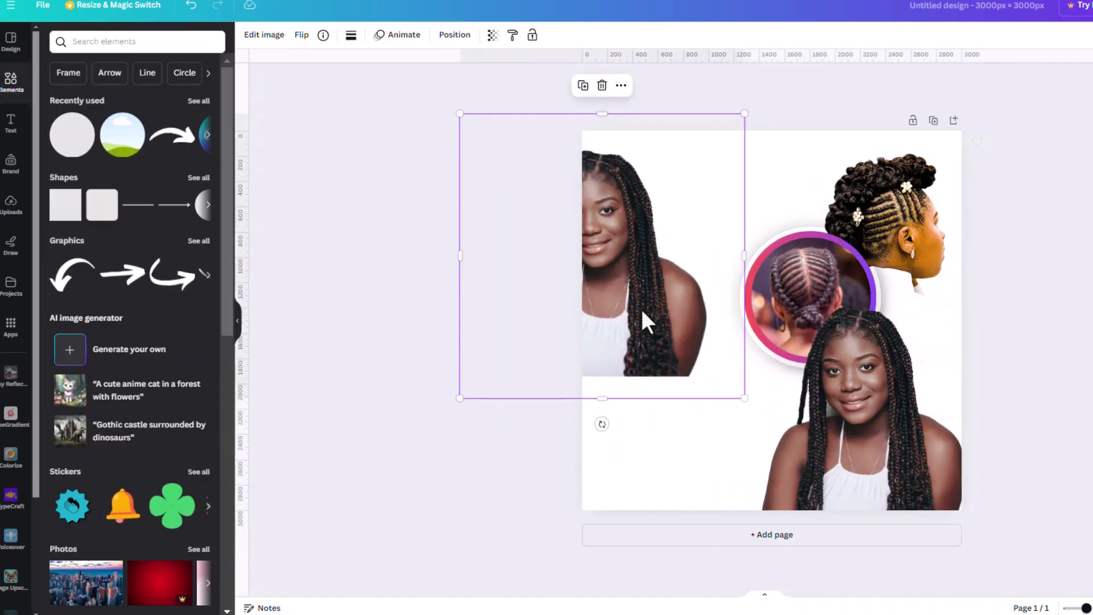
pyautogui.moveTo(760, 402); pyautogui.dragTo(891, 526)
pyautogui.moveTo(773, 419); pyautogui.dragTo(802, 459)
pyautogui.moveTo(893, 526); pyautogui.dragTo(924, 559)
pyautogui.moveTo(803, 450); pyautogui.dragTo(792, 429)
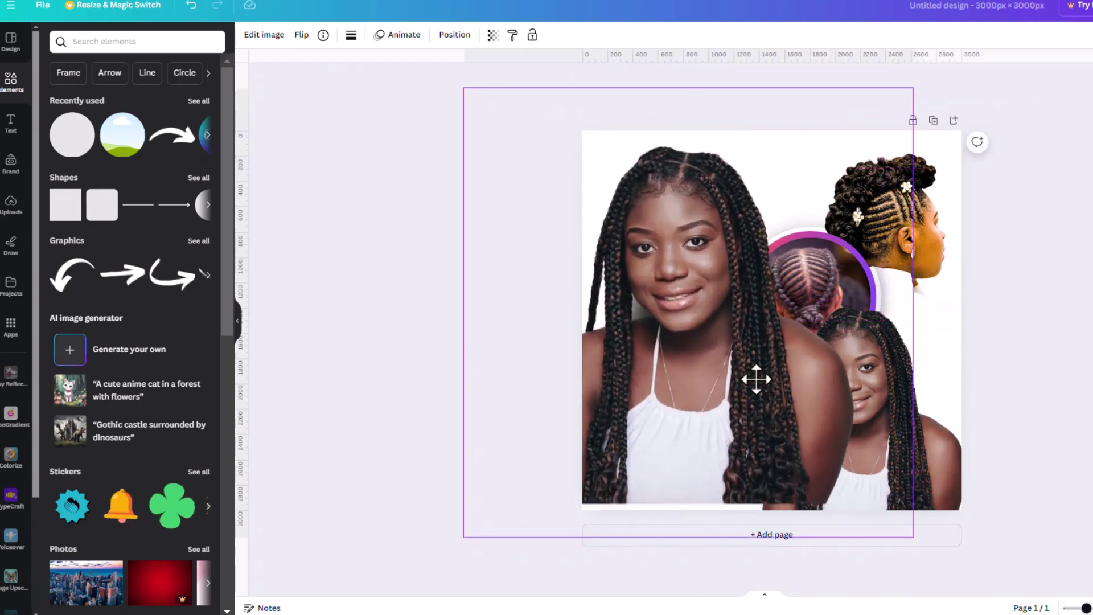
# Step: Apply a whole-image blur with intensity 62 to the enlarged model copy
pyautogui.click(253, 36)
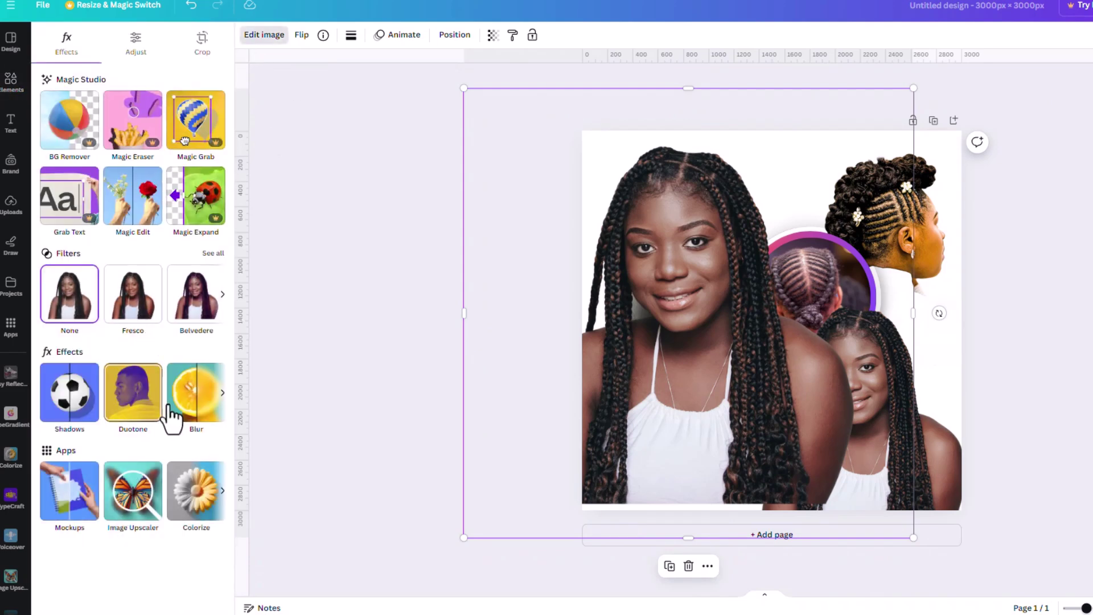
pyautogui.click(196, 393)
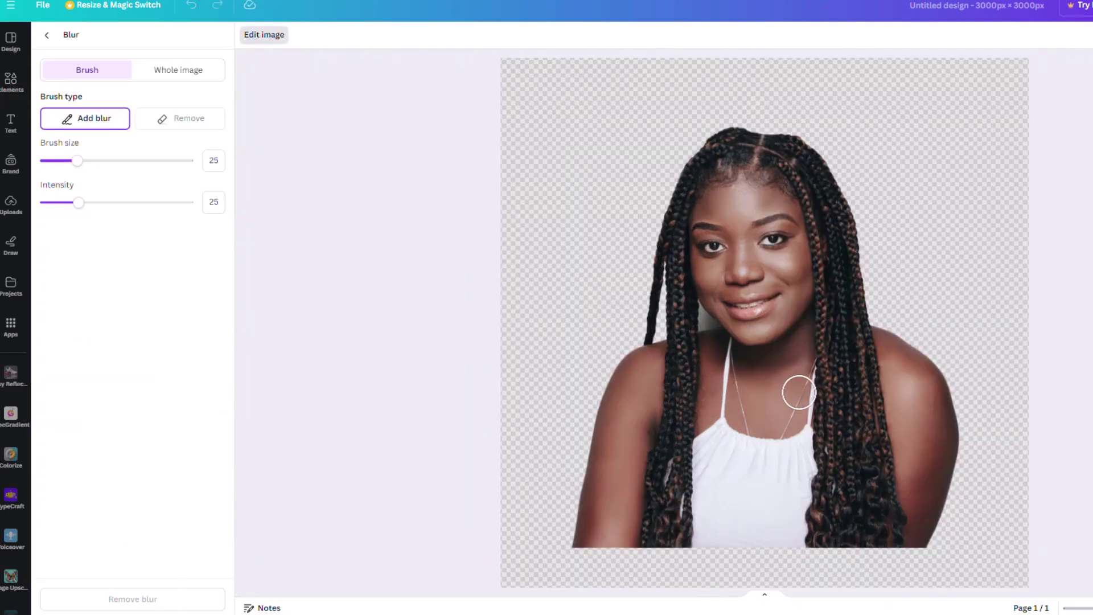
pyautogui.click(196, 71)
pyautogui.moveTo(98, 122); pyautogui.dragTo(135, 121)
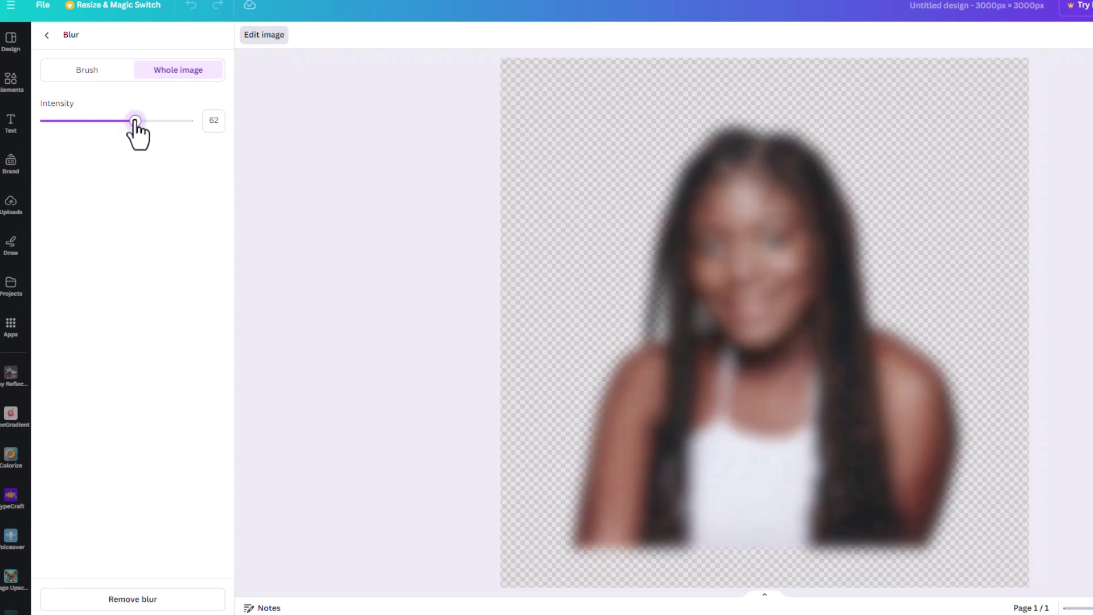
pyautogui.click(46, 35)
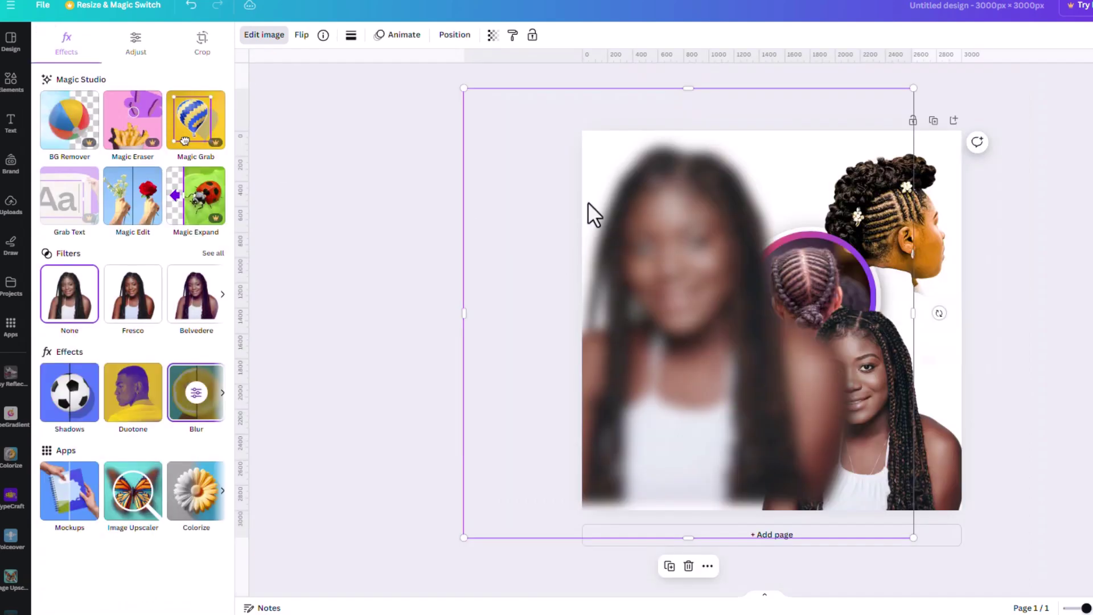
# Step: Set the blurred model copy's transparency to 12 and deselect it
pyautogui.click(492, 35)
pyautogui.moveTo(459, 81); pyautogui.dragTo(393, 92)
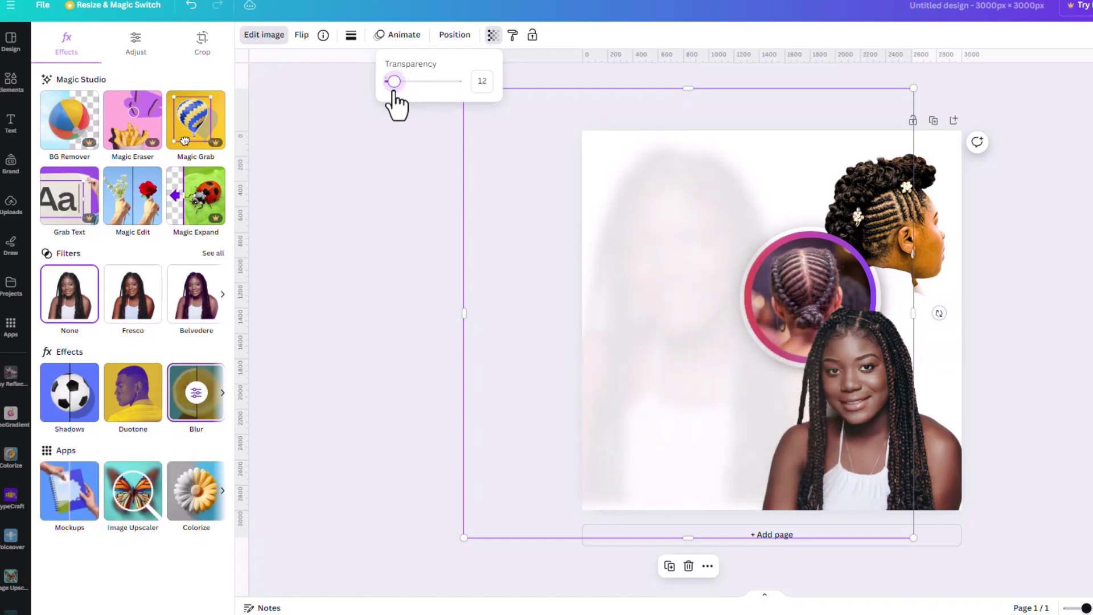
pyautogui.press('Escape')
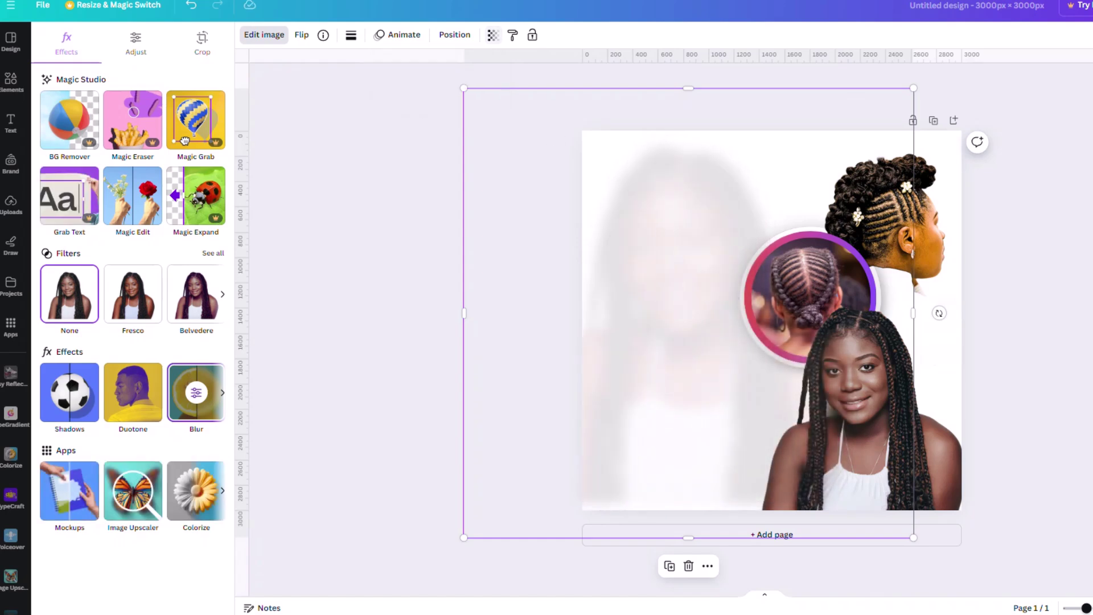
pyautogui.press('Escape')
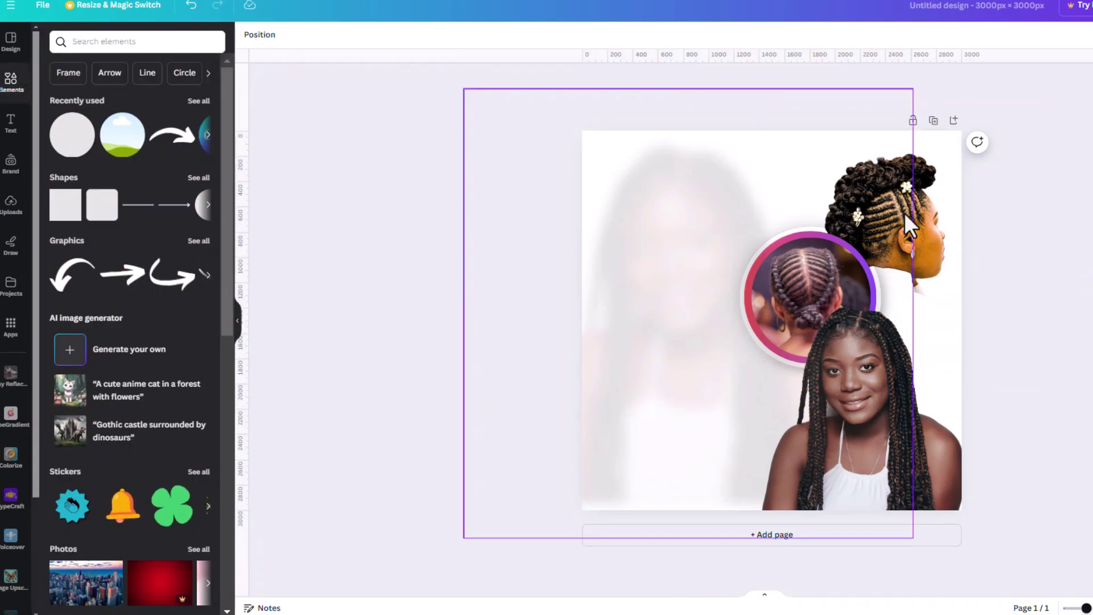
# Step: Nudge the side-profile model slightly down and left, and add the uploaded blurred red shape to the page
pyautogui.moveTo(937, 225); pyautogui.dragTo(933, 228)
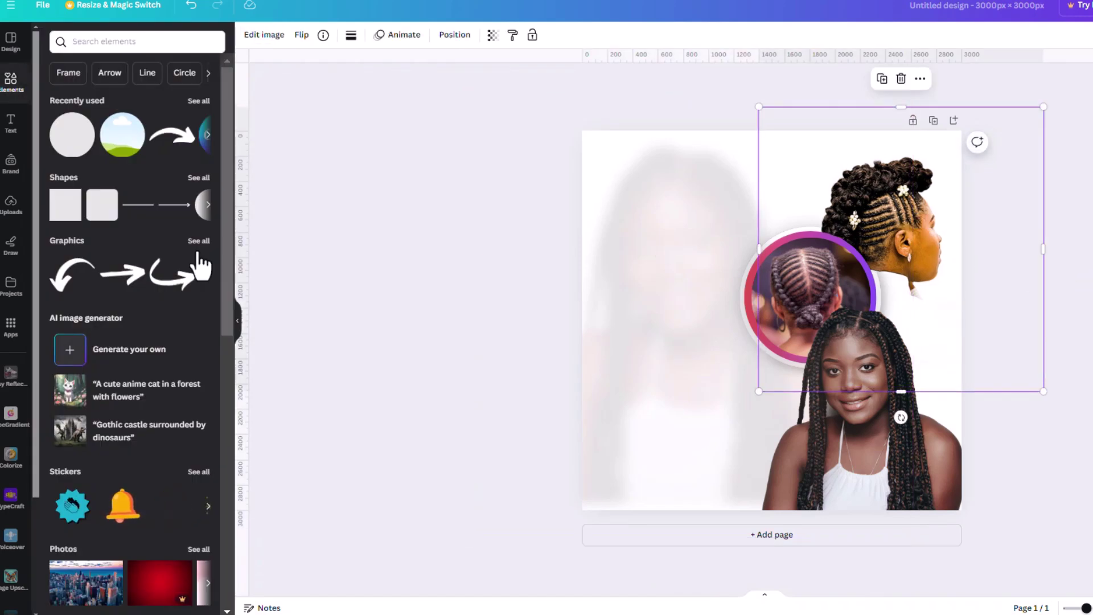
pyautogui.click(11, 205)
pyautogui.click(98, 283)
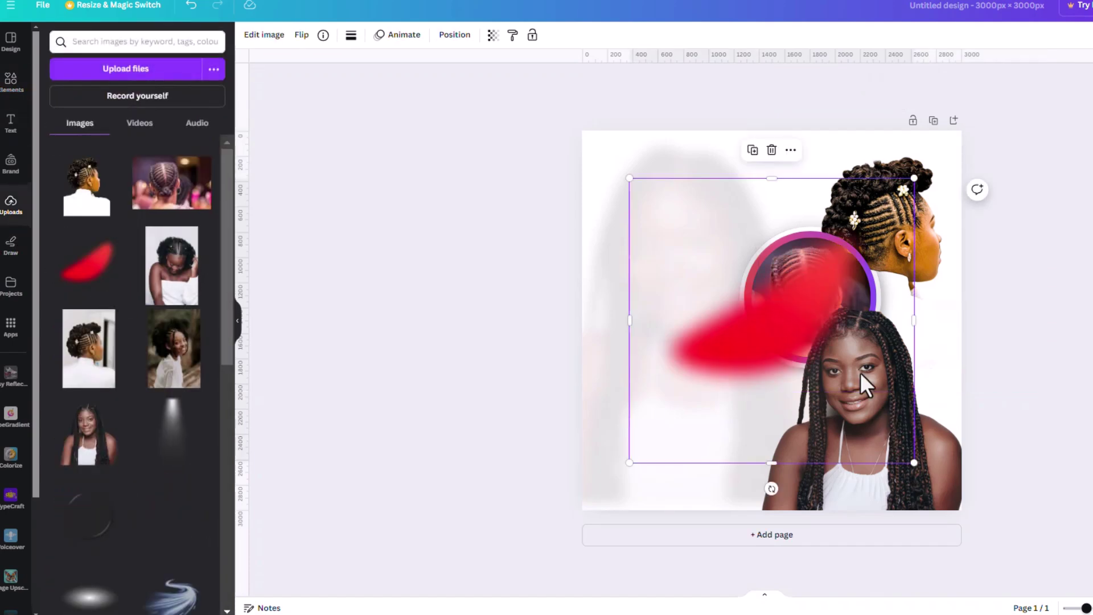
# Step: Crop the blurred red shape's upper and lower margins, and place copies at the page's bottom-left, top-left and bottom-right corners
pyautogui.moveTo(772, 178); pyautogui.dragTo(774, 201)
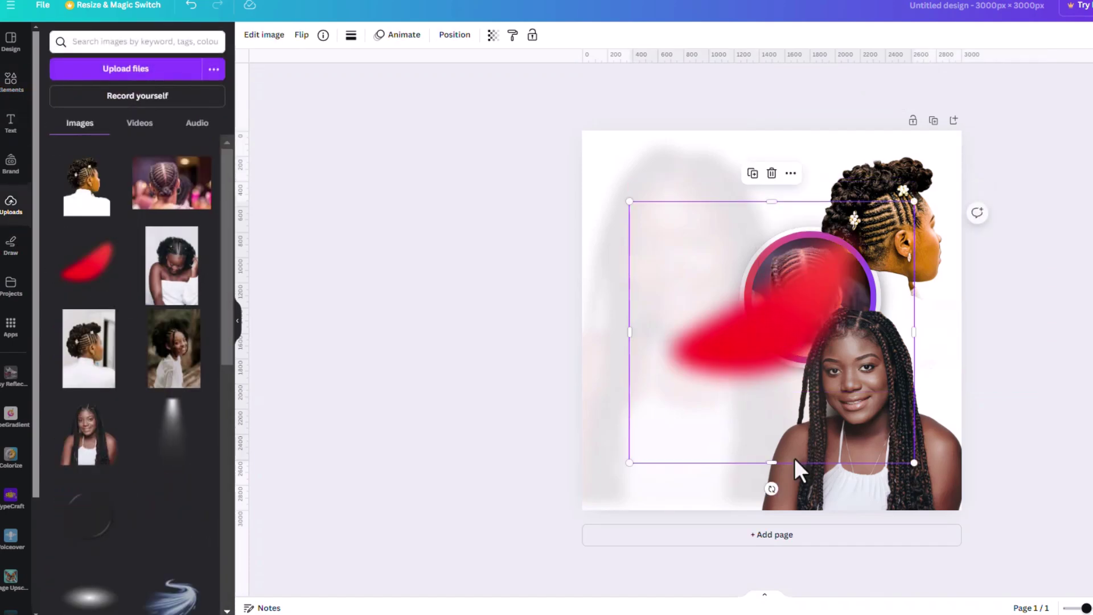
pyautogui.moveTo(771, 464); pyautogui.dragTo(771, 411)
pyautogui.moveTo(769, 319)
pyautogui.mouseDown()
pyautogui.moveTo(923, 559)
pyautogui.moveTo(910, 509)
pyautogui.moveTo(603, 490)
pyautogui.moveTo(576, 517)
pyautogui.mouseUp()
pyautogui.click(549, 376)
pyautogui.moveTo(584, 446)
pyautogui.mouseDown()
pyautogui.moveTo(551, 239)
pyautogui.moveTo(557, 170)
pyautogui.moveTo(566, 173)
pyautogui.mouseUp()
# Step: Recolour the bottom-right blurred shape to purple by setting its red colour's hue to -51
pyautogui.click(932, 494)
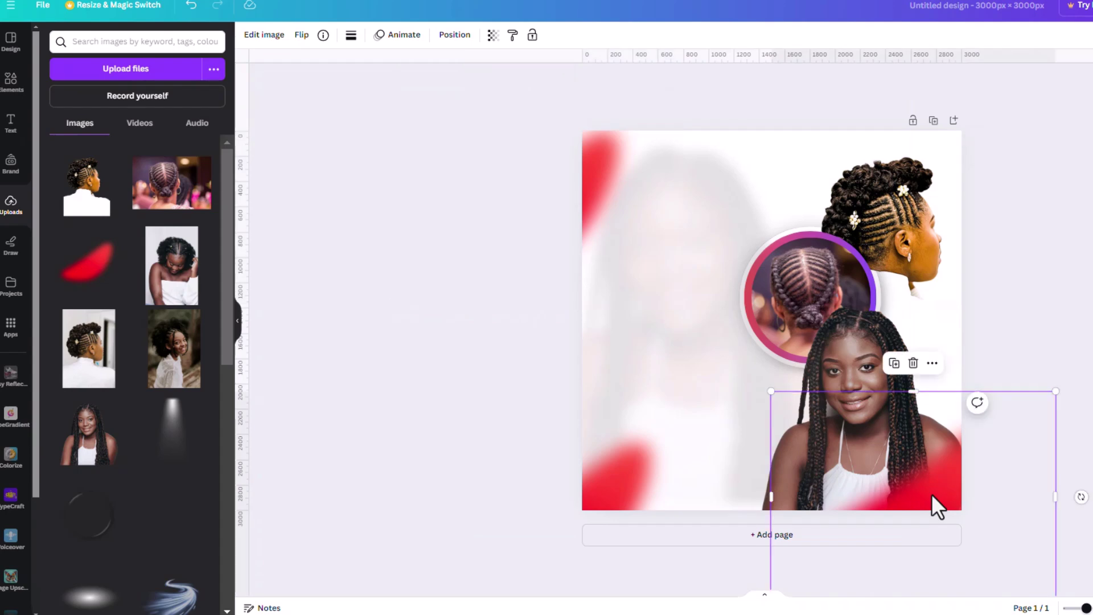
pyautogui.click(264, 35)
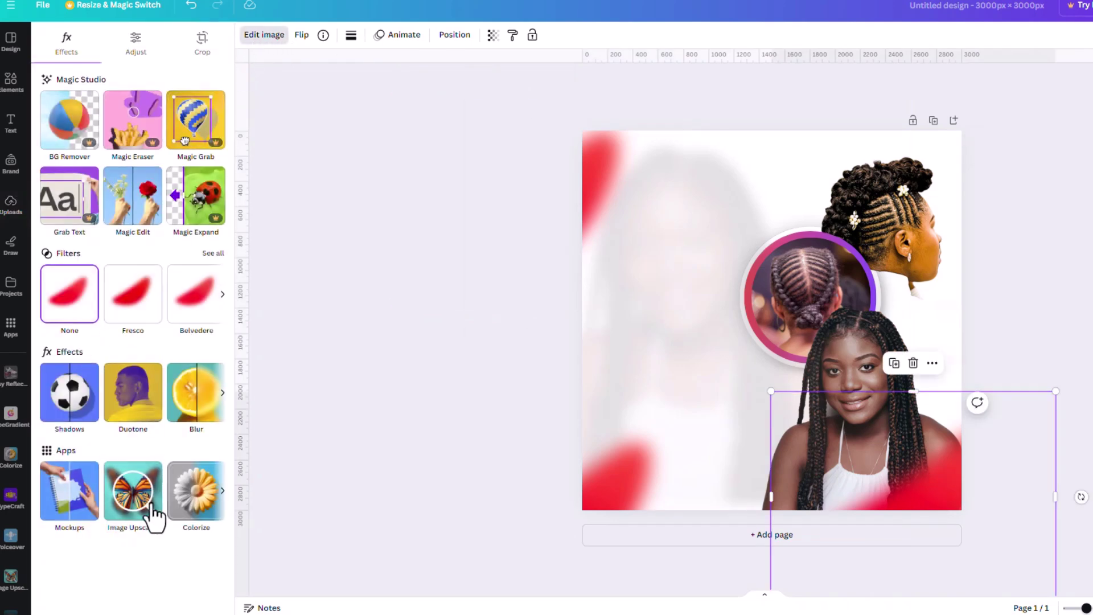
pyautogui.click(136, 65)
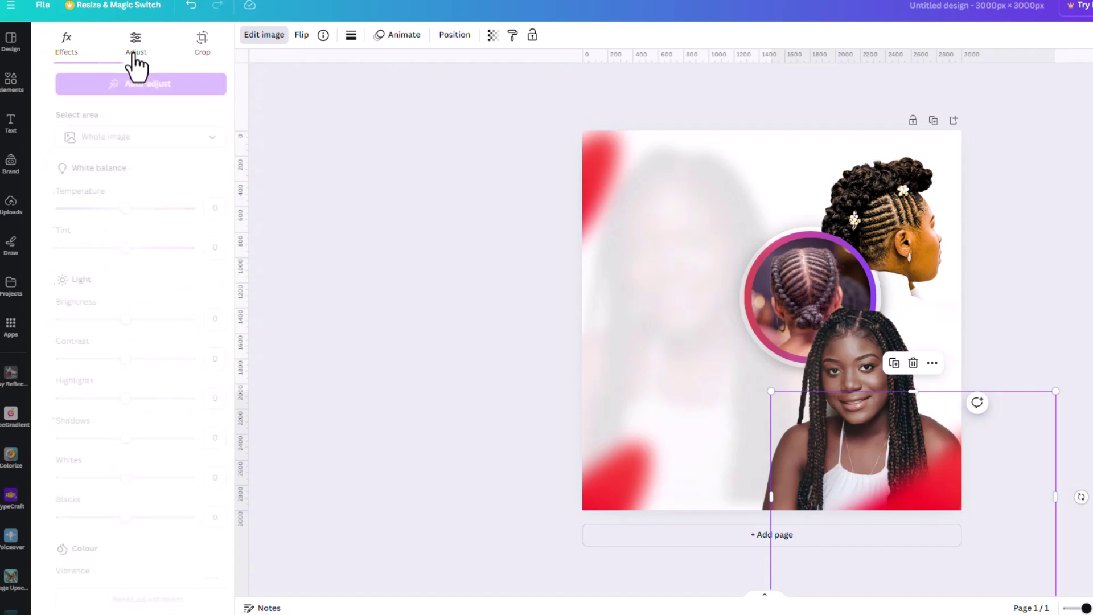
pyautogui.scroll(-3, 139, 171)
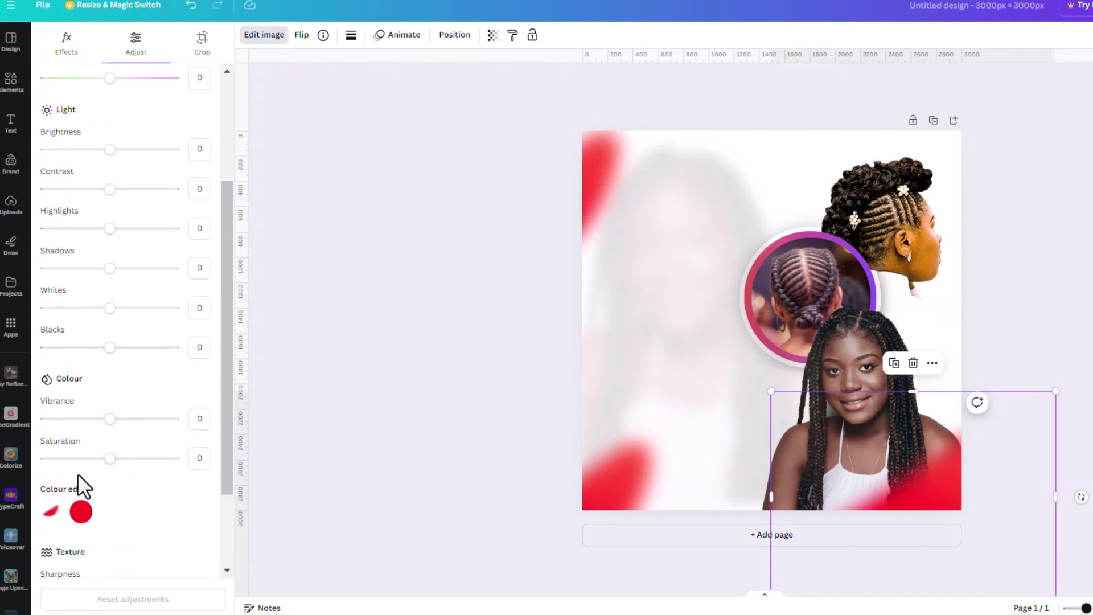
pyautogui.click(81, 512)
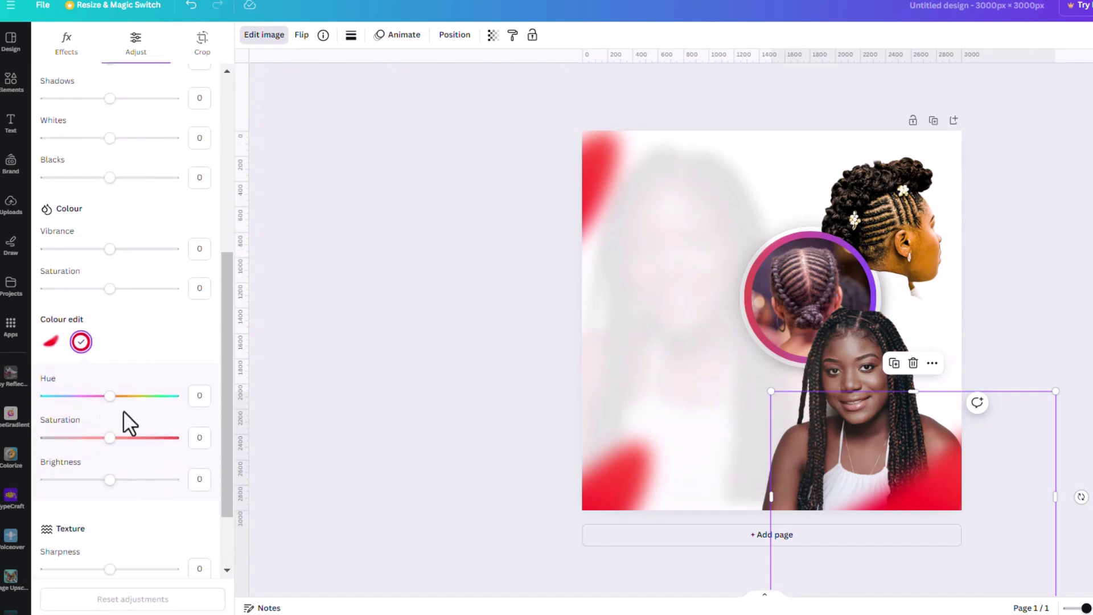
pyautogui.moveTo(109, 396)
pyautogui.mouseDown()
pyautogui.moveTo(131, 396)
pyautogui.moveTo(90, 395)
pyautogui.mouseUp()
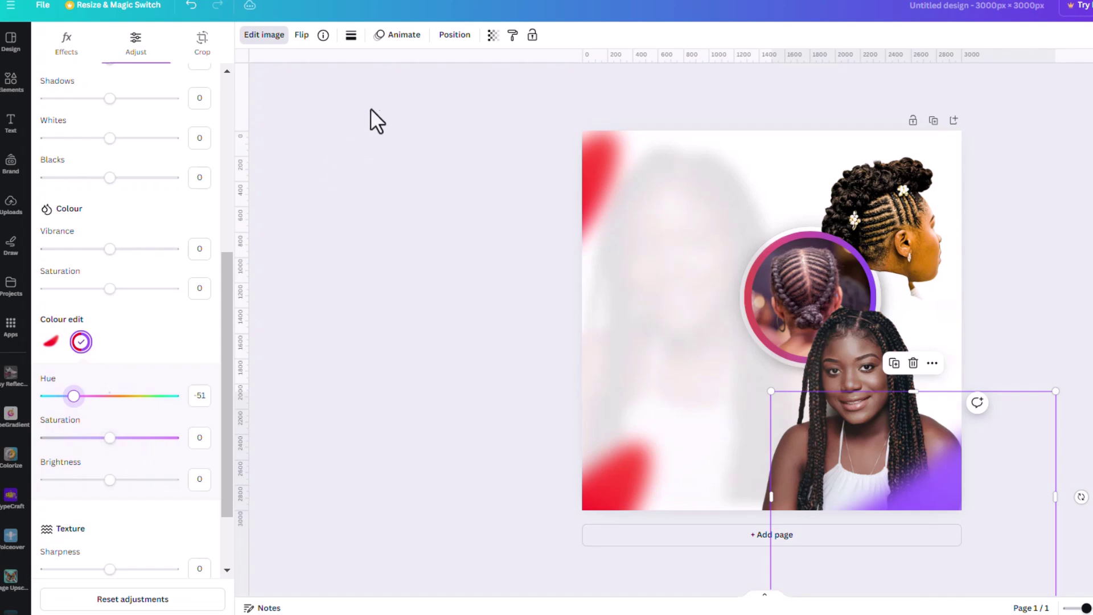
# Step: Copy the purple style onto the bottom-left blurred shape, and move the red top-left shape lower along the page edge
pyautogui.click(512, 35)
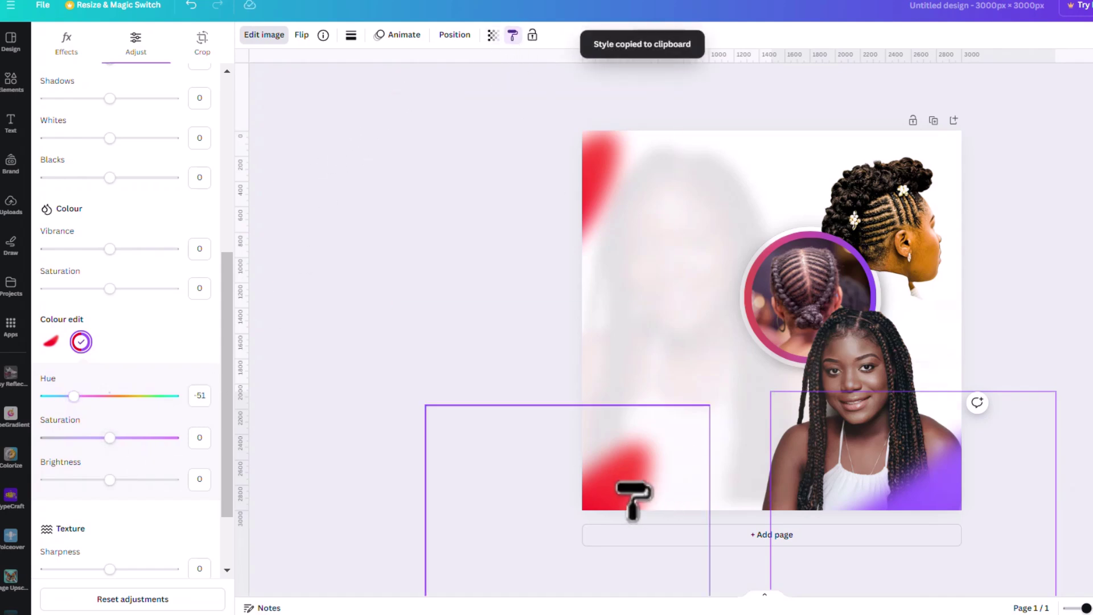
pyautogui.click(589, 488)
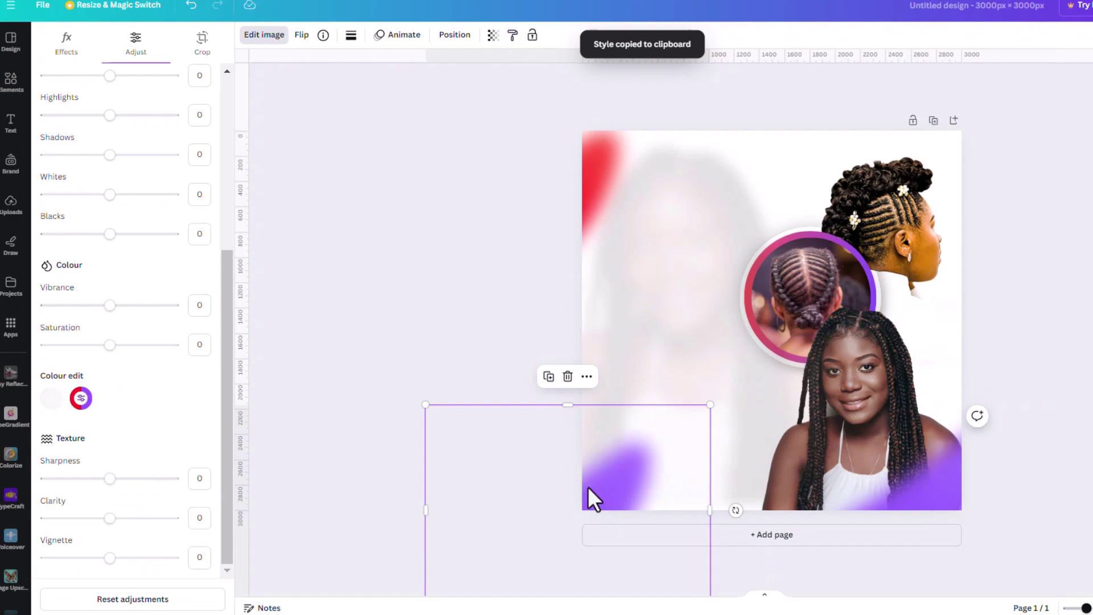
pyautogui.click(593, 177)
pyautogui.moveTo(592, 175); pyautogui.dragTo(587, 217)
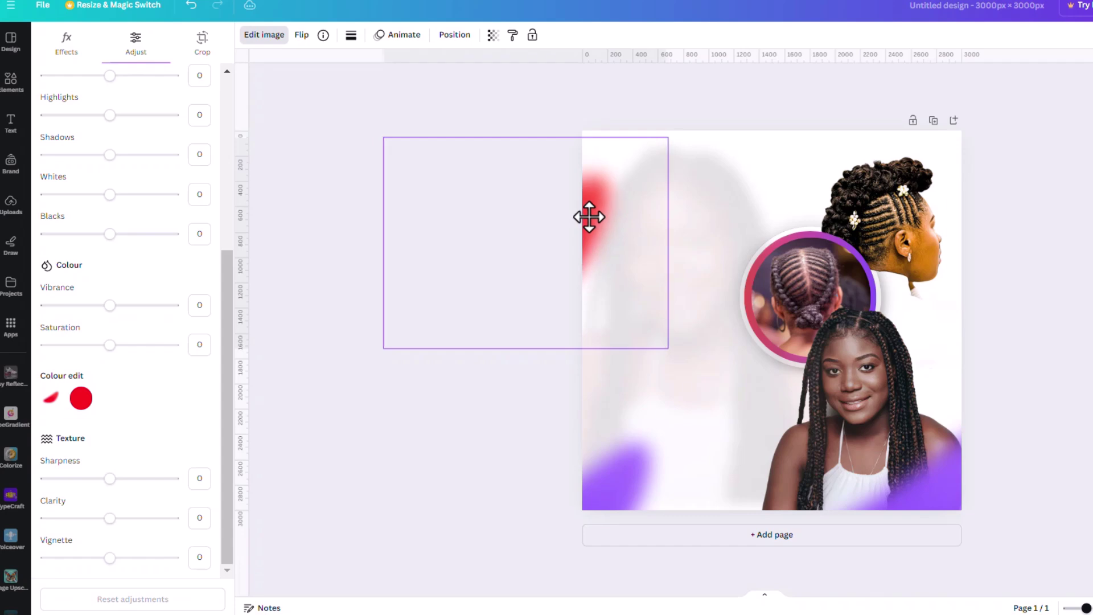
# Step: Check the finished reference flyer, and add a circle filled with the default red-to-purple gradient to the page
pyautogui.hotkey('alt', 'Tab')
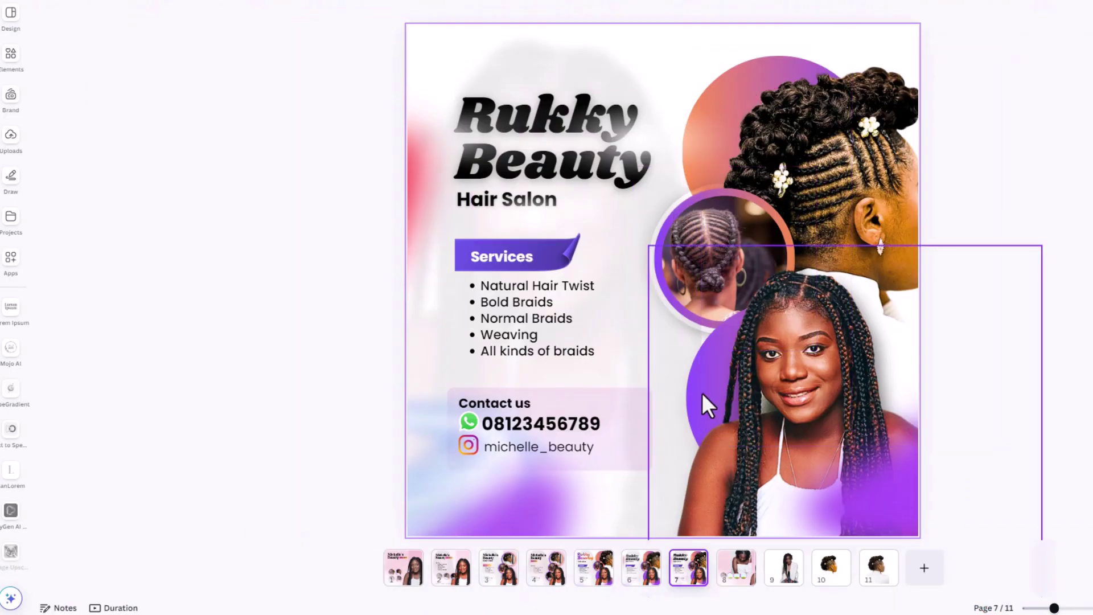
pyautogui.hotkey('alt', 'Tab')
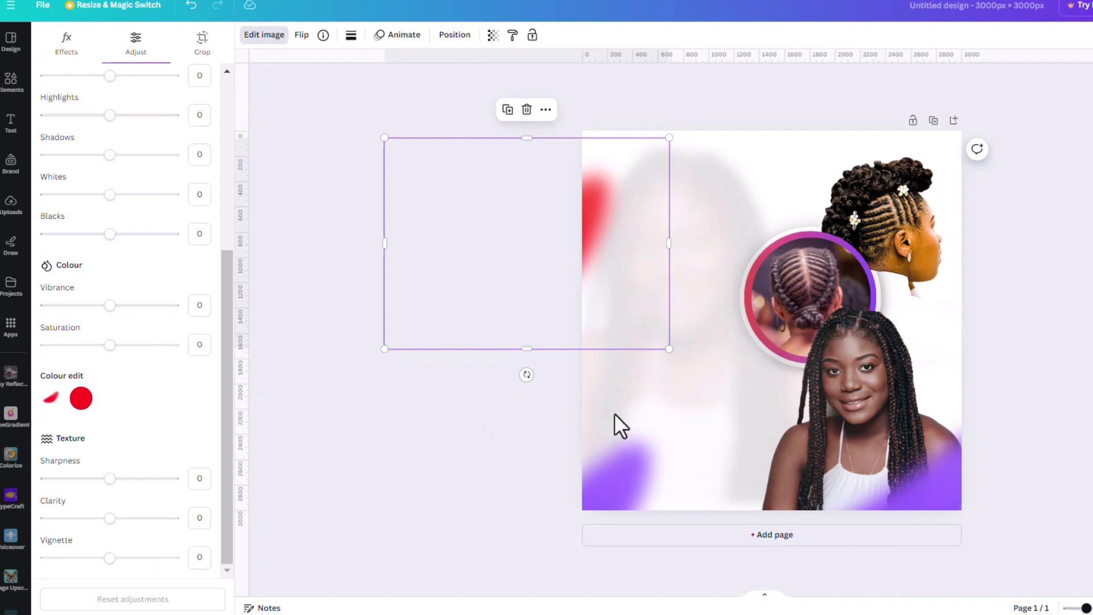
pyautogui.click(804, 242)
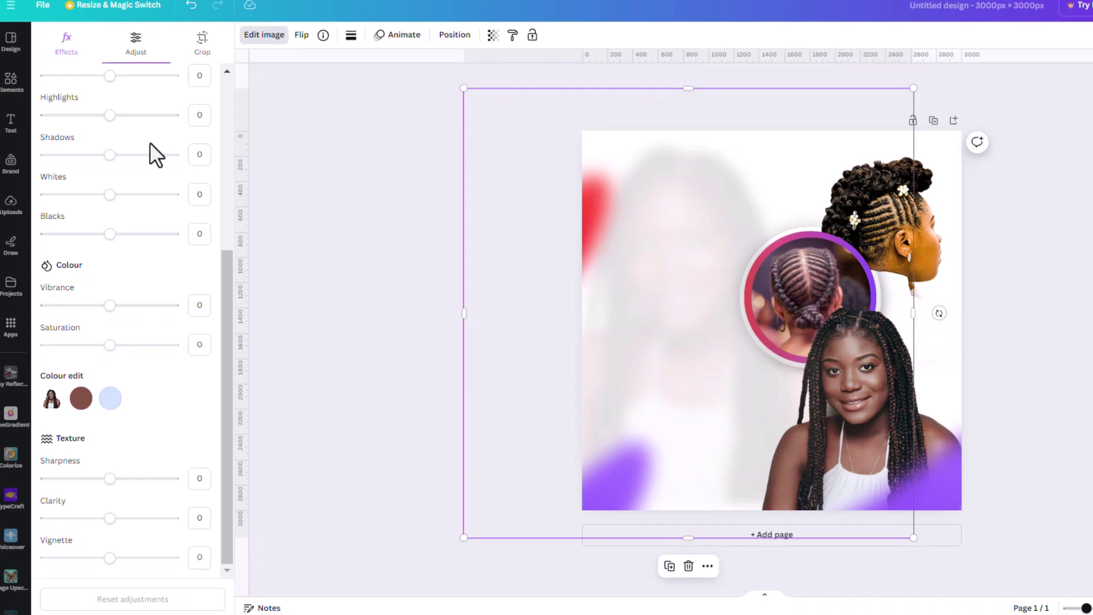
pyautogui.click(9, 91)
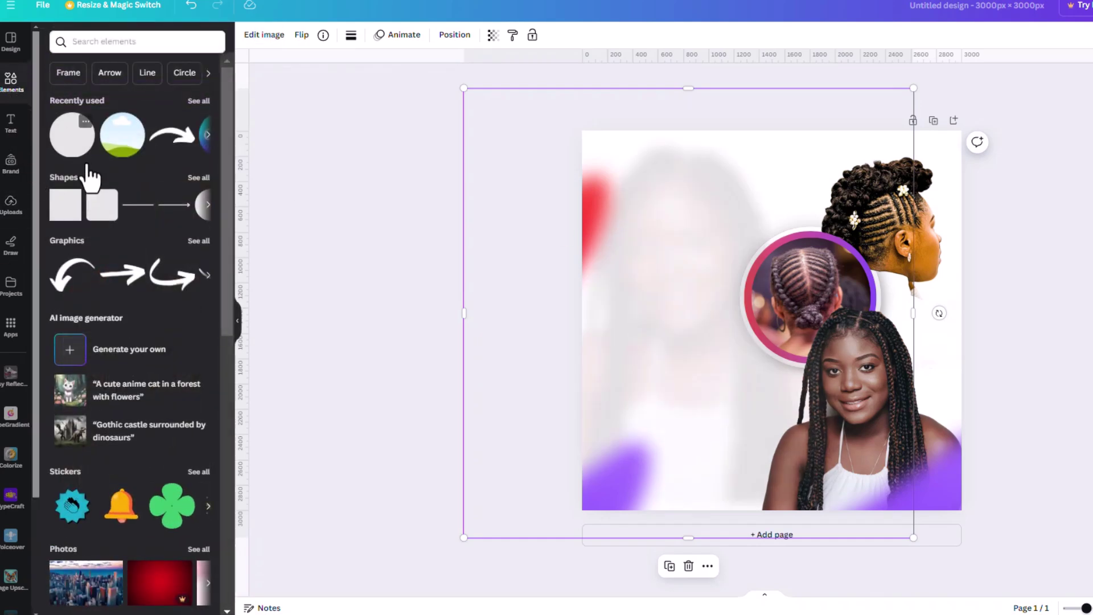
pyautogui.click(78, 157)
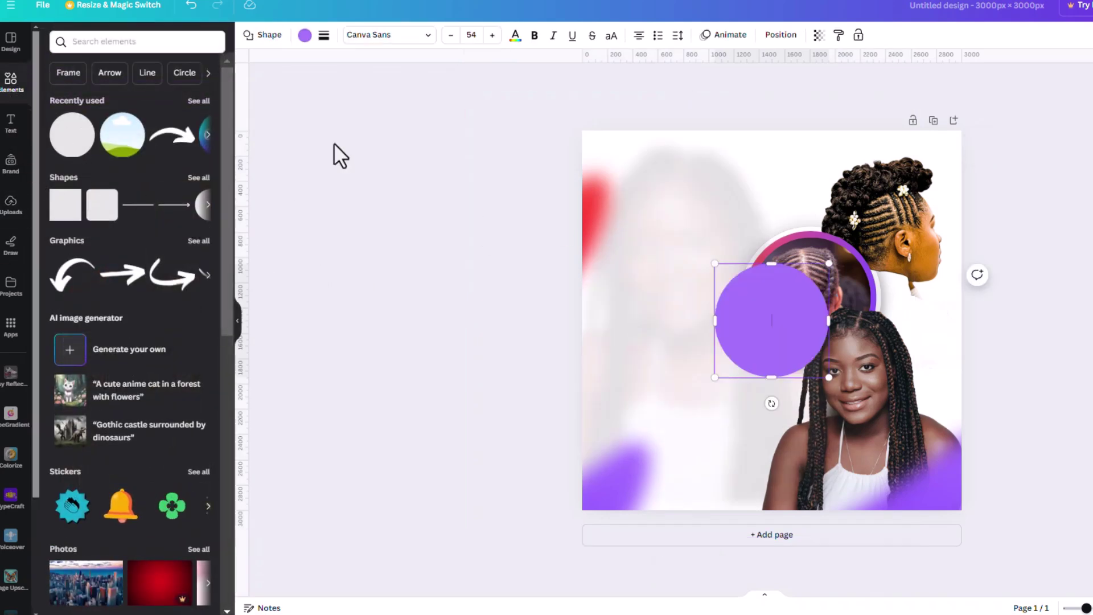
pyautogui.click(304, 35)
pyautogui.scroll(-1, 171, 370)
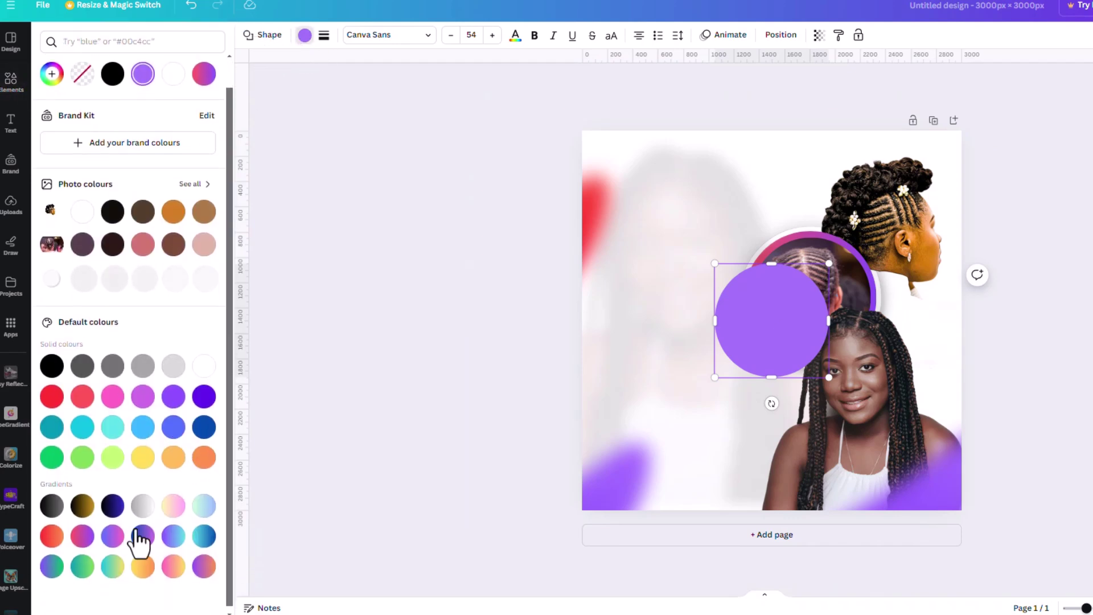
pyautogui.click(78, 532)
# Step: Enlarge and duplicate the gradient circle, stacking one over the side-profile model and one over the long-braided model
pyautogui.moveTo(863, 399)
pyautogui.mouseDown()
pyautogui.moveTo(878, 439)
pyautogui.moveTo(842, 402)
pyautogui.mouseUp()
pyautogui.moveTo(793, 329); pyautogui.dragTo(834, 418)
pyautogui.click(801, 141)
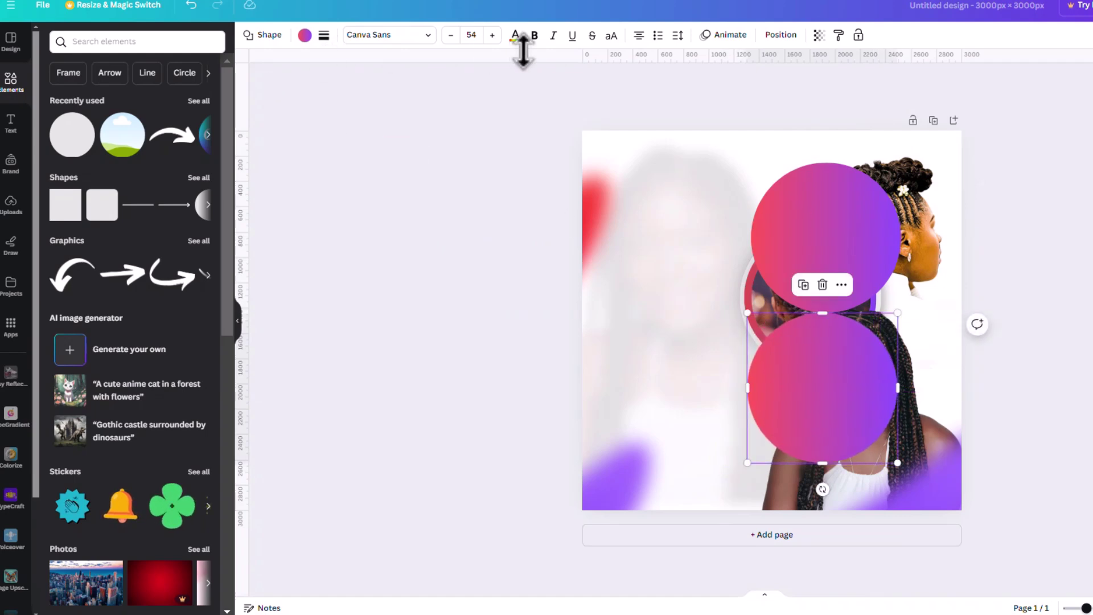
# Step: Send both gradient circles beneath the side-profile model in the layer order so they sit behind all the photos
pyautogui.click(766, 40)
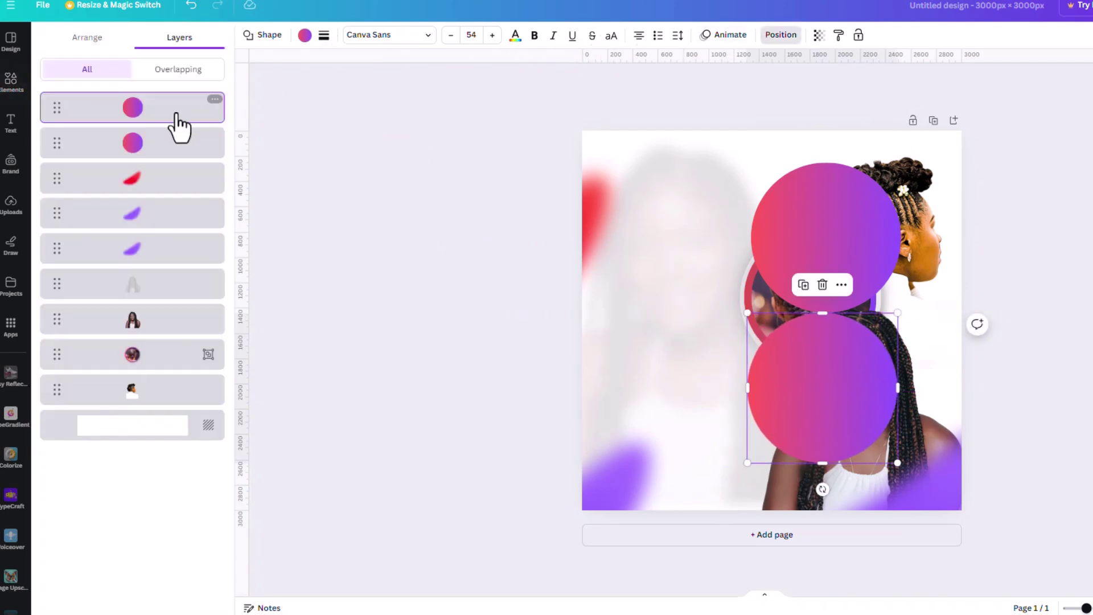
pyautogui.keyDown('shift'); pyautogui.click(161, 145); pyautogui.keyUp('shift')
pyautogui.moveTo(167, 117); pyautogui.dragTo(146, 386)
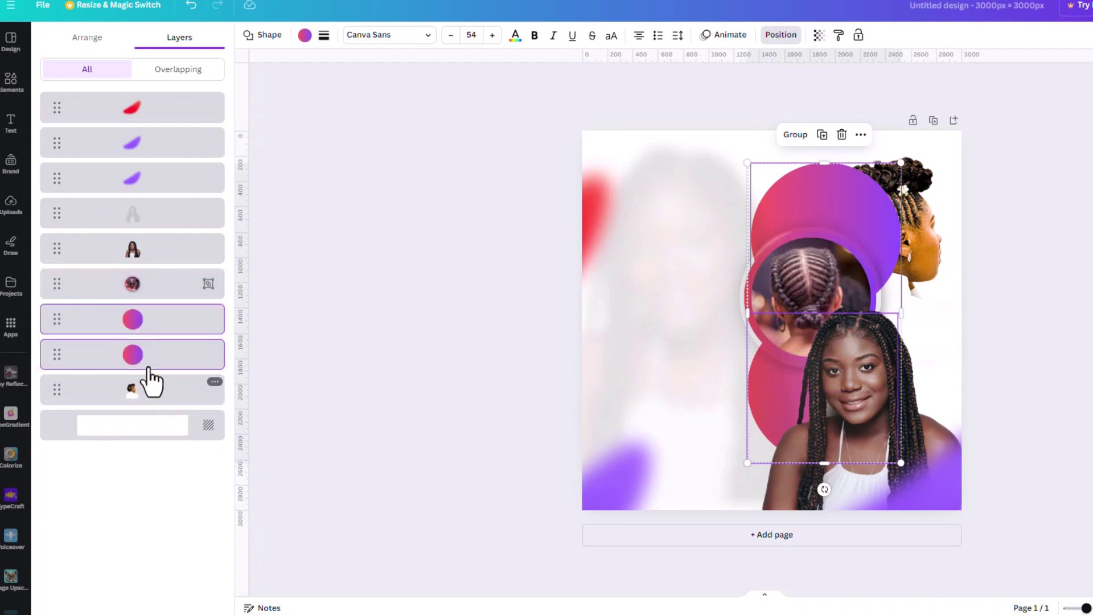
# Step: Move the blurred model copy mostly off the page's left edge, and crop the empty left margin of the side-profile model
pyautogui.click(668, 205)
pyautogui.moveTo(668, 205); pyautogui.dragTo(417, 193)
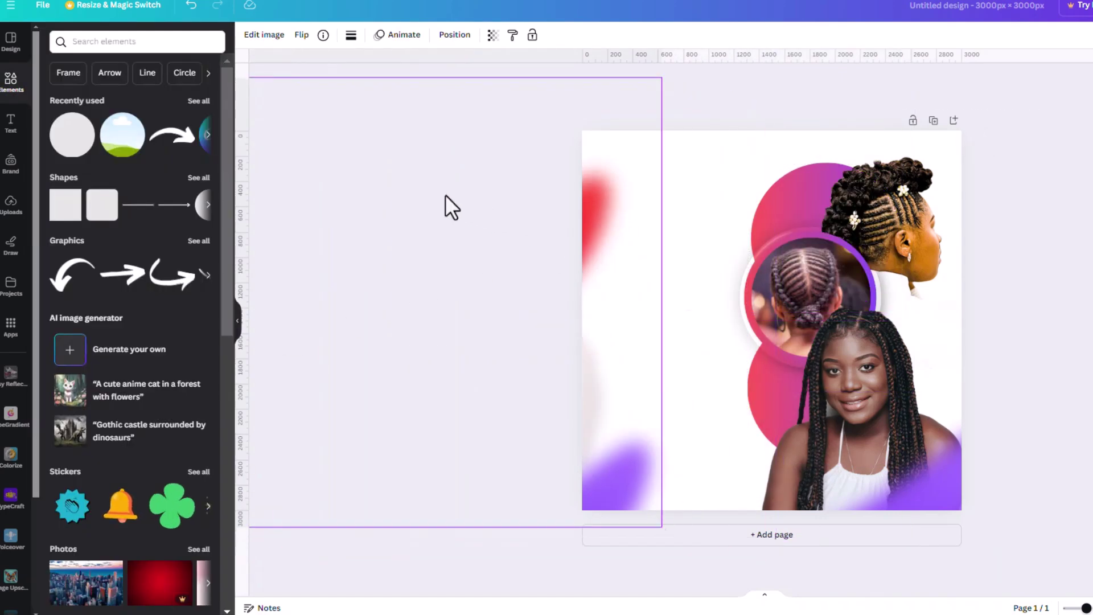
pyautogui.click(833, 209)
pyautogui.moveTo(760, 249); pyautogui.dragTo(816, 257)
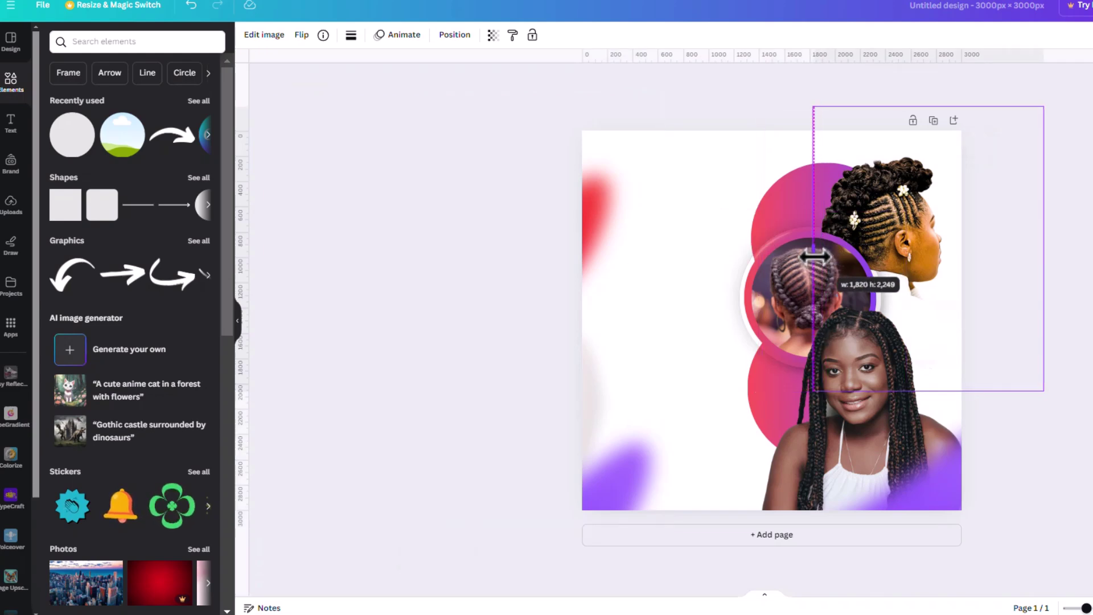
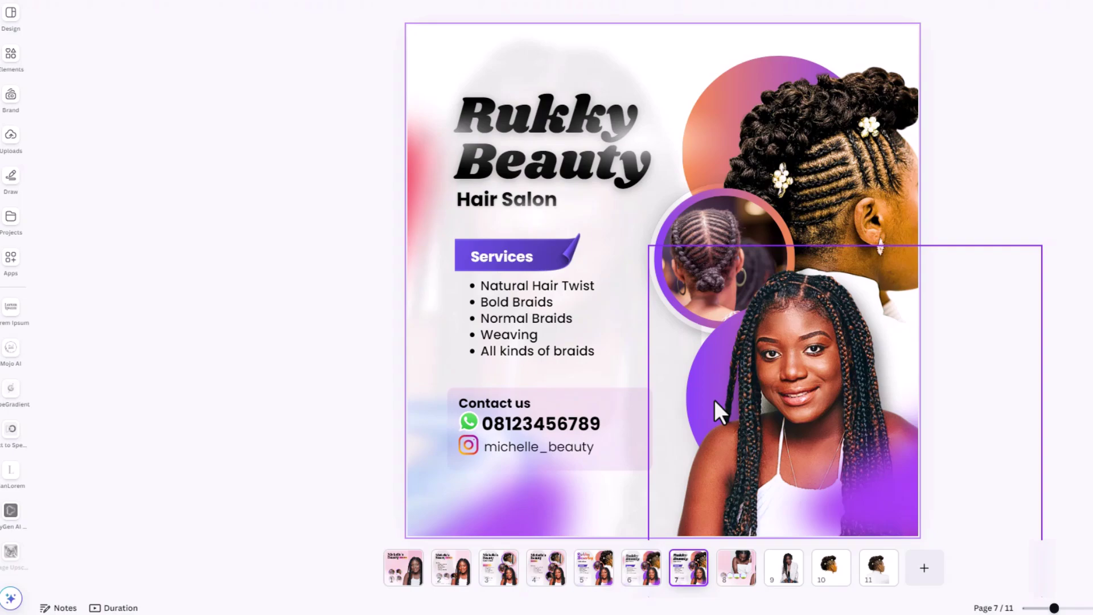
# Step: Crop the long-braided model's empty left and top margins, and move the photo right to uncover the lower circle
pyautogui.hotkey('alt', 'Tab')
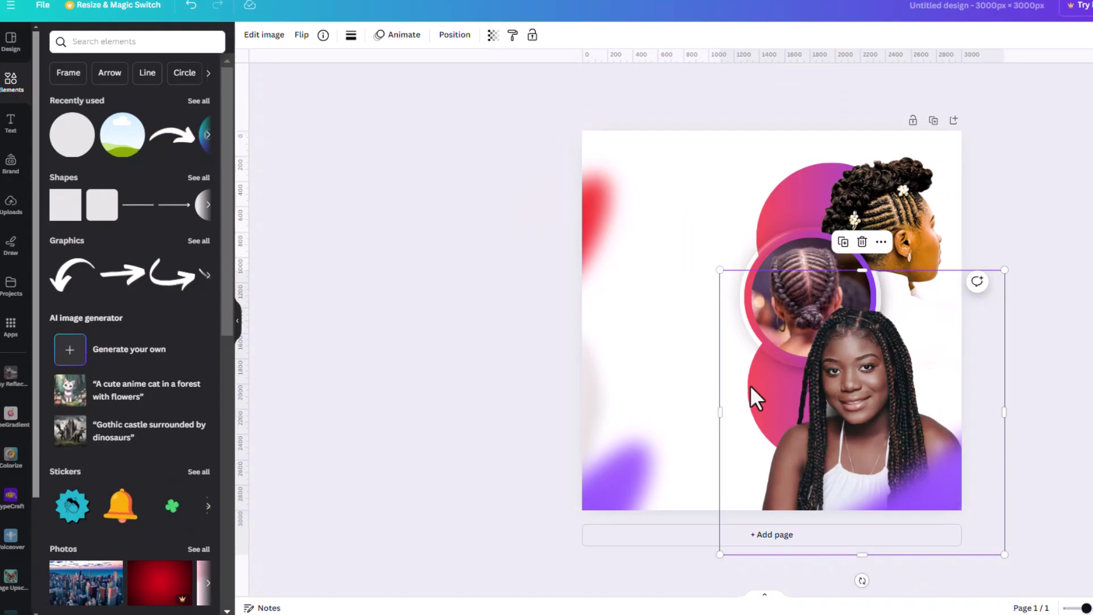
pyautogui.moveTo(721, 411); pyautogui.dragTo(755, 414)
pyautogui.moveTo(887, 284); pyautogui.dragTo(762, 409)
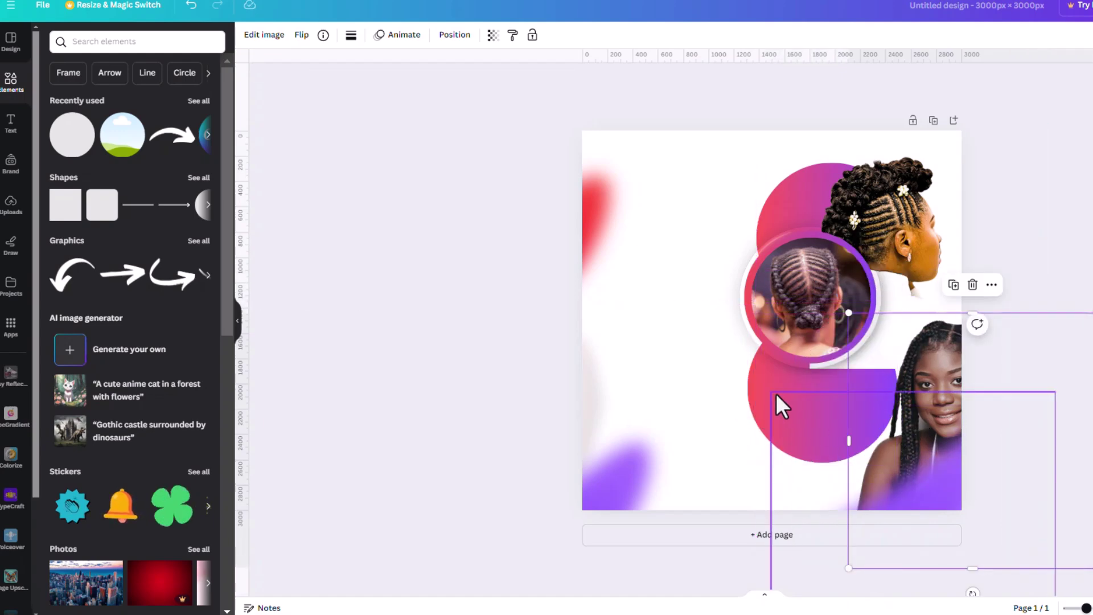
# Step: Reverse the lower circle's gradient to run purple to red, and move the long-braided model back over it
pyautogui.click(769, 372)
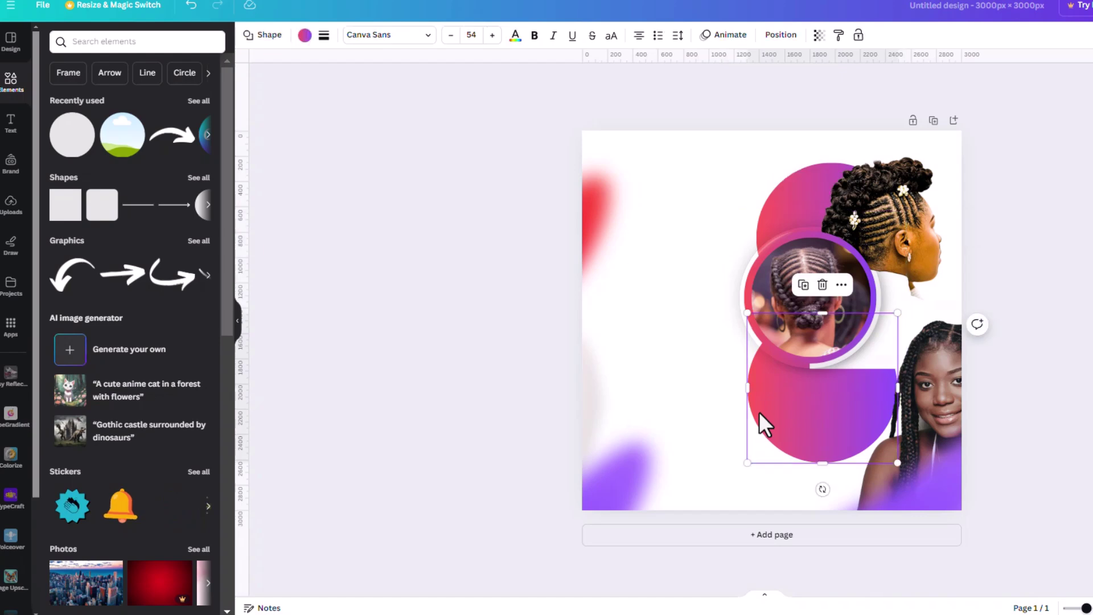
pyautogui.click(306, 37)
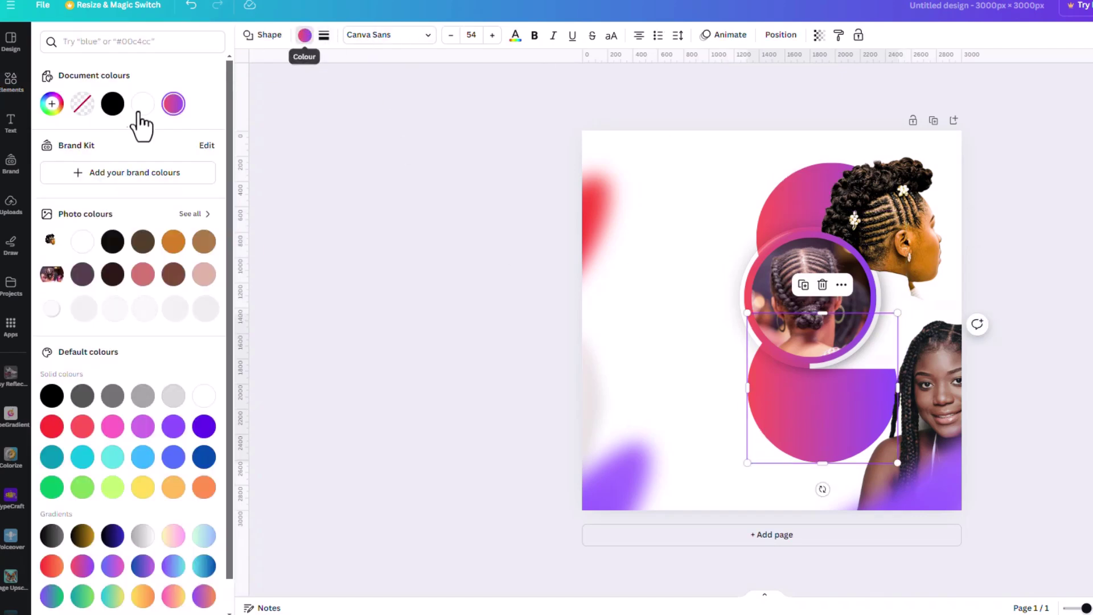
pyautogui.click(51, 103)
pyautogui.moveTo(88, 196); pyautogui.dragTo(52, 188)
pyautogui.click(937, 431)
pyautogui.moveTo(943, 402); pyautogui.dragTo(856, 369)
# Step: Fill the upper circle with the pink-to-orange gradient and reposition it behind the side-profile model and ringed photo
pyautogui.click(819, 217)
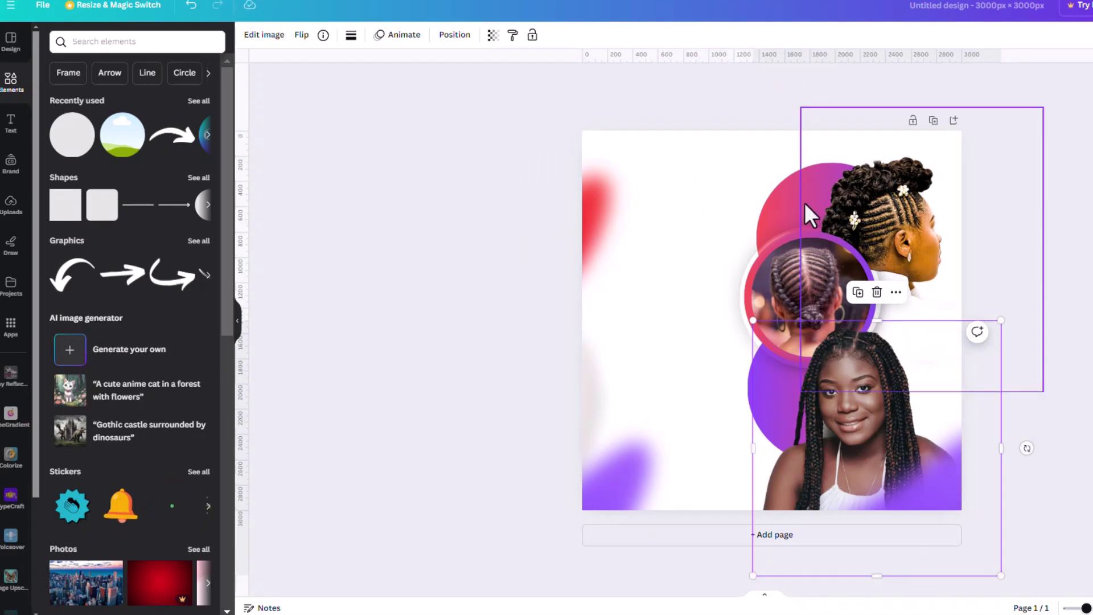
pyautogui.moveTo(791, 189); pyautogui.dragTo(770, 151)
pyautogui.click(304, 35)
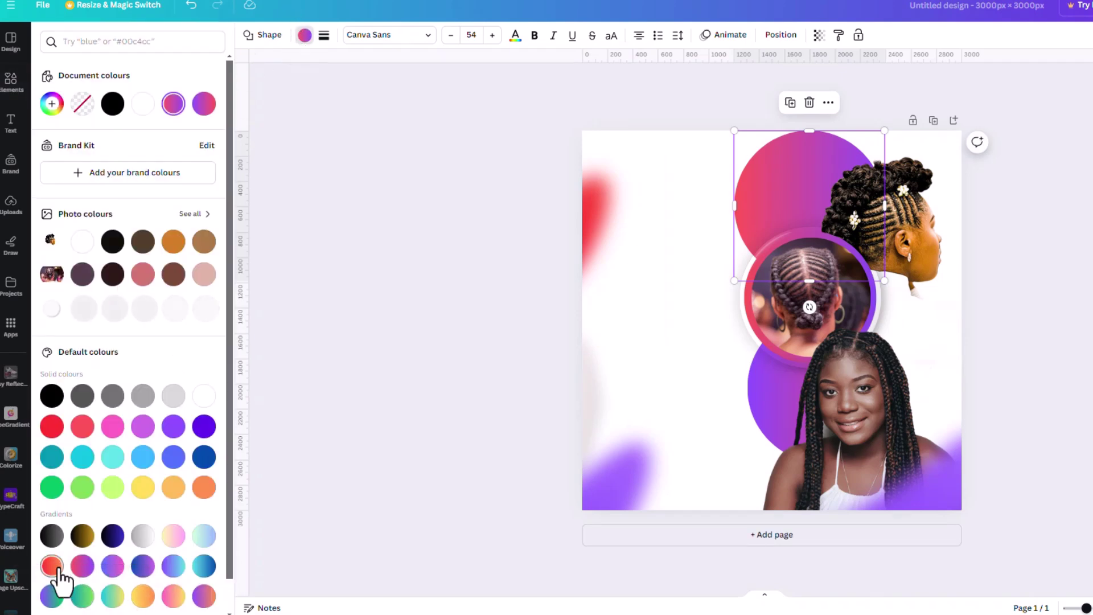
pyautogui.click(82, 565)
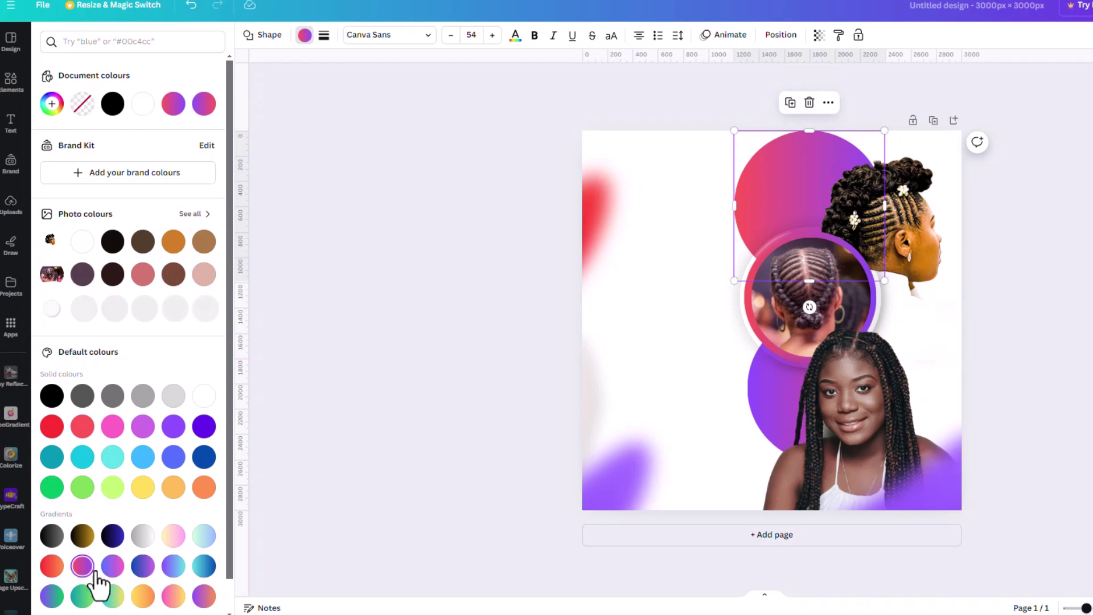
pyautogui.click(173, 596)
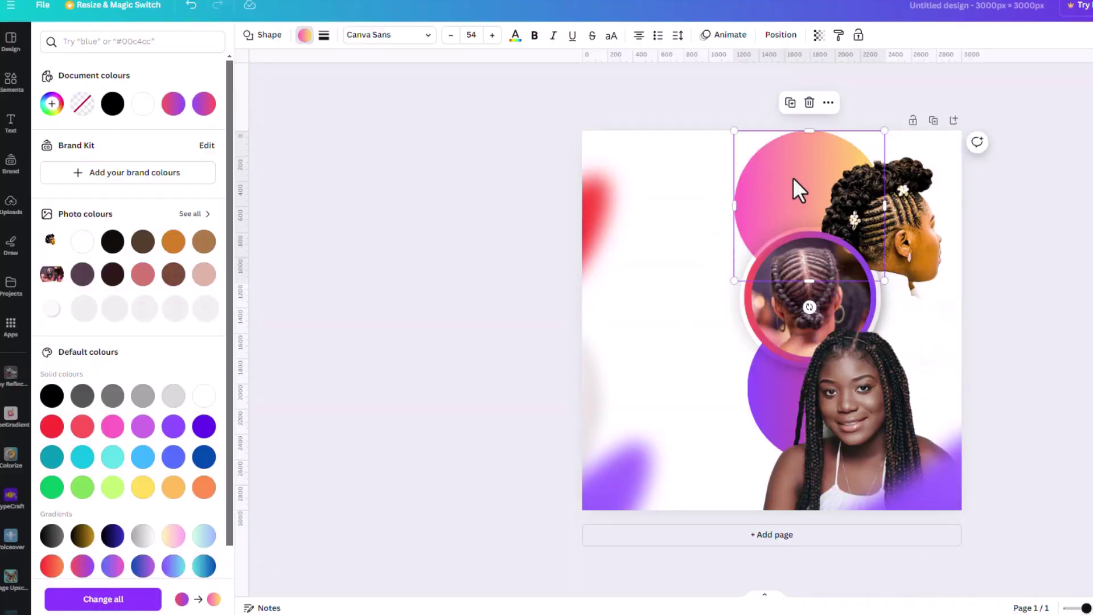
pyautogui.moveTo(794, 178); pyautogui.dragTo(807, 194)
# Step: Nudge the long-braided model slightly upward so her head rises closer to the ringed photo
pyautogui.moveTo(868, 436); pyautogui.dragTo(870, 406)
pyautogui.moveTo(863, 359)
pyautogui.mouseDown()
pyautogui.moveTo(869, 327)
pyautogui.moveTo(860, 349)
pyautogui.mouseUp()
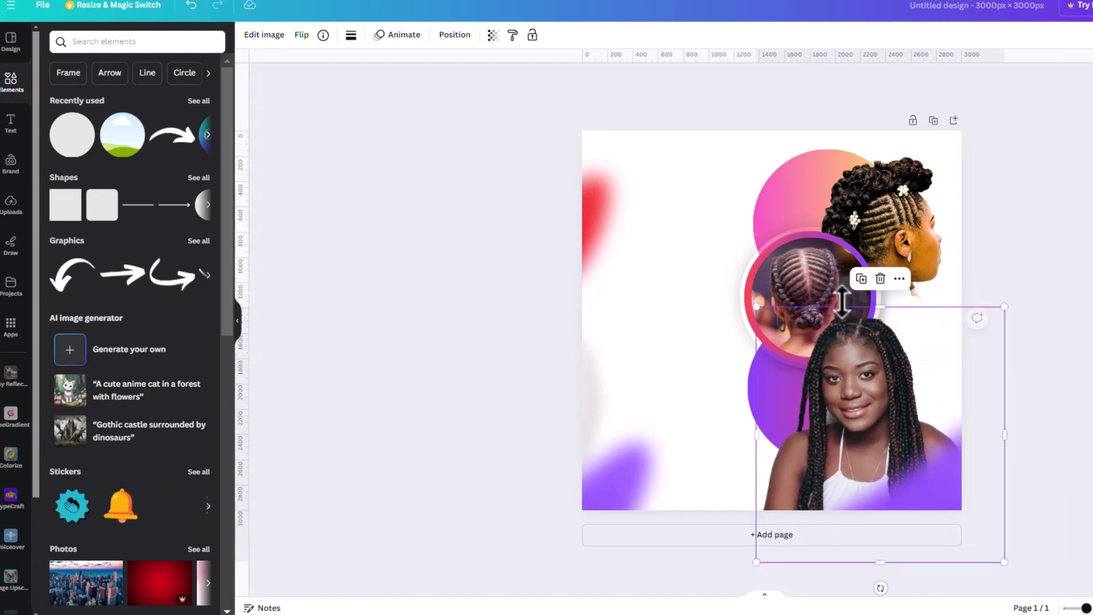
pyautogui.click(782, 275)
# Step: Enlarge the side-profile model and shift it up toward the page's top-right corner, and move the ringed photo down and left
pyautogui.click(871, 199)
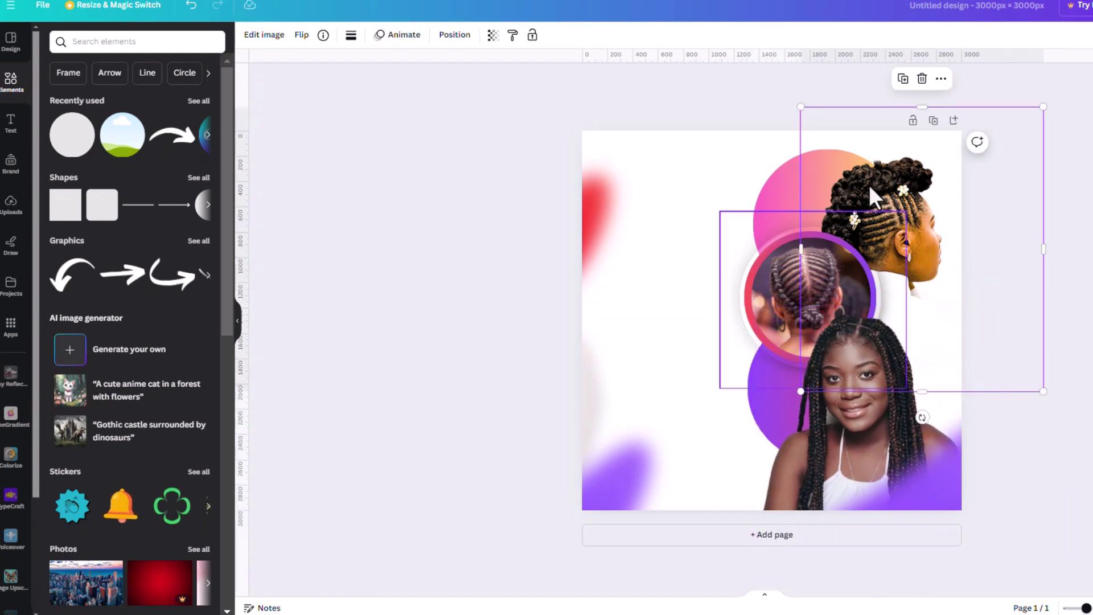
pyautogui.moveTo(799, 390); pyautogui.dragTo(763, 436)
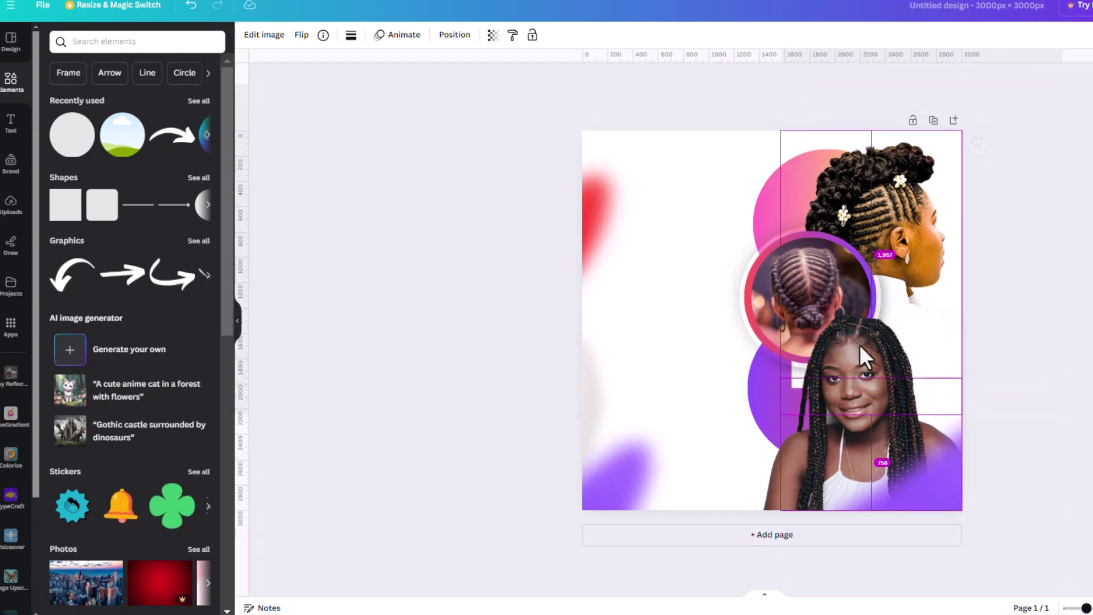
pyautogui.moveTo(903, 260)
pyautogui.mouseDown()
pyautogui.moveTo(769, 269)
pyautogui.moveTo(905, 245)
pyautogui.mouseUp()
pyautogui.click(759, 292)
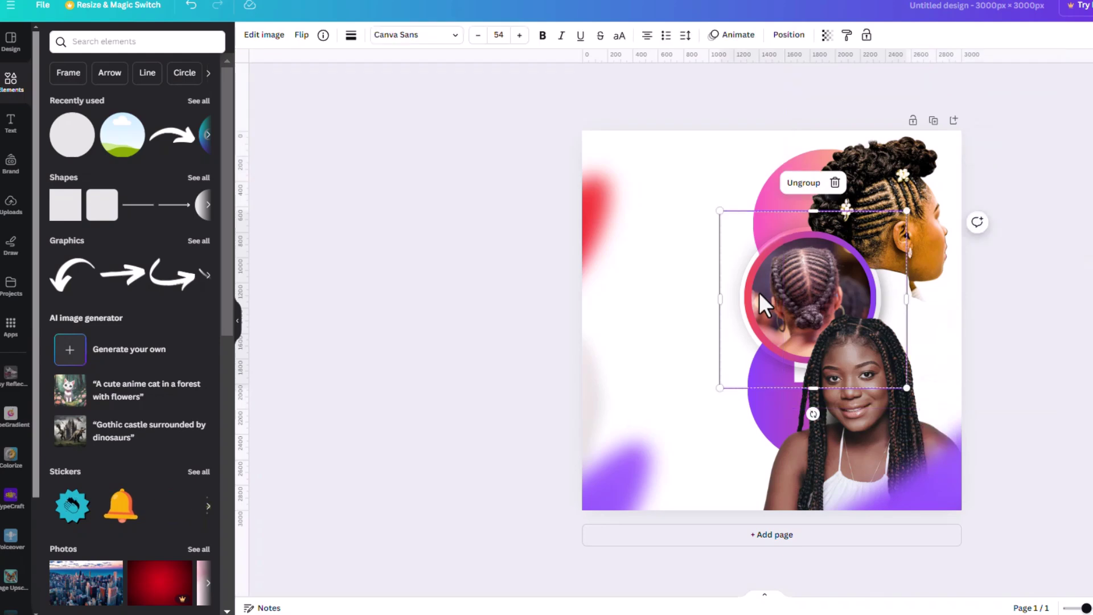
pyautogui.moveTo(755, 285); pyautogui.dragTo(744, 317)
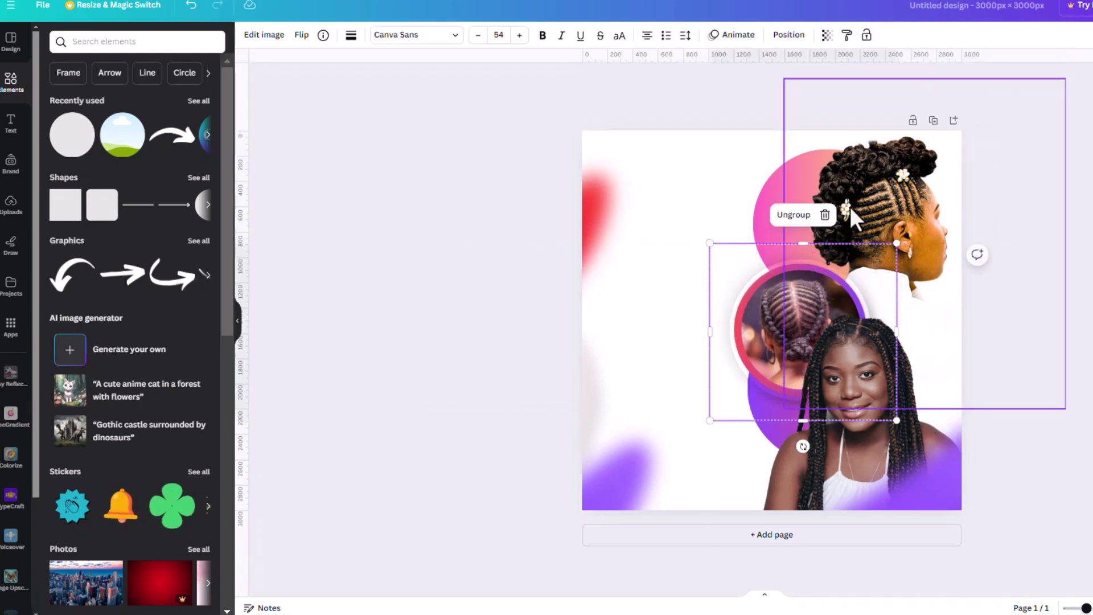
# Step: Move the side-profile model slightly down at the page's upper right and clear the selection
pyautogui.click(899, 208)
pyautogui.moveTo(899, 208); pyautogui.dragTo(900, 231)
pyautogui.press('Escape')
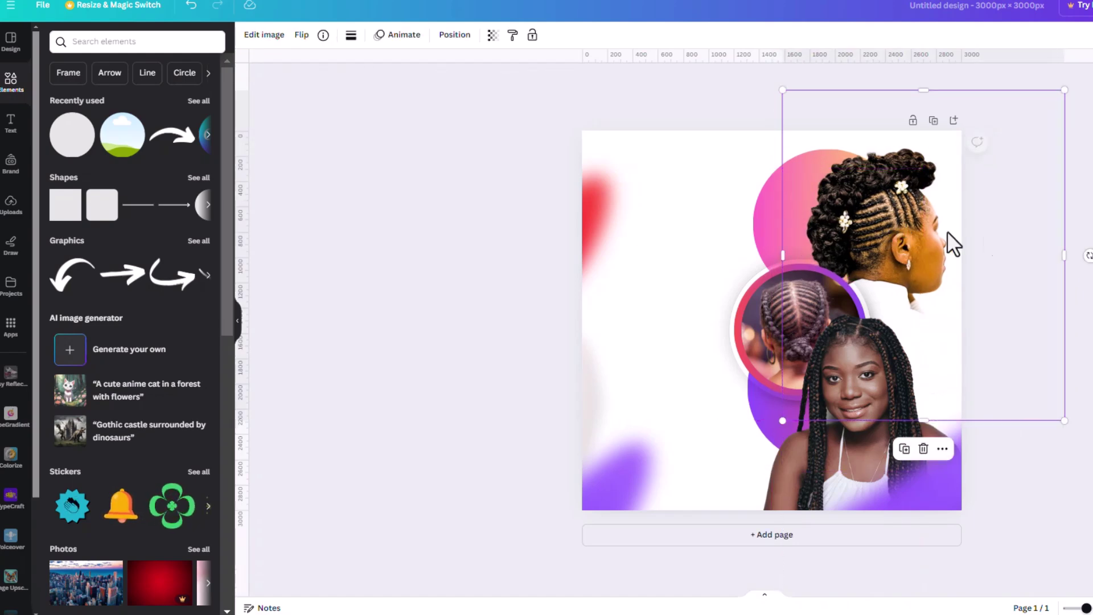
pyautogui.press('Escape')
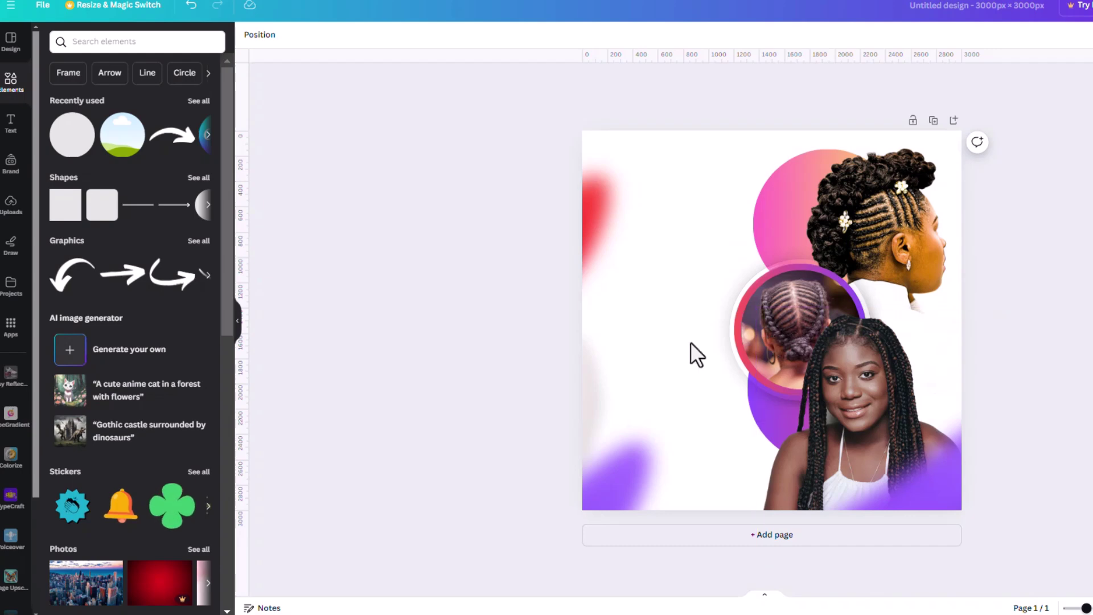
# Step: Move the faint background model right onto the page and crop the right edge of her image to the ringed photo
pyautogui.click(590, 395)
pyautogui.moveTo(639, 393); pyautogui.dragTo(825, 417)
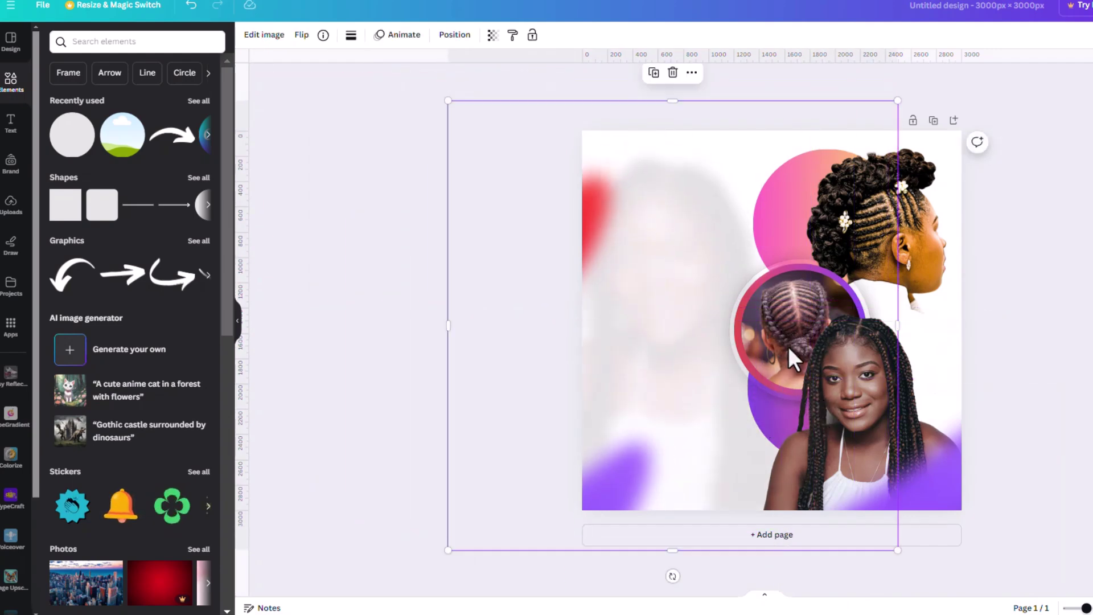
pyautogui.moveTo(896, 330); pyautogui.dragTo(791, 330)
# Step: Shrink the ringed photo and reposition it slightly up and left, lowering the side-profile model a little
pyautogui.click(824, 306)
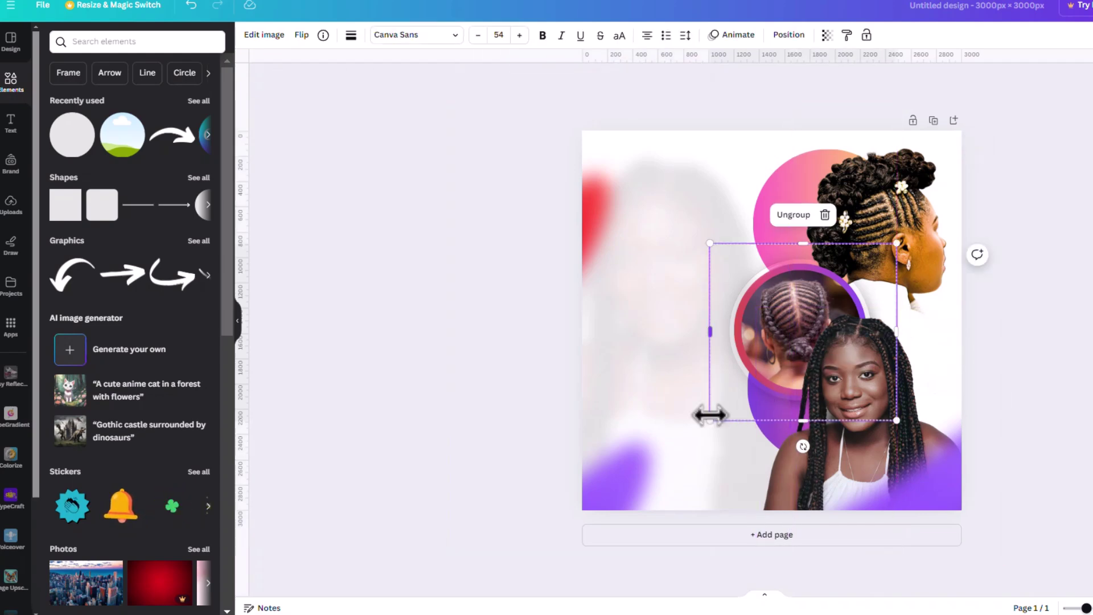
pyautogui.moveTo(711, 420); pyautogui.dragTo(729, 393)
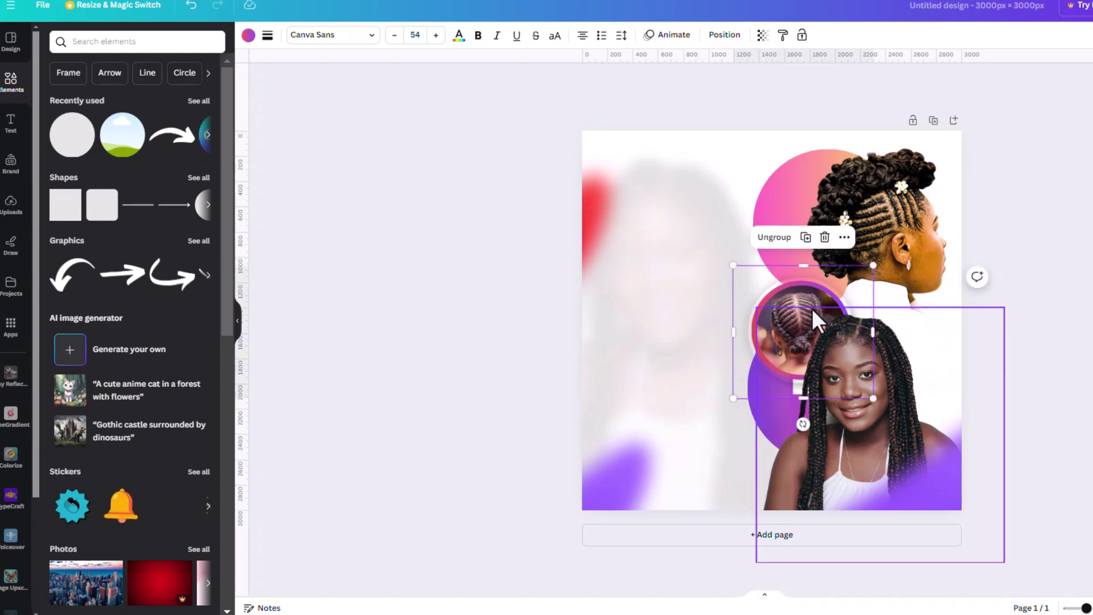
pyautogui.click(812, 309)
pyautogui.moveTo(807, 292); pyautogui.dragTo(794, 279)
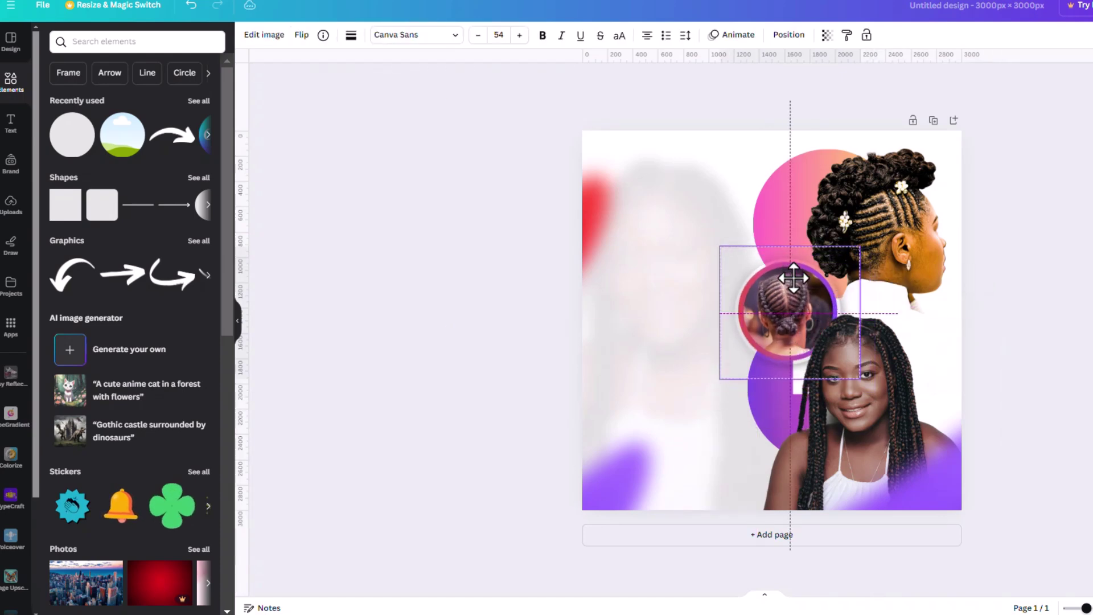
pyautogui.moveTo(943, 226); pyautogui.dragTo(939, 234)
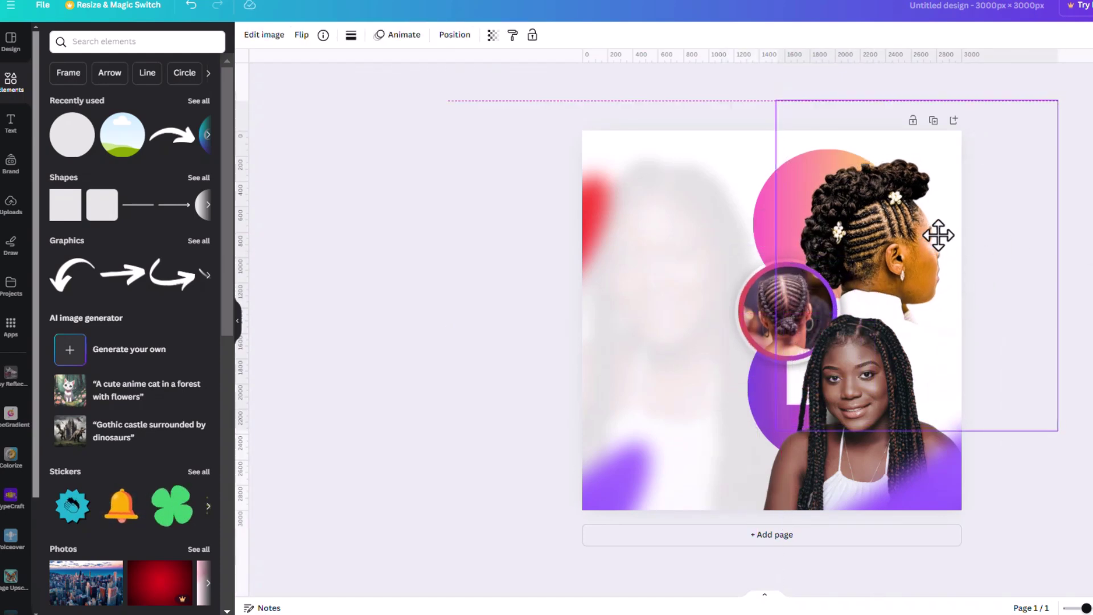
pyautogui.click(753, 305)
pyautogui.moveTo(806, 296)
pyautogui.mouseDown()
pyautogui.moveTo(807, 350)
pyautogui.moveTo(806, 305)
pyautogui.mouseUp()
# Step: Enlarge the side-profile model and position her so her face reaches the page's right edge
pyautogui.click(896, 231)
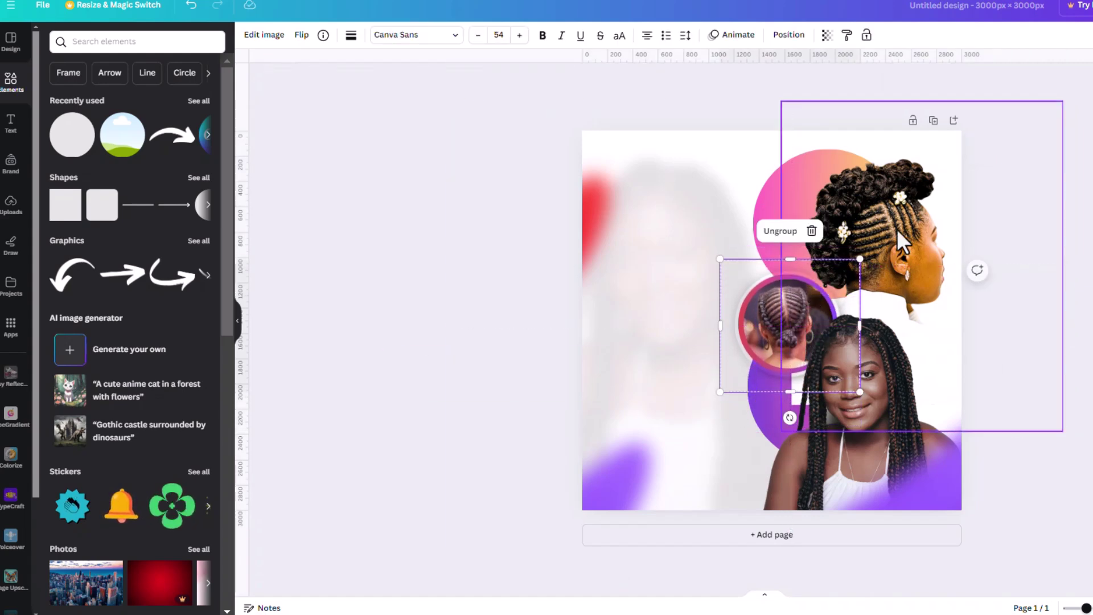
pyautogui.moveTo(905, 215); pyautogui.dragTo(920, 204)
pyautogui.moveTo(1065, 89); pyautogui.dragTo(1085, 63)
pyautogui.moveTo(914, 205); pyautogui.dragTo(912, 232)
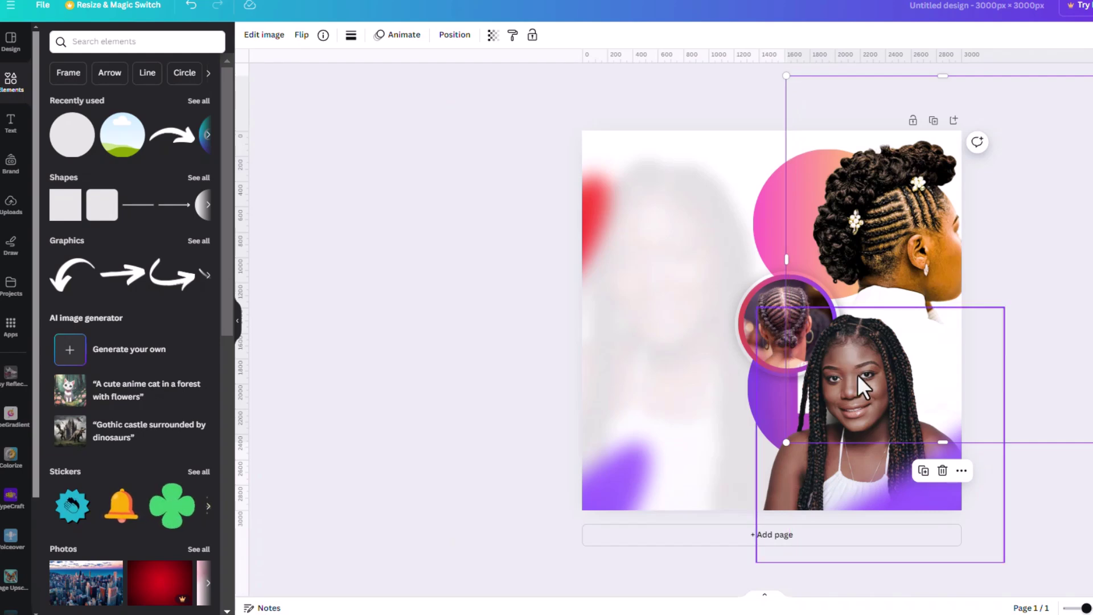
# Step: Enlarge the long-braided model slightly and reposition her in the page's lower-right corner
pyautogui.click(902, 373)
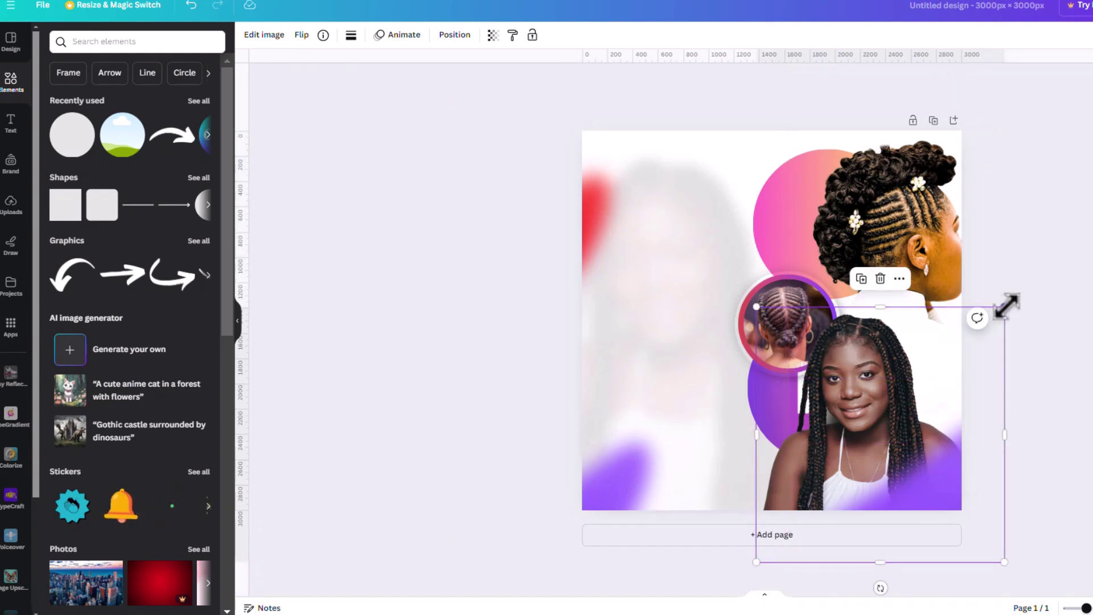
pyautogui.moveTo(1005, 307); pyautogui.dragTo(1013, 288)
pyautogui.moveTo(859, 398)
pyautogui.mouseDown()
pyautogui.moveTo(888, 369)
pyautogui.moveTo(868, 391)
pyautogui.mouseUp()
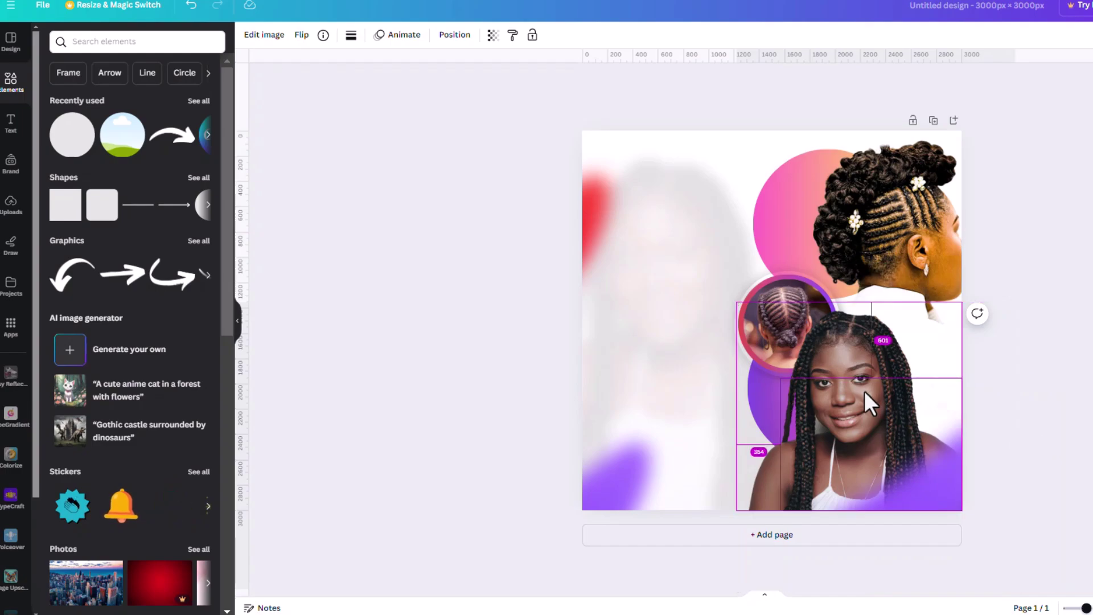
# Step: Compare the flyer's model and ringed photo arrangement with the finished Rukky Beauty reference design
pyautogui.hotkey('alt', 'Tab')
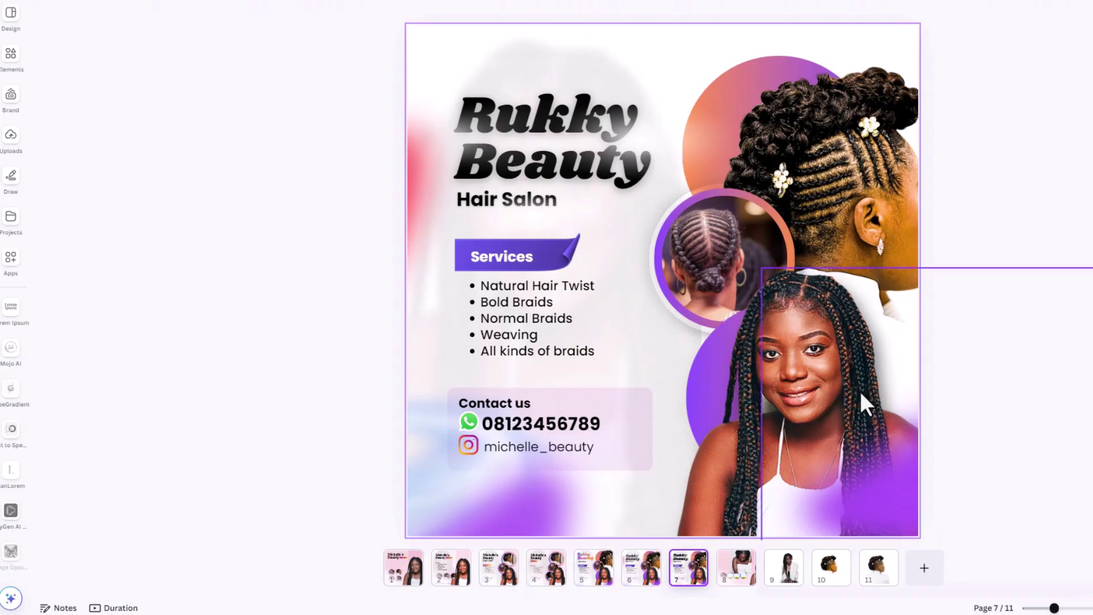
pyautogui.hotkey('alt', 'Tab')
pyautogui.click(791, 285)
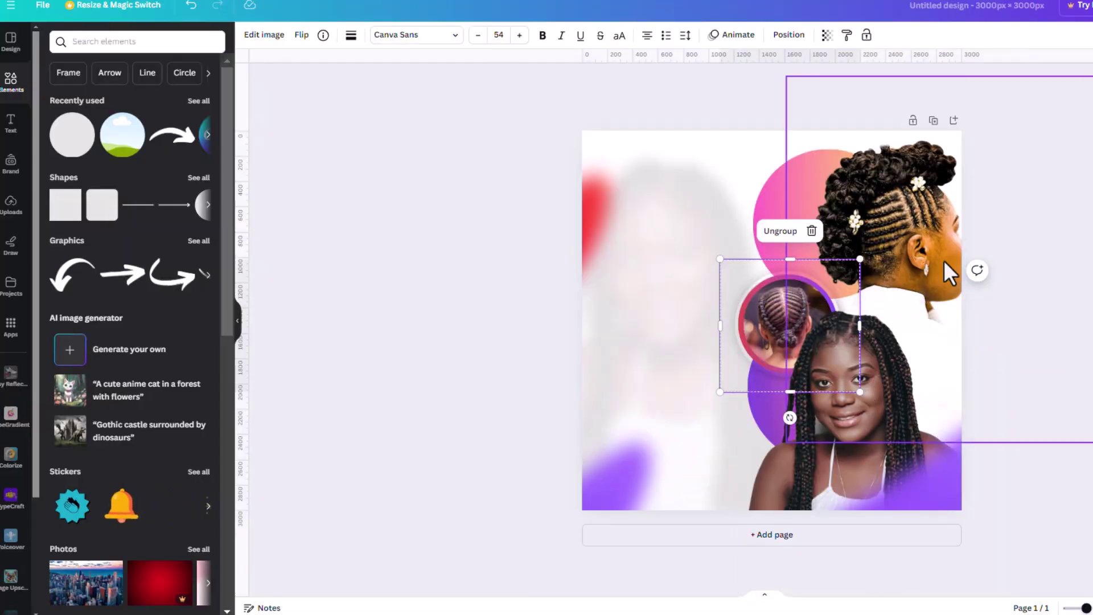
pyautogui.click(1012, 256)
pyautogui.hotkey('alt', 'Tab')
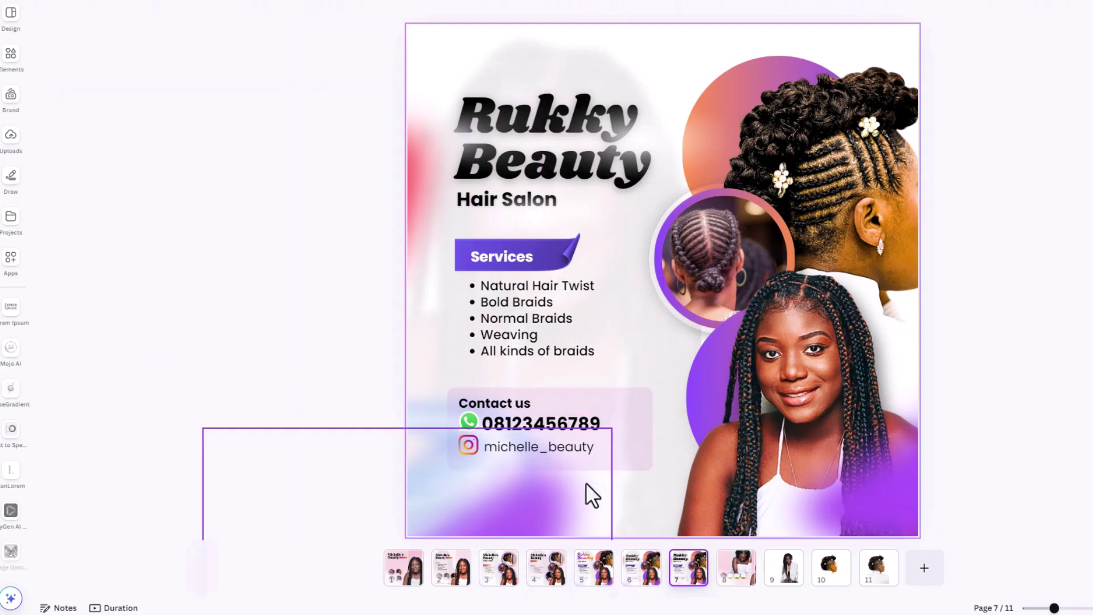
pyautogui.hotkey('alt', 'Tab')
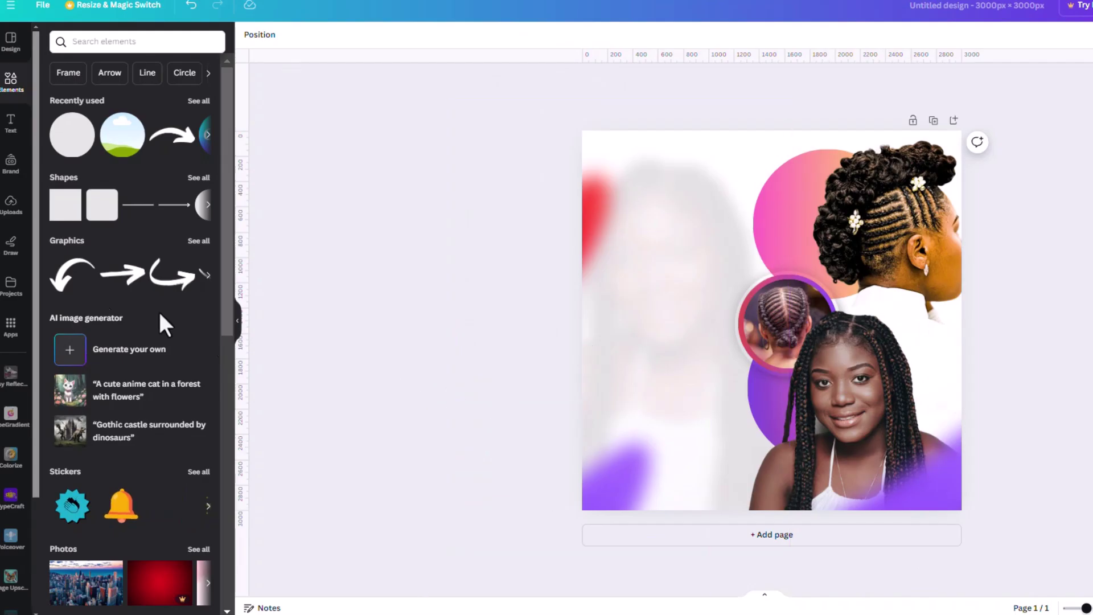
# Step: Add the uploaded blue light-swirl image and place it over the page's lower-left area
pyautogui.click(11, 206)
pyautogui.scroll(-3, 163, 403)
pyautogui.scroll(1, 140, 259)
pyautogui.scroll(1, 137, 261)
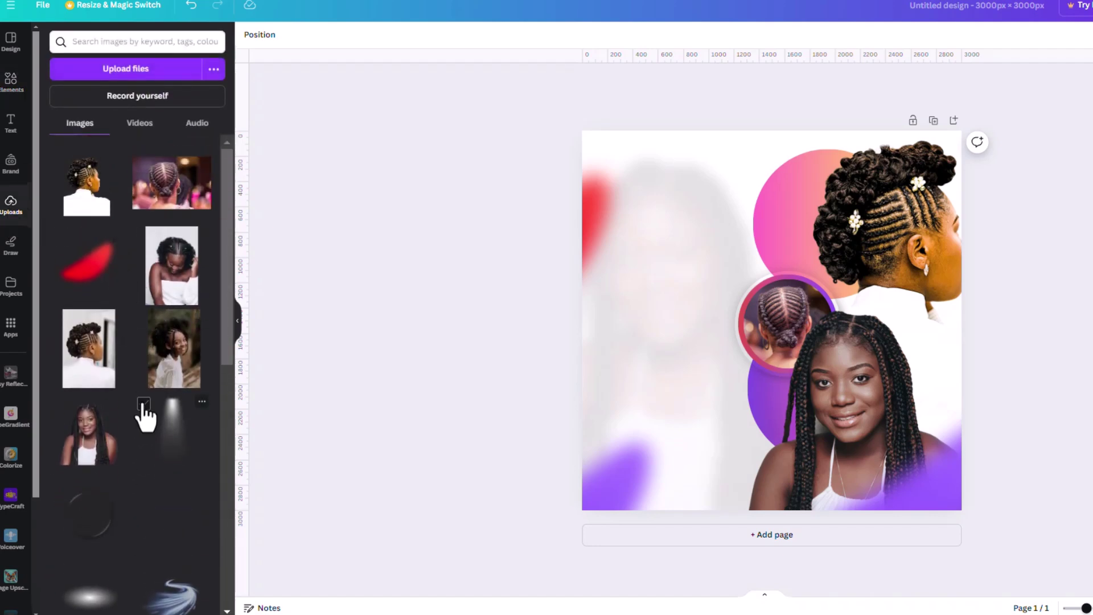
pyautogui.scroll(-3, 165, 404)
pyautogui.click(167, 430)
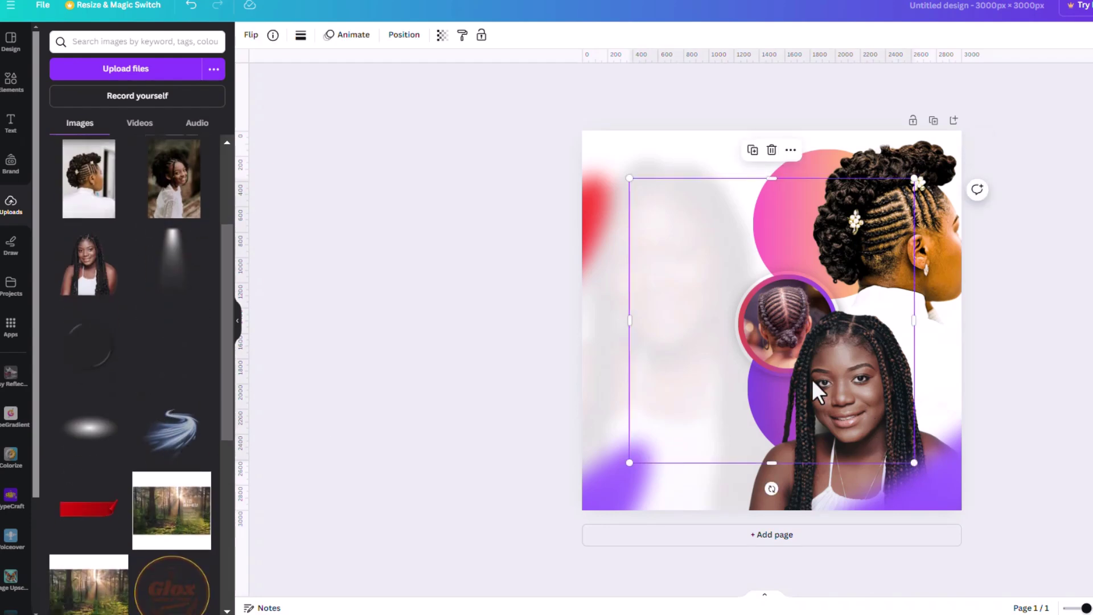
pyautogui.moveTo(768, 378); pyautogui.dragTo(626, 454)
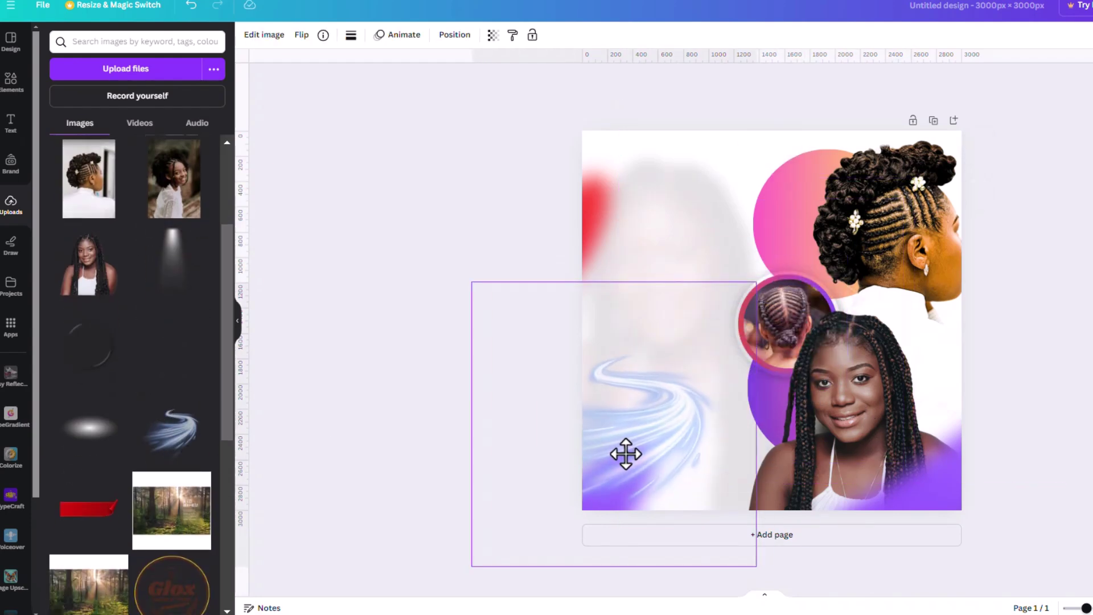
pyautogui.click(264, 35)
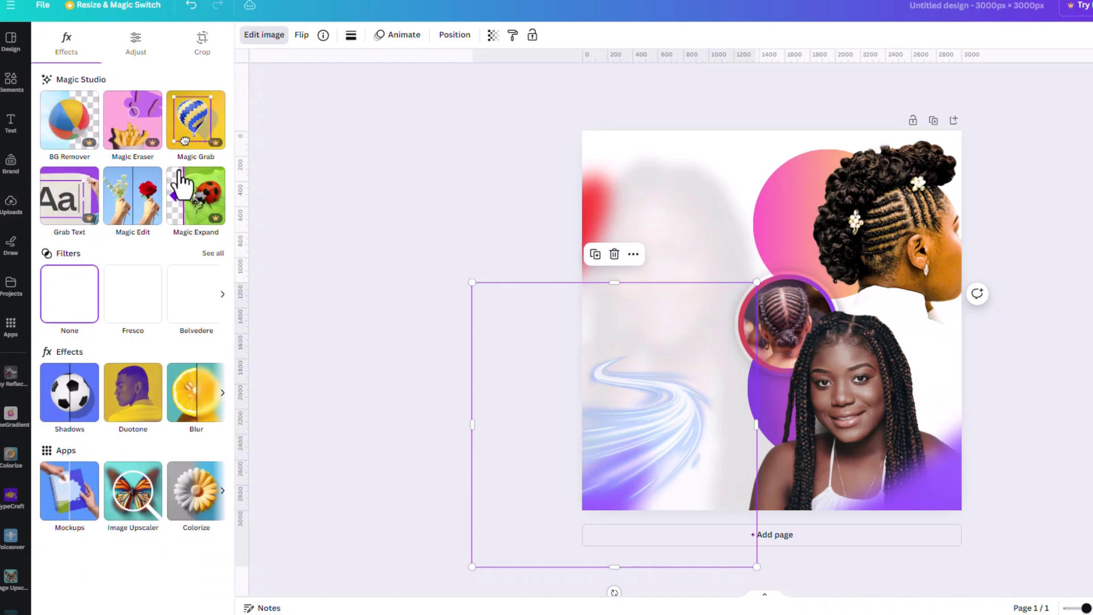
pyautogui.click(196, 399)
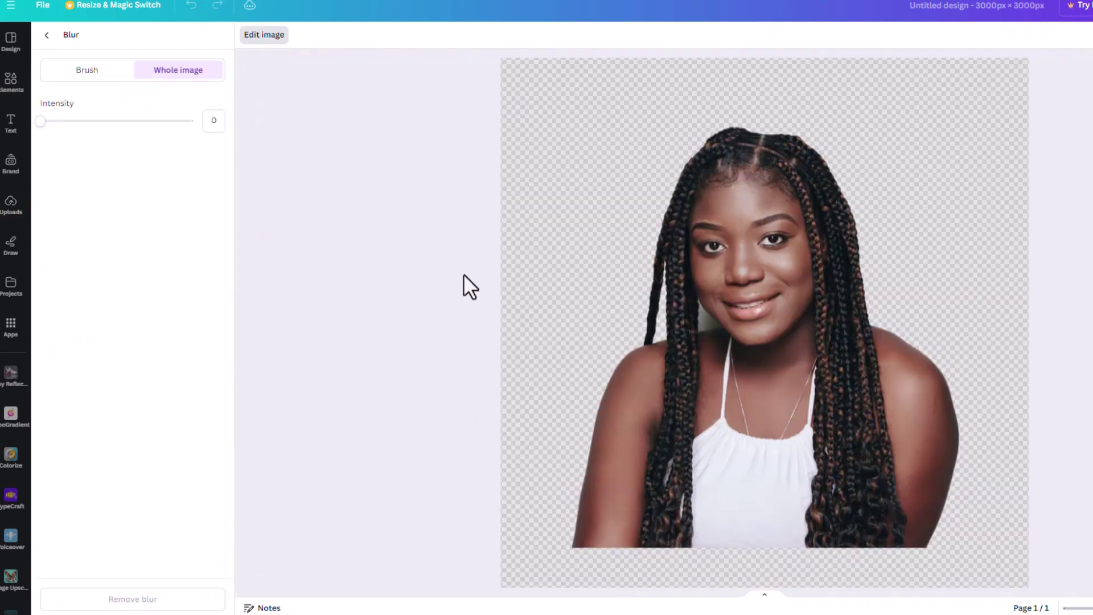
pyautogui.click(47, 36)
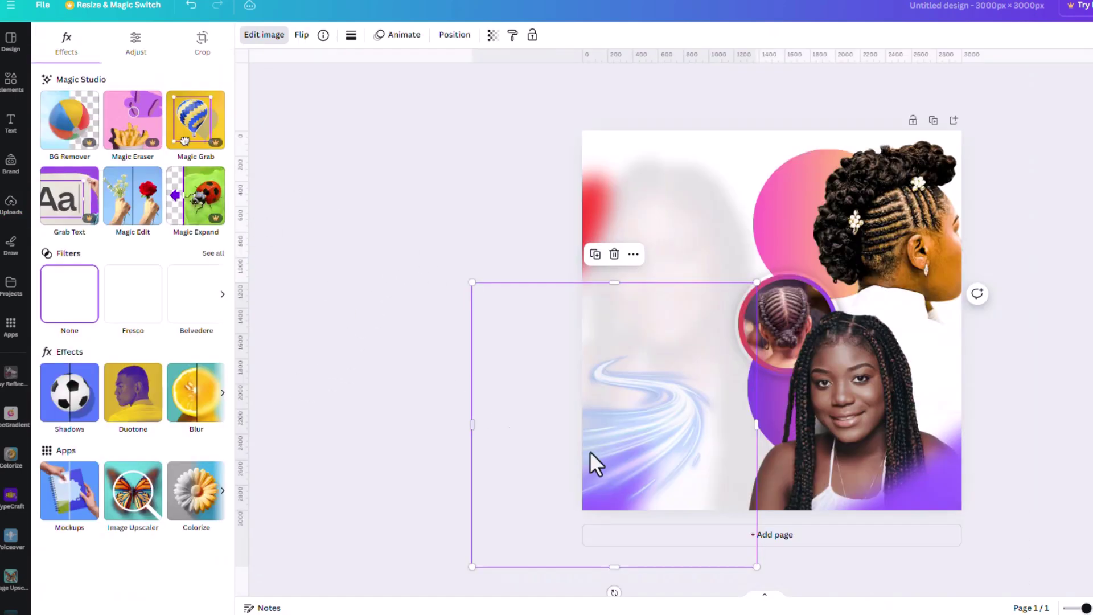
# Step: Apply a whole-image blur to the blue swirl and place it at the page's lower left
pyautogui.moveTo(631, 447); pyautogui.dragTo(607, 341)
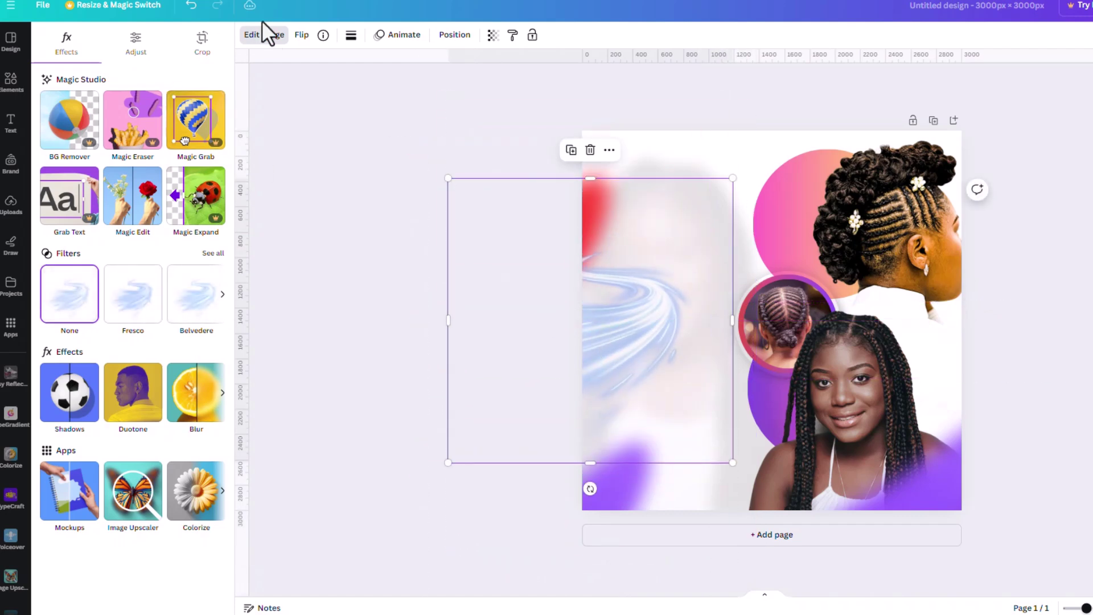
pyautogui.click(189, 401)
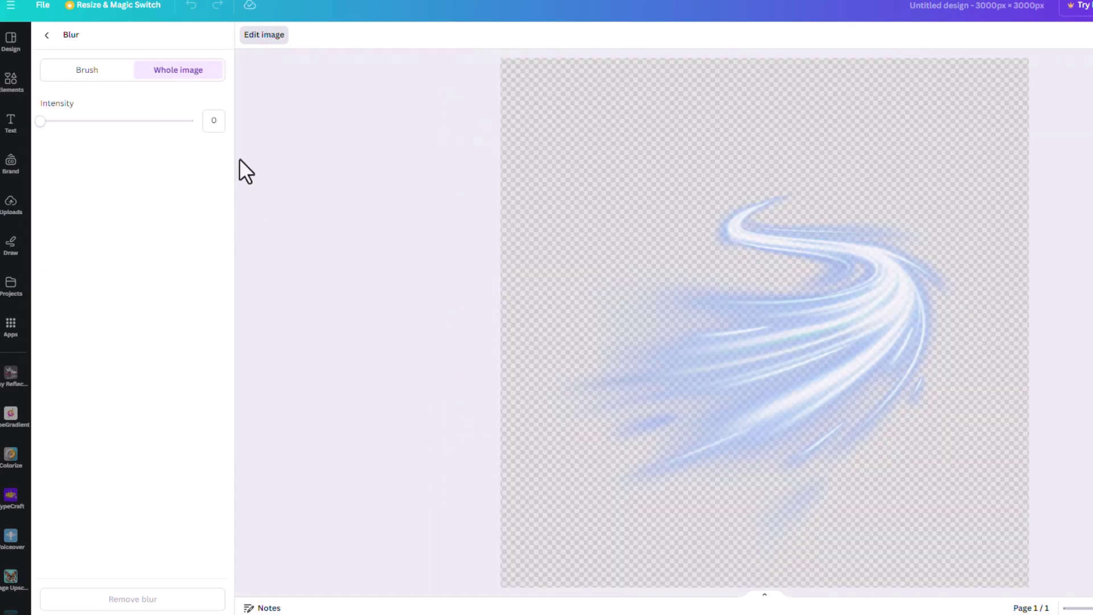
pyautogui.moveTo(78, 122); pyautogui.dragTo(135, 127)
pyautogui.click(49, 33)
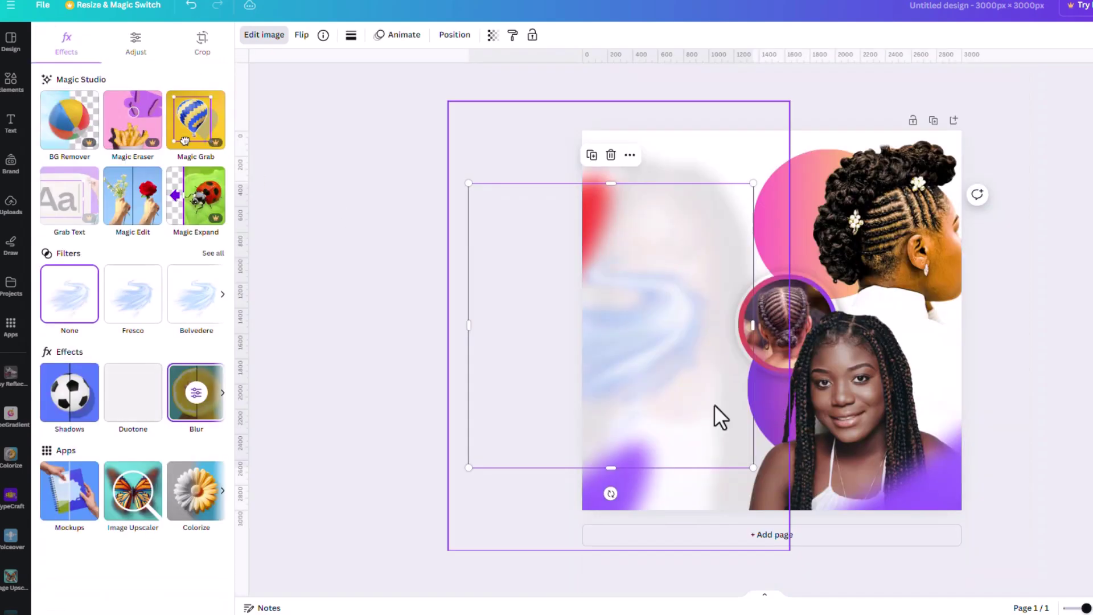
pyautogui.moveTo(642, 359); pyautogui.dragTo(669, 455)
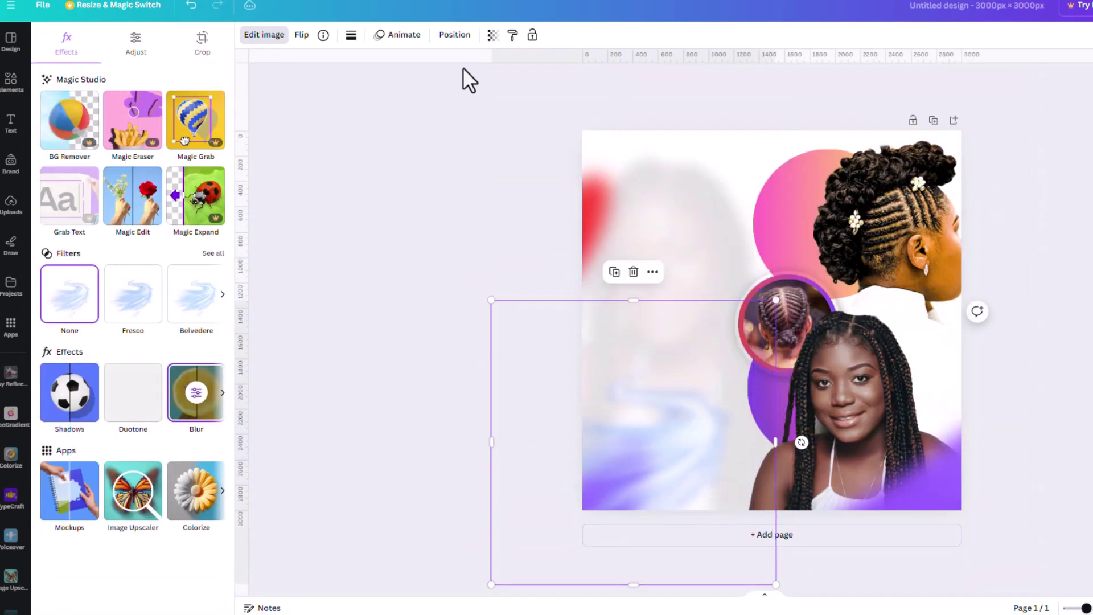
# Step: Send the blurred swirl to the bottom of the layer stack, just above the background, and nudge it slightly down
pyautogui.click(455, 35)
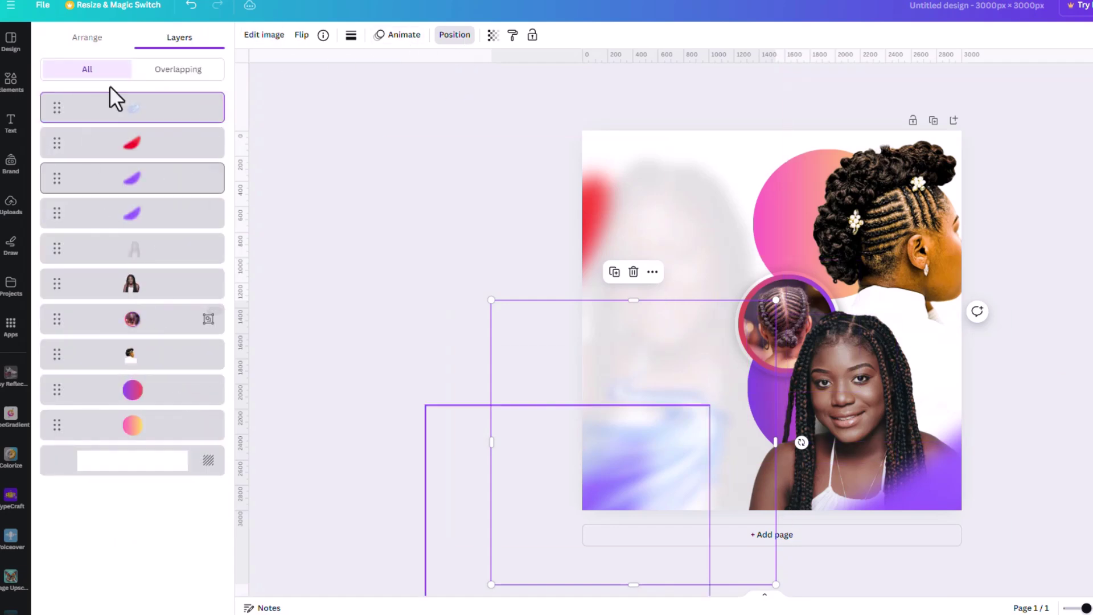
pyautogui.moveTo(176, 121); pyautogui.dragTo(195, 434)
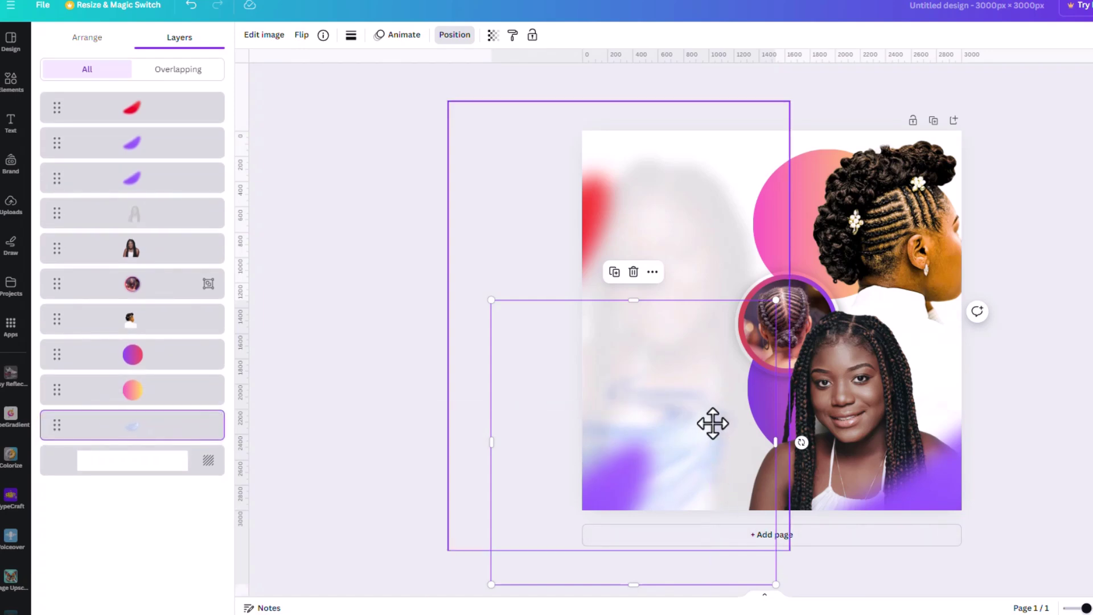
pyautogui.moveTo(713, 421); pyautogui.dragTo(709, 434)
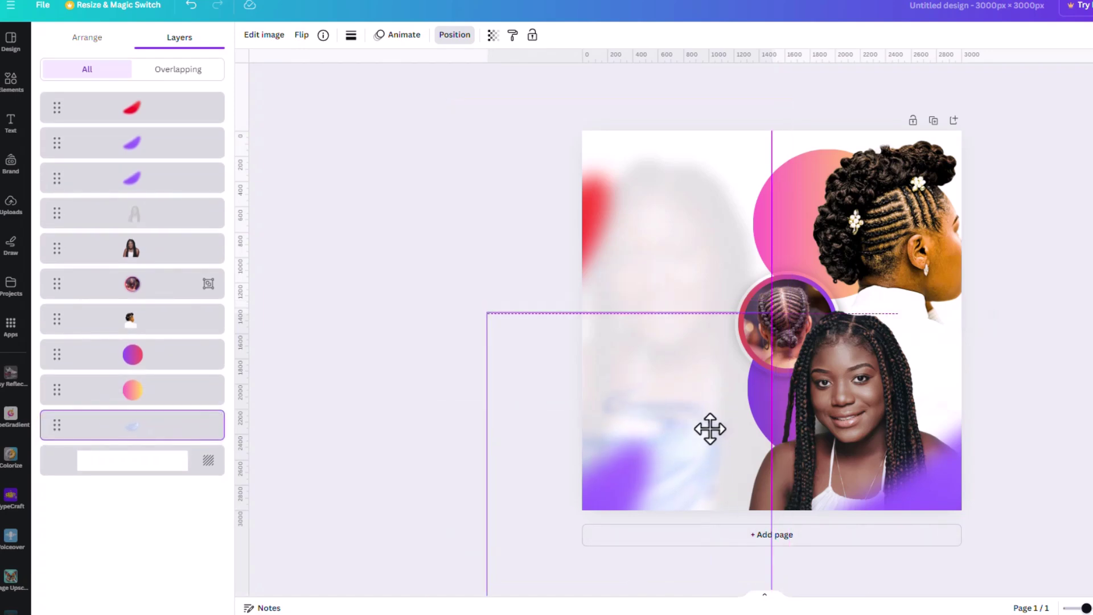
# Step: Set the blurred swirl's transparency to 78 and clear the selection
pyautogui.click(493, 35)
pyautogui.moveTo(454, 82); pyautogui.dragTo(432, 82)
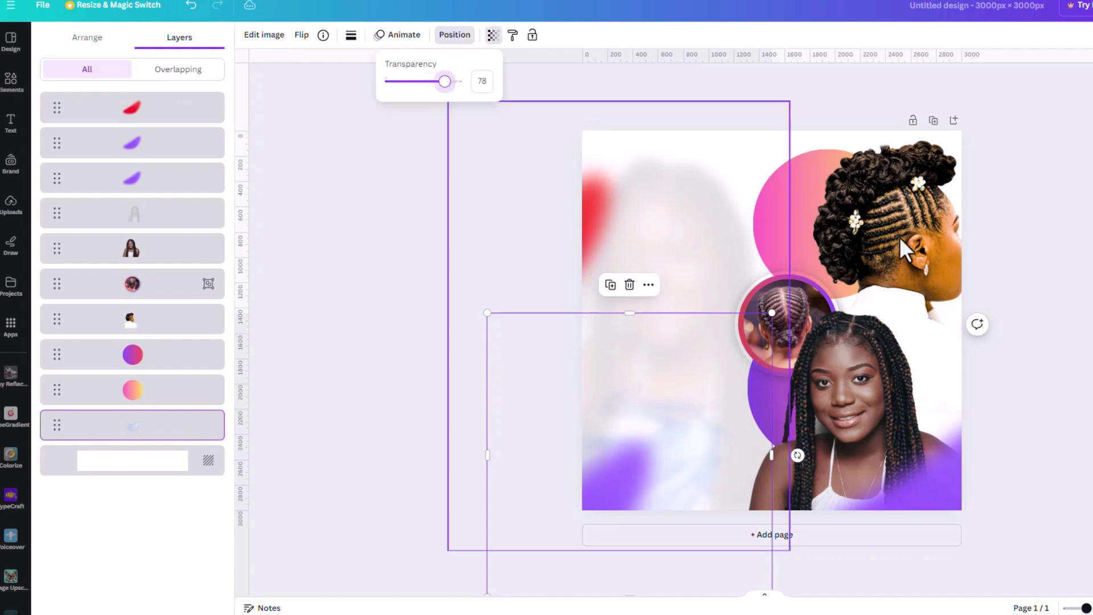
pyautogui.click(764, 208)
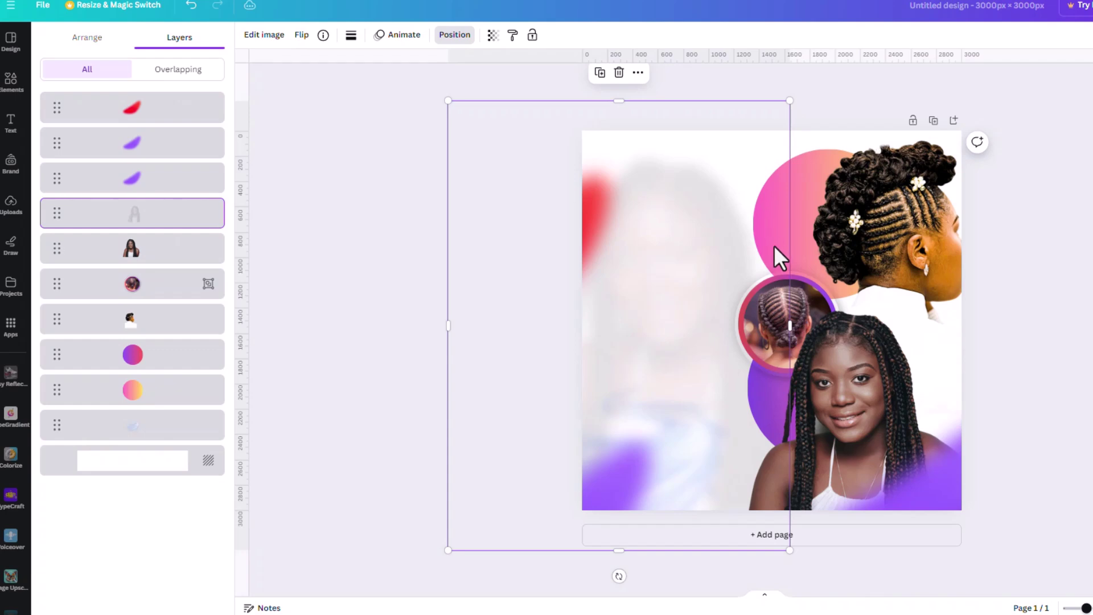
pyautogui.press('Escape')
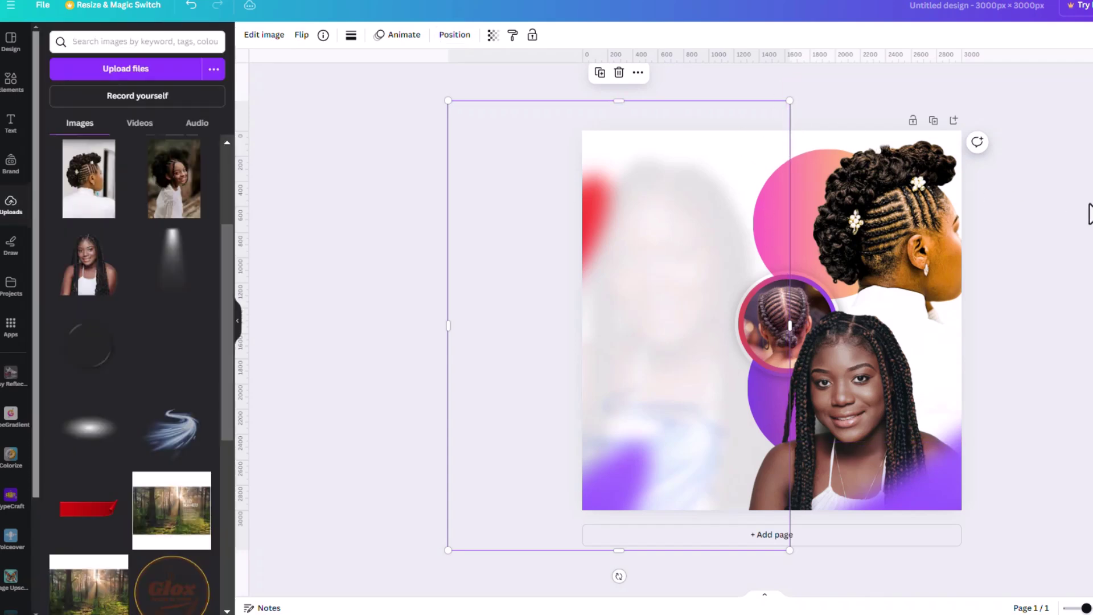
pyautogui.press('Escape')
# Step: Switch to the Notepad document, copy the "Rukky Beauty" title line, and return to the Canva flyer
pyautogui.hotkey('alt', 'Tab')
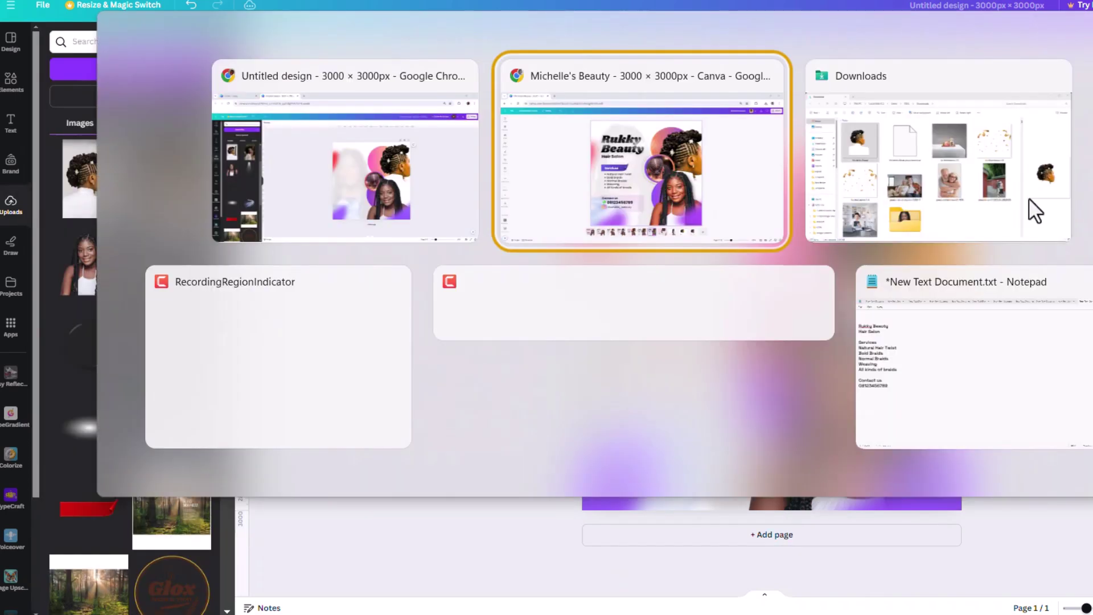
pyautogui.click(884, 372)
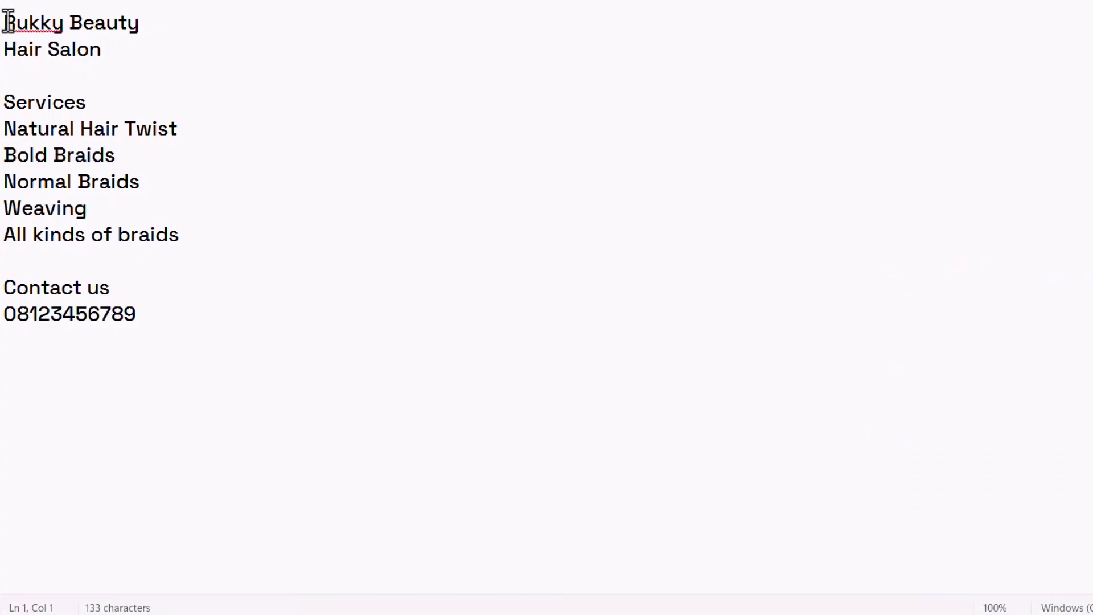
pyautogui.moveTo(9, 24); pyautogui.dragTo(152, 31)
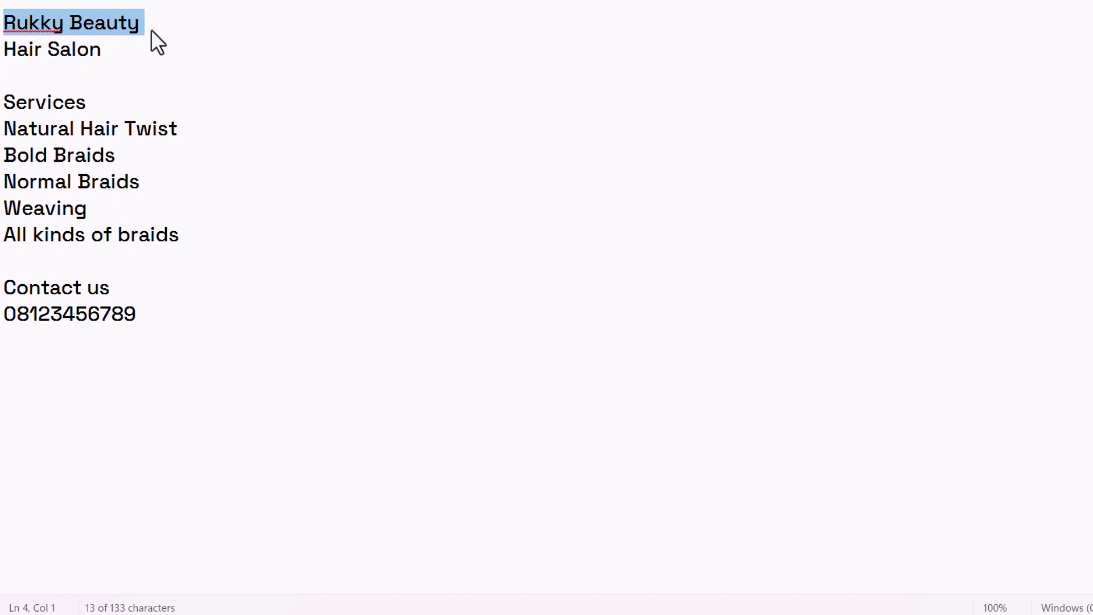
pyautogui.hotkey('alt', 'Tab')
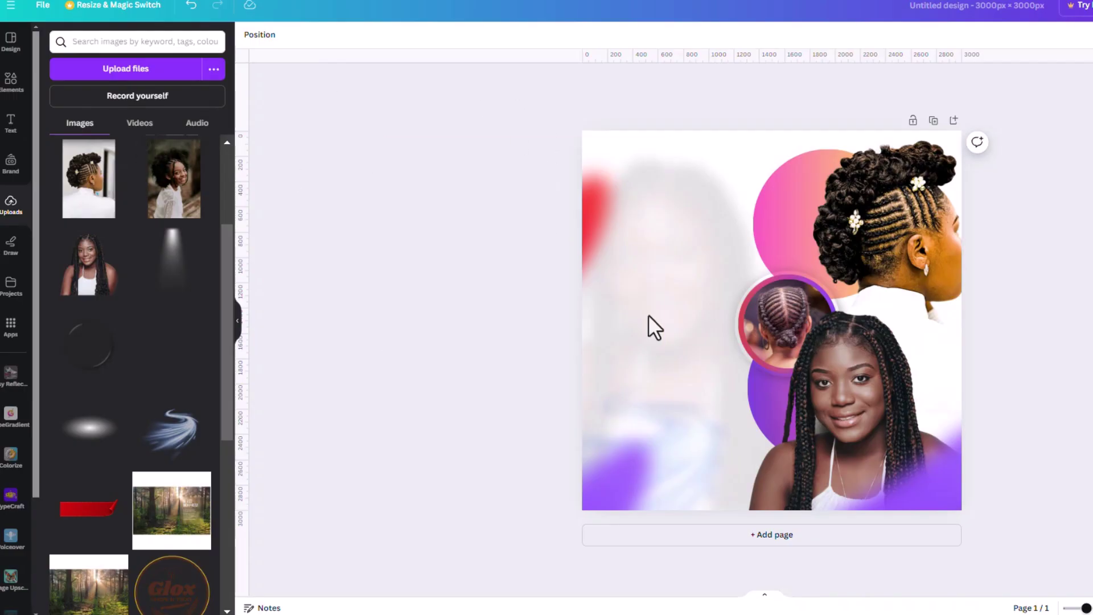
# Step: Paste the "Rukky Beauty" title onto the flyer, enlarge it to size 182 and set its font to Shrikhand
pyautogui.write('Rukky Beauty')
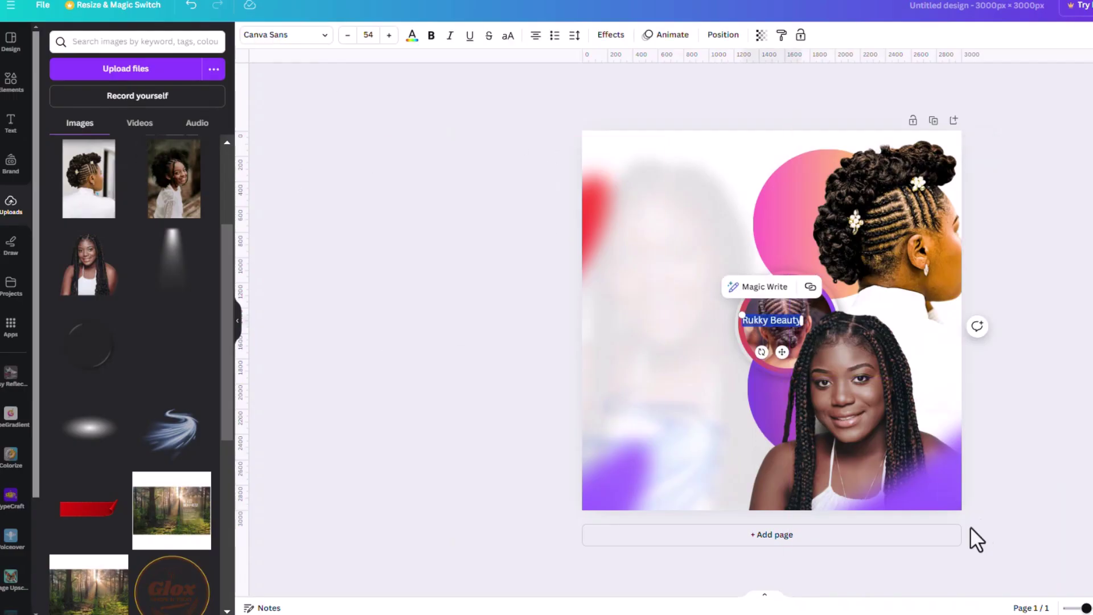
pyautogui.moveTo(739, 313); pyautogui.dragTo(610, 227)
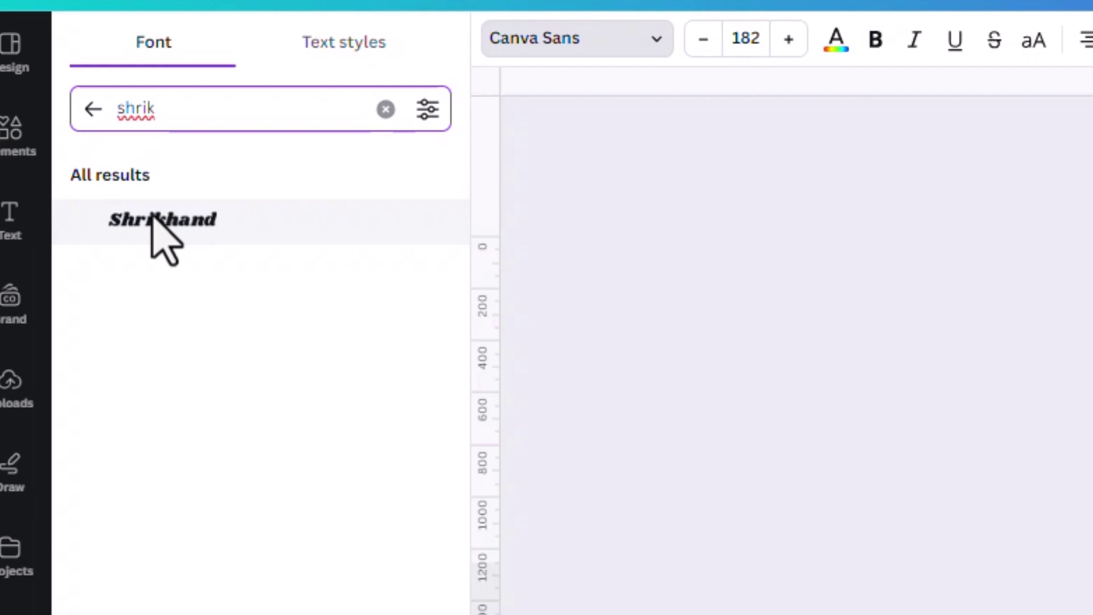
pyautogui.click(155, 225)
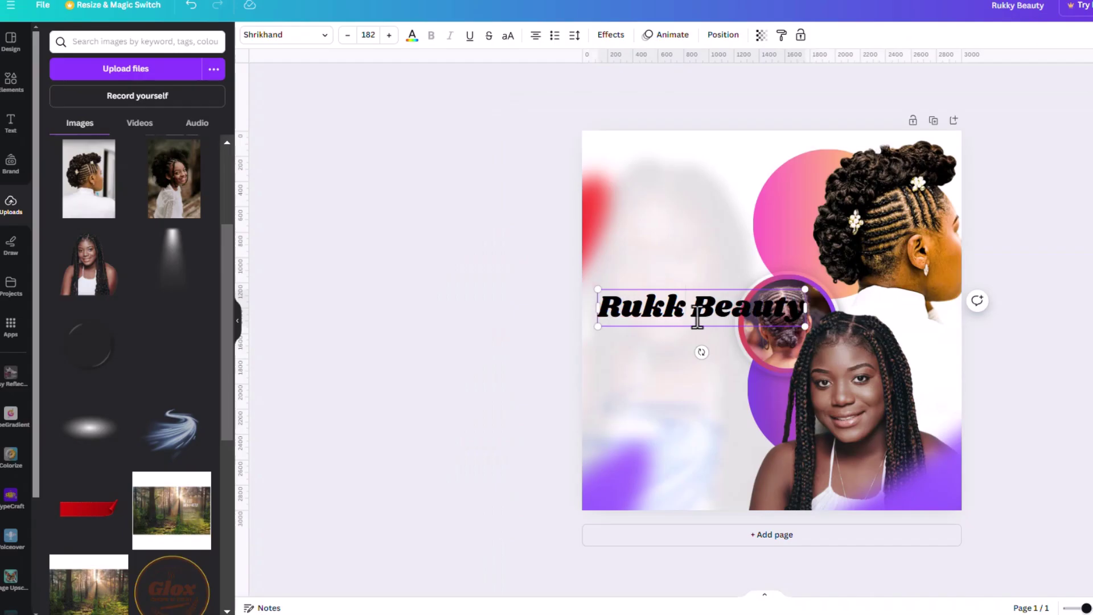
# Step: Break the title into two left-aligned lines, "Rukky" and "Beauty", without a leading space, and set the line spacing to 0.91
pyautogui.click(698, 319)
pyautogui.press('Return')
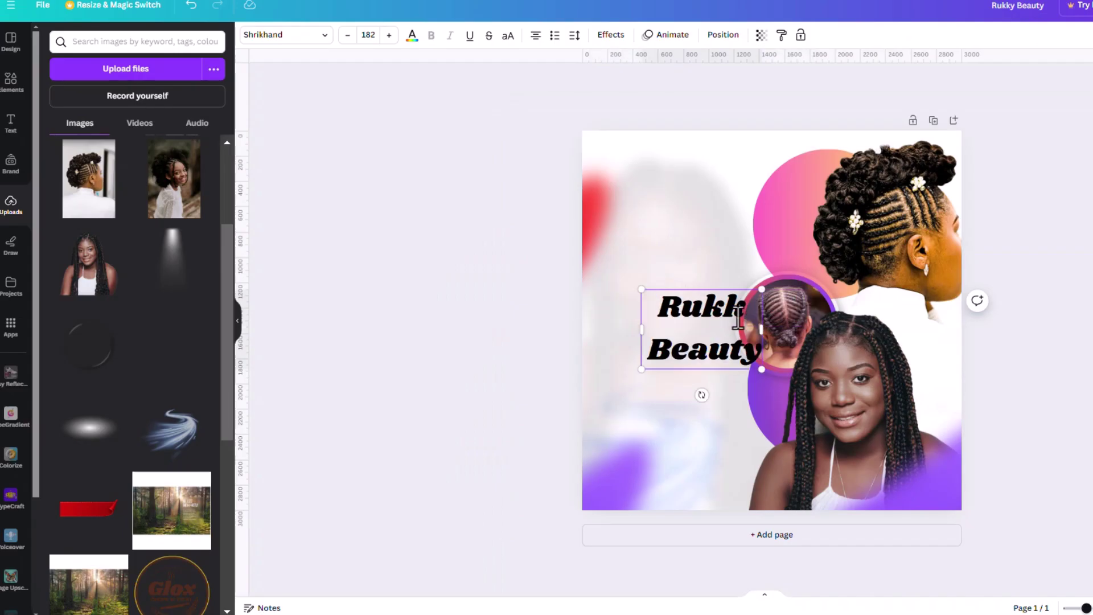
pyautogui.hotkey('ctrl', 'a')
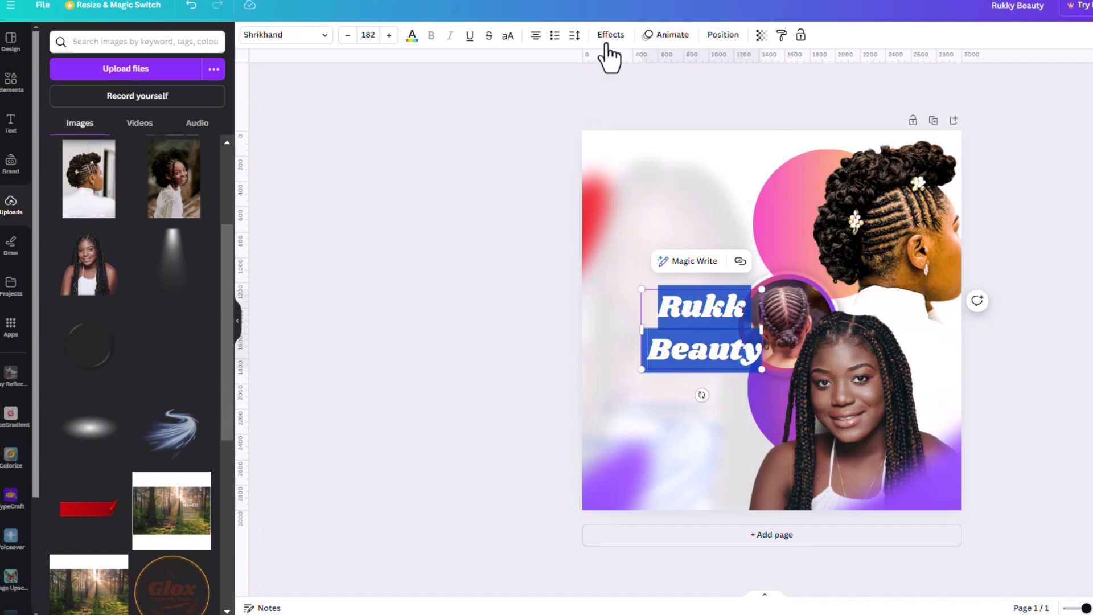
pyautogui.click(575, 36)
pyautogui.moveTo(635, 130); pyautogui.dragTo(597, 129)
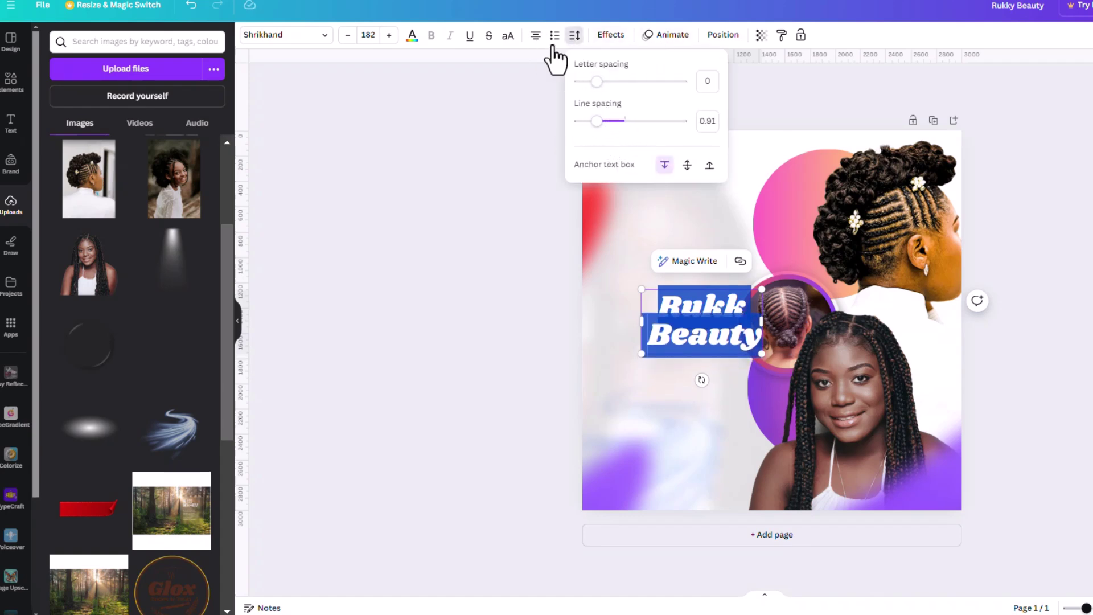
pyautogui.click(535, 36)
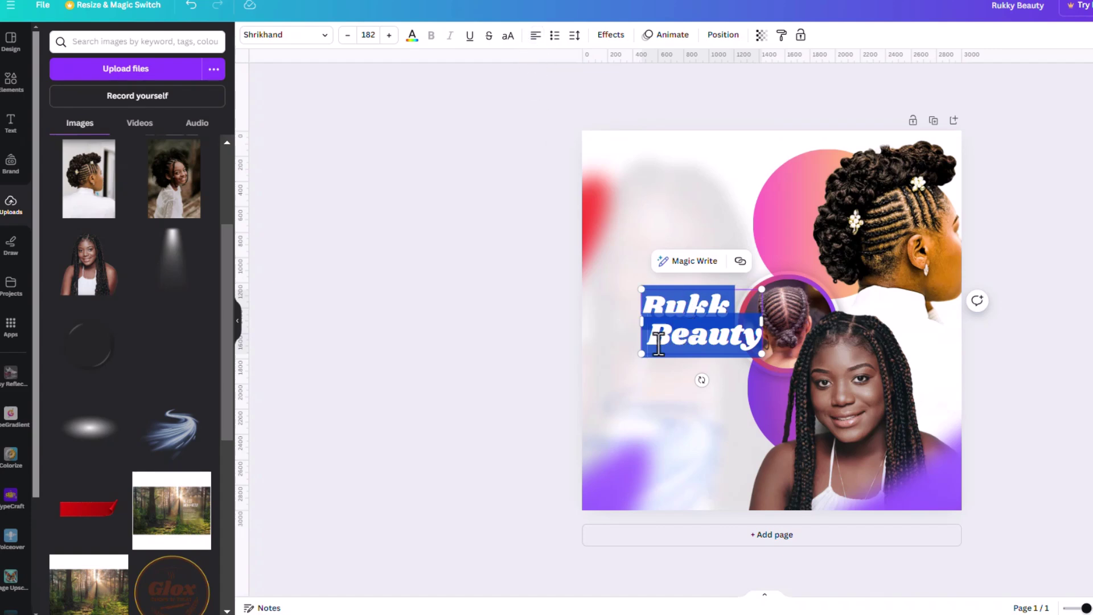
pyautogui.click(651, 336)
pyautogui.press('BackSpace')
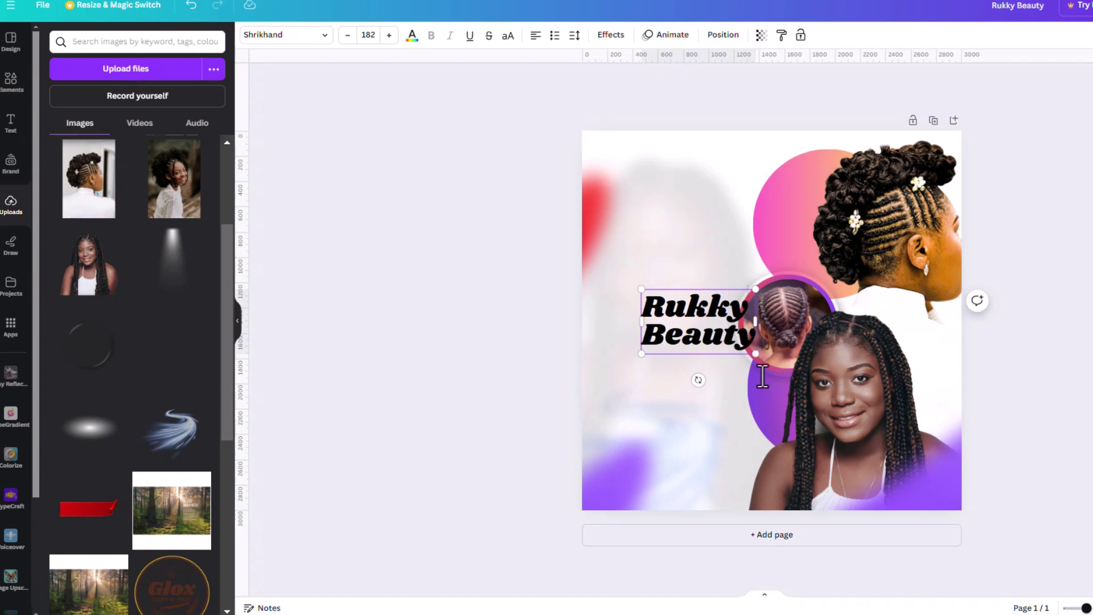
# Step: Enlarge the two-line title to size 258 and place it in the page's upper left area
pyautogui.moveTo(756, 353); pyautogui.dragTo(803, 380)
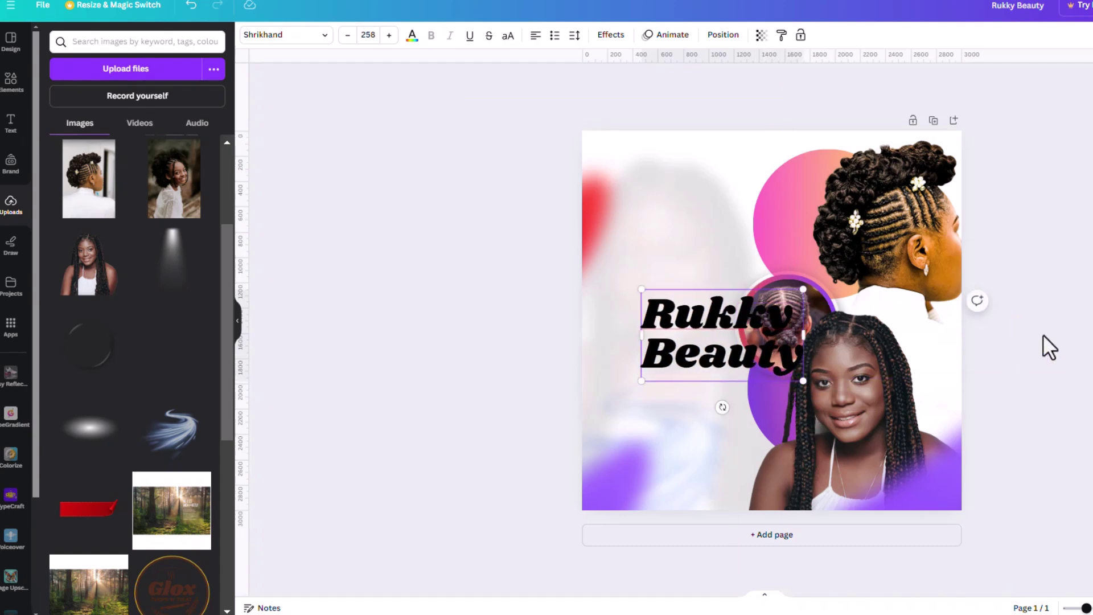
pyautogui.click(1049, 347)
pyautogui.moveTo(736, 321); pyautogui.dragTo(701, 226)
# Step: Copy "Services" from the Notepad document into the flyer and scale it down to size 80.9 beneath the title
pyautogui.hotkey('alt', 'Tab')
pyautogui.hotkey('alt', 'Tab')
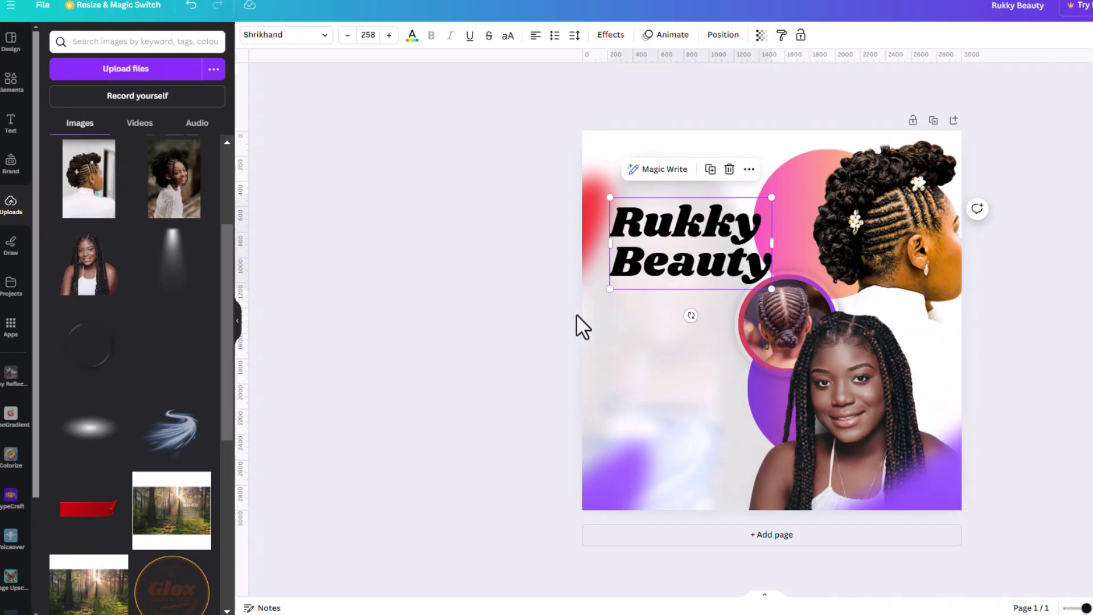
pyautogui.write('Services')
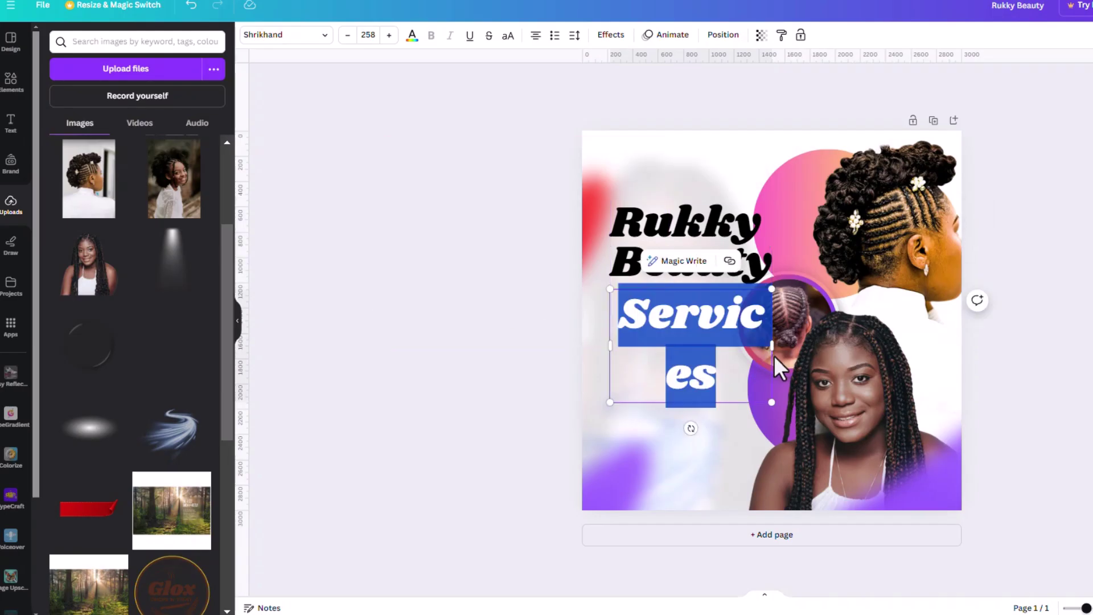
pyautogui.moveTo(820, 353); pyautogui.dragTo(683, 306)
# Step: Copy the five service lines, "Natural Hair Twist" to "All kinds of braids", from the Notepad document and paste them into the flyer
pyautogui.hotkey('alt', 'Tab')
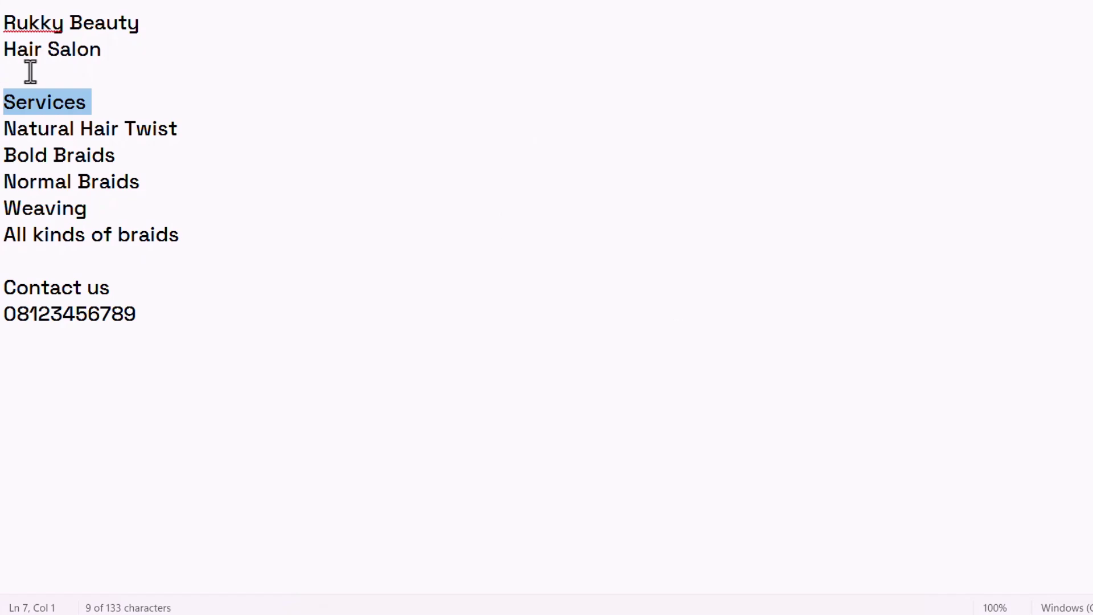
pyautogui.moveTo(5, 128); pyautogui.dragTo(152, 259)
pyautogui.hotkey('ctrl', 'c')
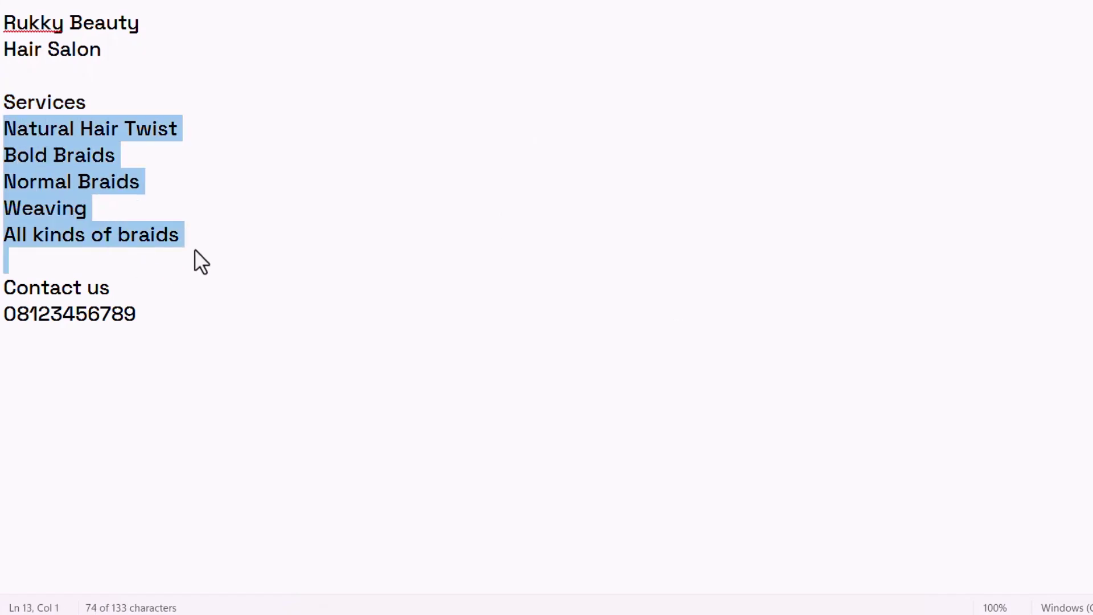
pyautogui.hotkey('alt', 'Tab')
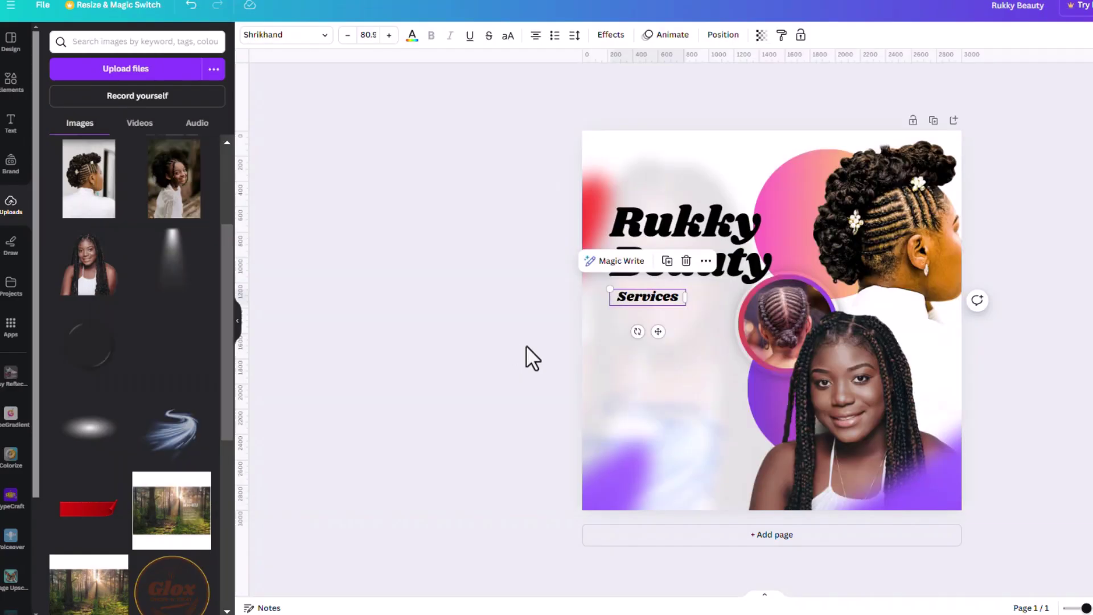
pyautogui.hotkey('ctrl', 'v')
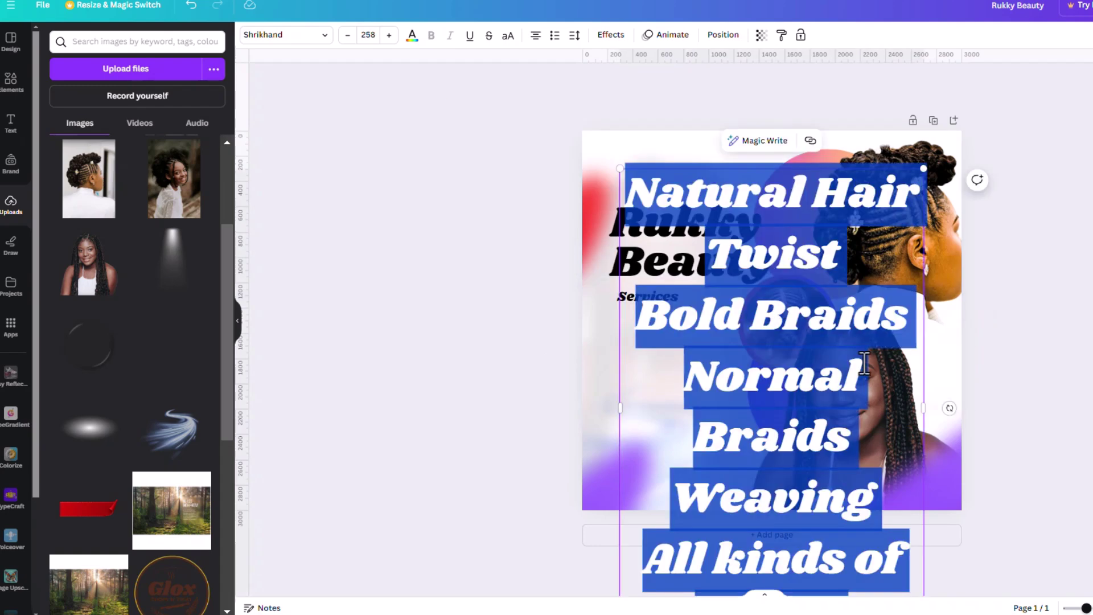
# Step: Widen the pasted service list to one service per line, scale it to size 72.3 and place it below the Services heading
pyautogui.moveTo(927, 418); pyautogui.dragTo(1069, 366)
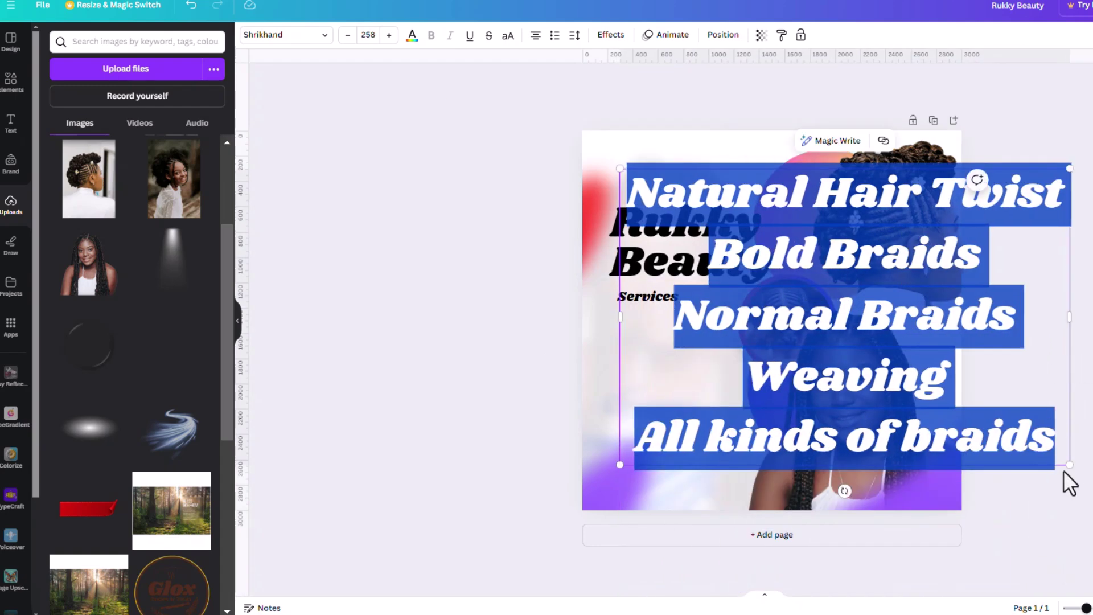
pyautogui.moveTo(1069, 466); pyautogui.dragTo(747, 252)
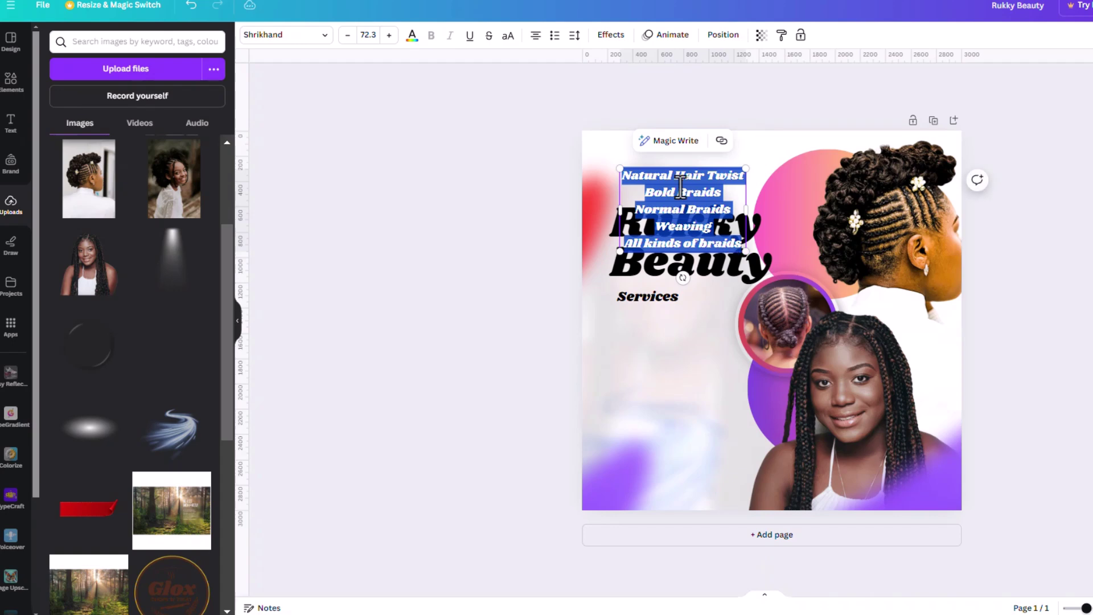
pyautogui.moveTo(670, 183); pyautogui.dragTo(656, 340)
# Step: Left-align the service list, turn it into a bulleted list and widen its text box
pyautogui.click(537, 36)
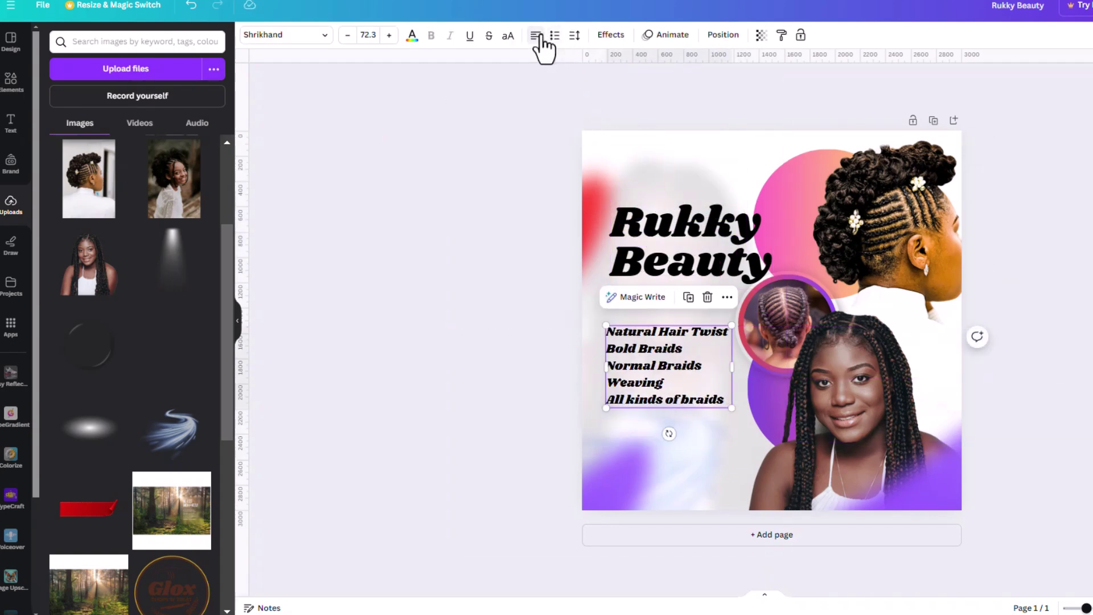
pyautogui.click(555, 36)
pyautogui.moveTo(734, 380); pyautogui.dragTo(765, 379)
# Step: Set the service list's font to Poppins and nudge the list slightly up toward the Services heading
pyautogui.click(272, 35)
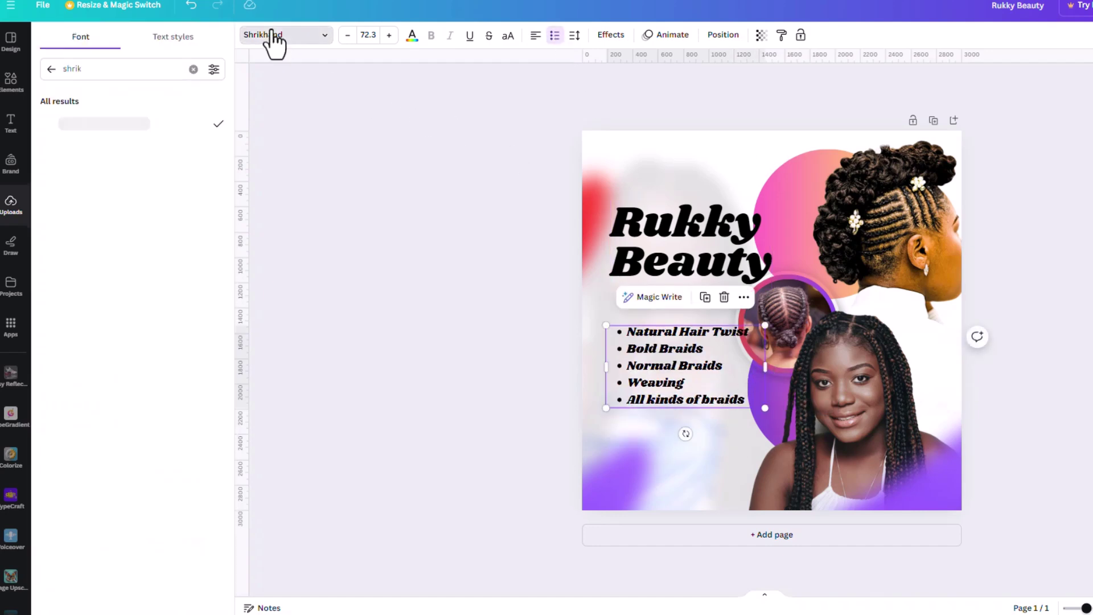
pyautogui.click(193, 69)
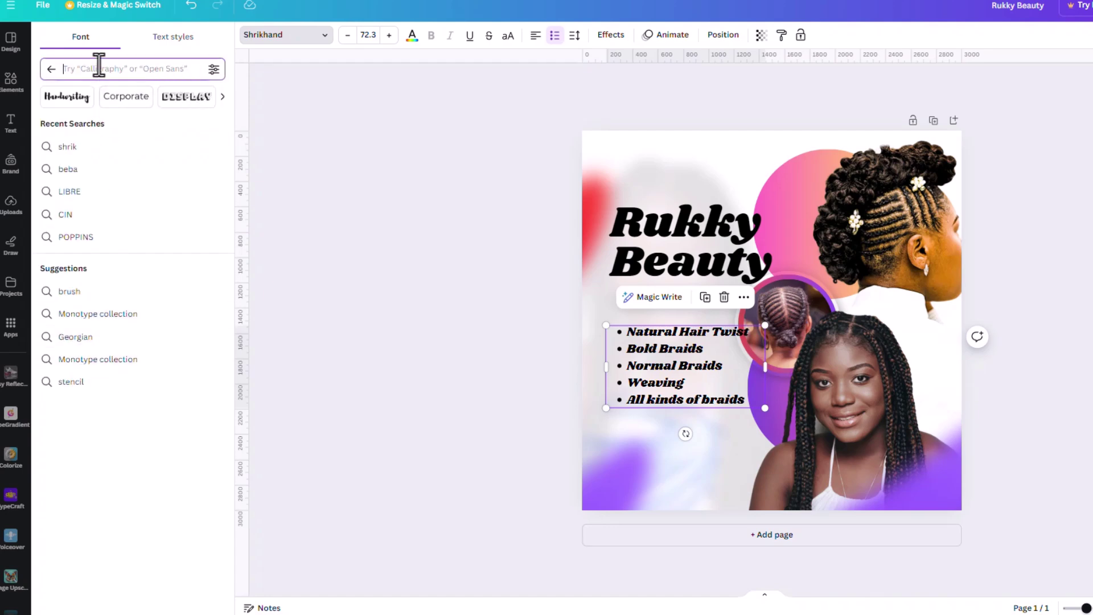
pyautogui.write('poppin')
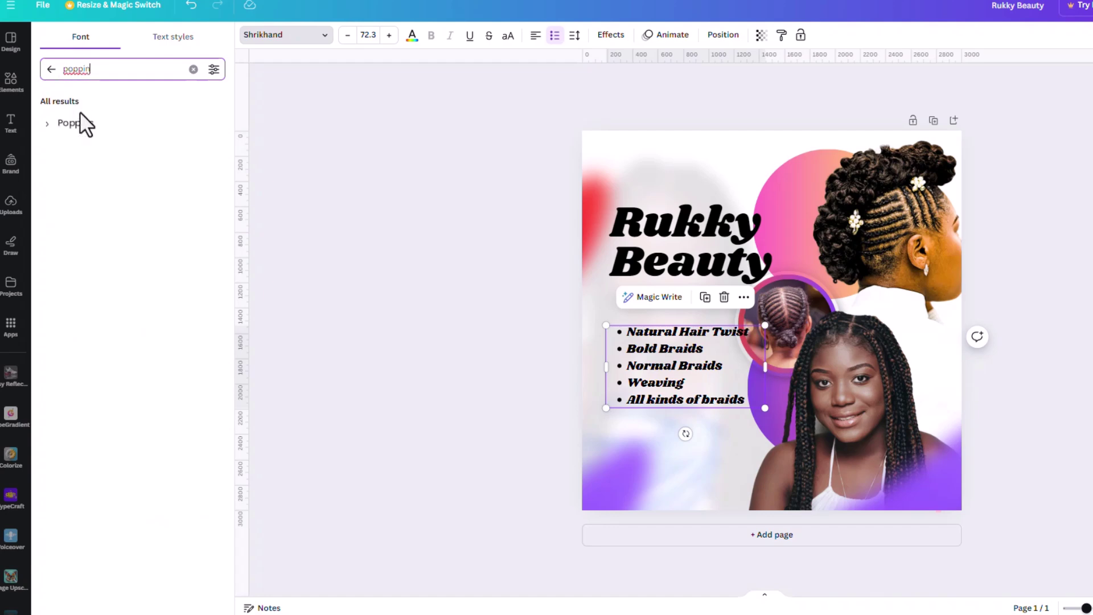
pyautogui.click(45, 126)
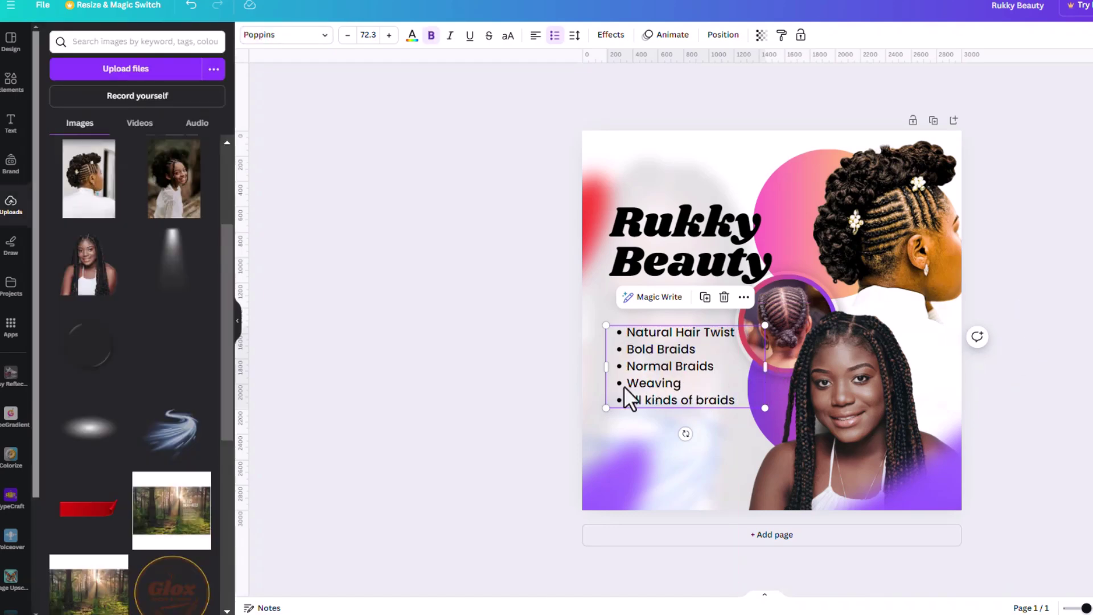
pyautogui.moveTo(625, 393)
pyautogui.mouseDown()
pyautogui.moveTo(634, 366)
pyautogui.moveTo(634, 379)
pyautogui.mouseUp()
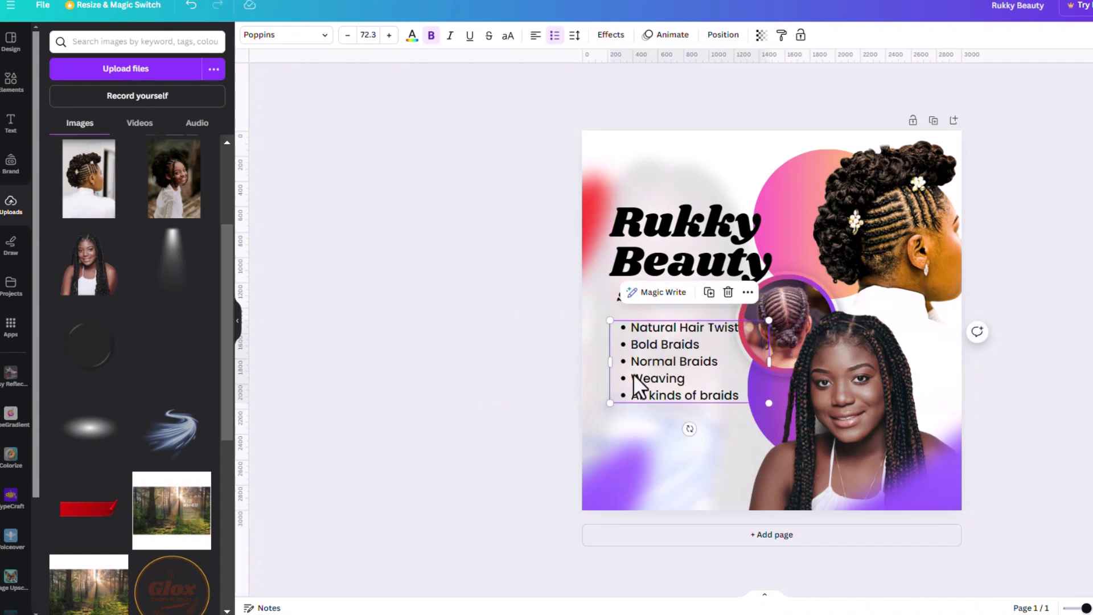
# Step: Copy the "Contact us" line from the Notepad document and return to the Canva flyer
pyautogui.hotkey('alt', 'Tab')
pyautogui.click(654, 196)
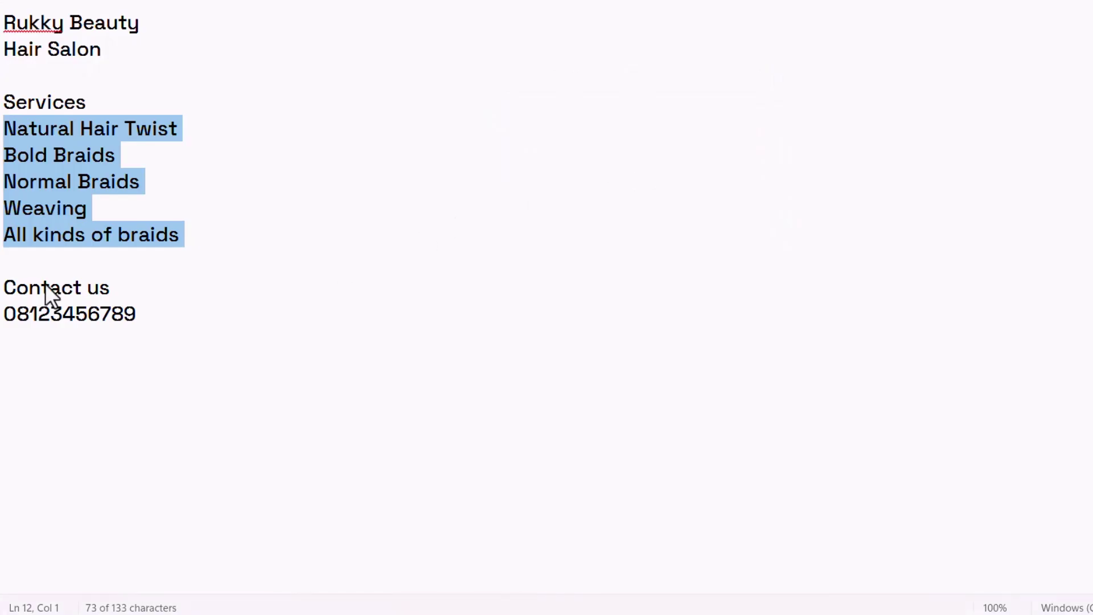
pyautogui.moveTo(3, 285); pyautogui.dragTo(121, 283)
pyautogui.hotkey('ctrl', 'c')
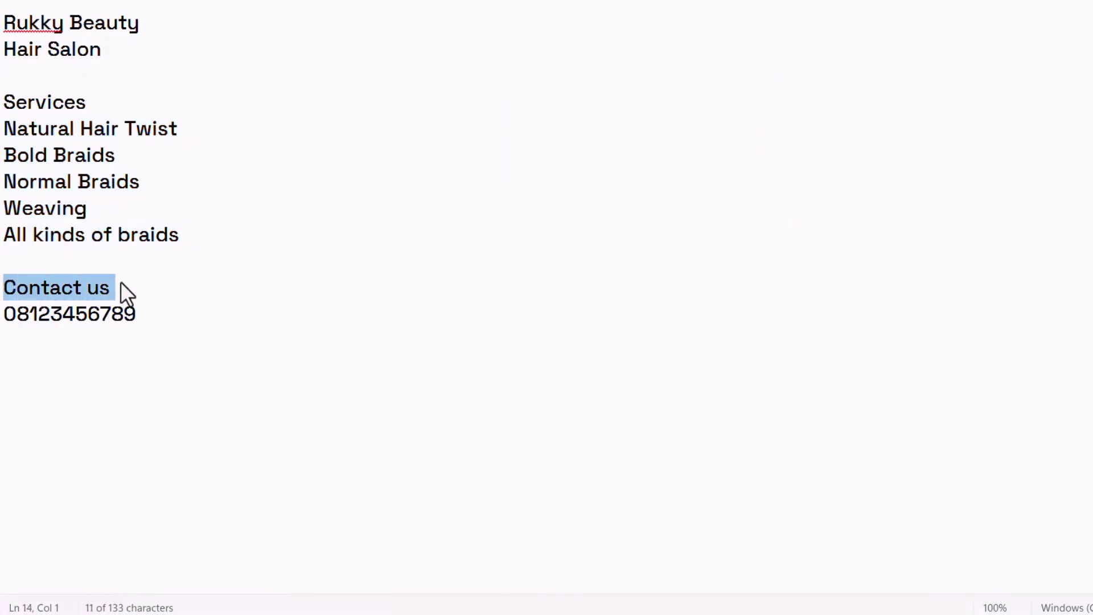
pyautogui.hotkey('alt', 'Tab')
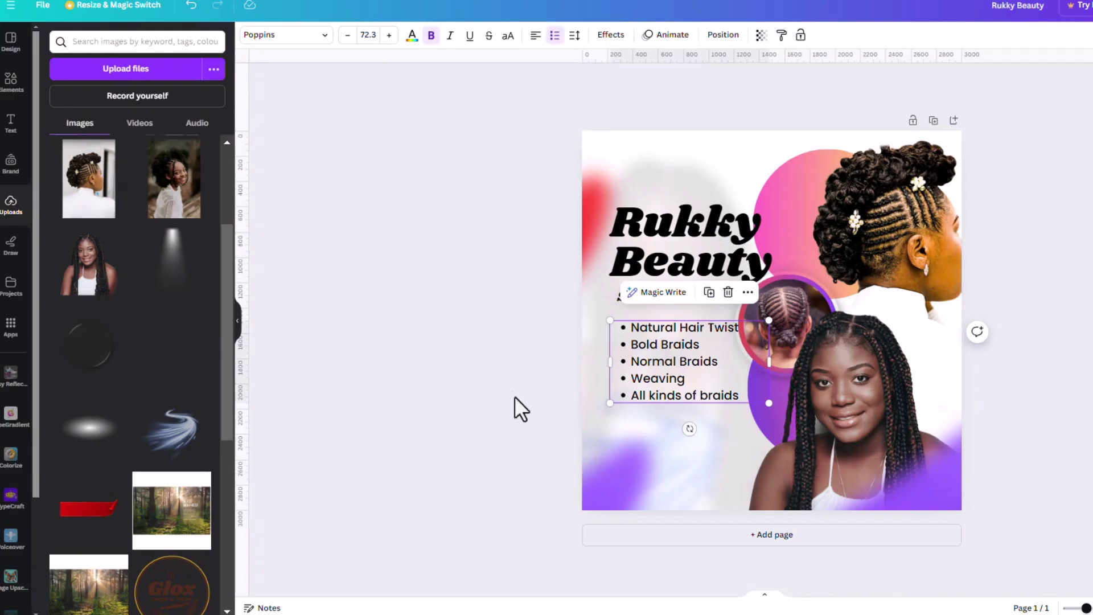
# Step: Paste "Contact us" below the service list near the page's lower left, with its text box narrowed to fit
pyautogui.hotkey('ctrl', 'v')
pyautogui.moveTo(706, 444); pyautogui.dragTo(667, 471)
pyautogui.moveTo(733, 441); pyautogui.dragTo(653, 444)
pyautogui.moveTo(618, 475); pyautogui.dragTo(673, 478)
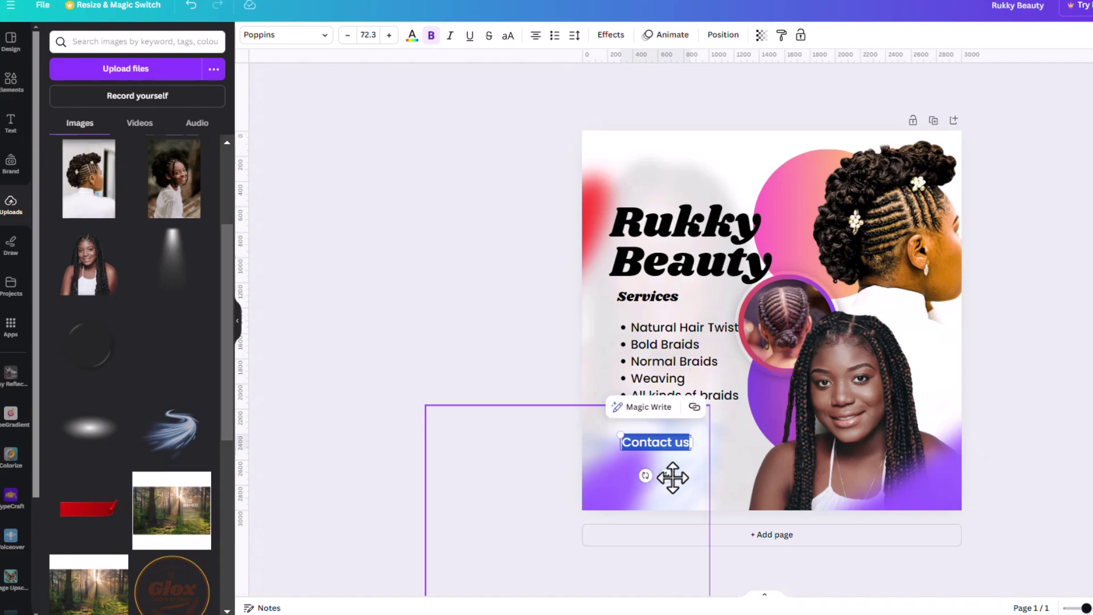
# Step: Copy the phone number from the Notepad document and paste it below "Contact us", widening its box to fit one line
pyautogui.hotkey('alt', 'Tab')
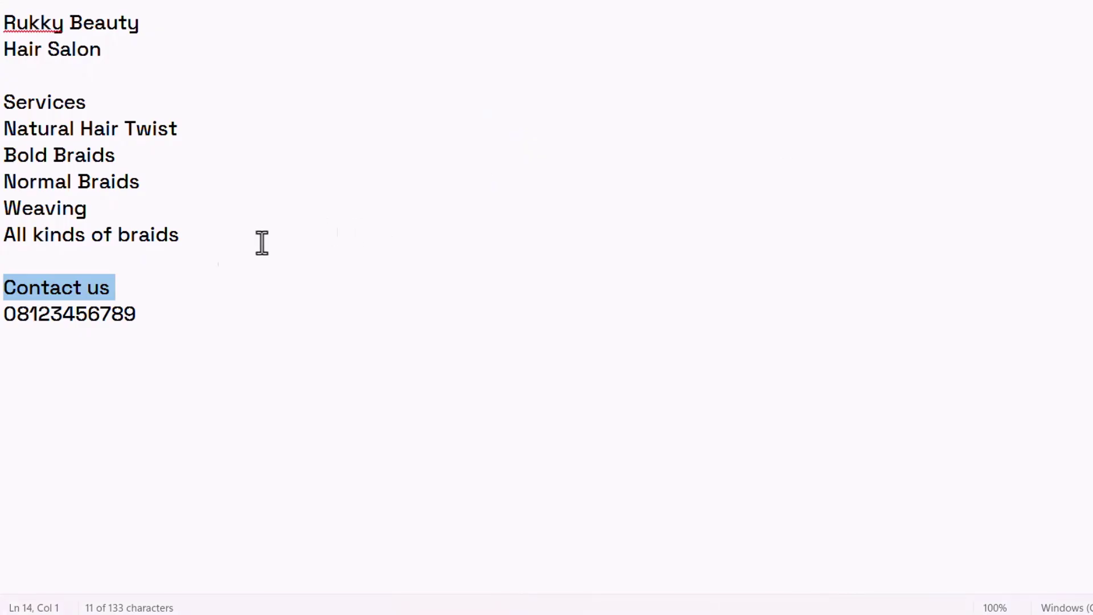
pyautogui.click(4, 314)
pyautogui.moveTo(5, 317); pyautogui.dragTo(154, 307)
pyautogui.hotkey('ctrl', 'c')
pyautogui.hotkey('alt', 'Tab')
pyautogui.hotkey('ctrl', 'v')
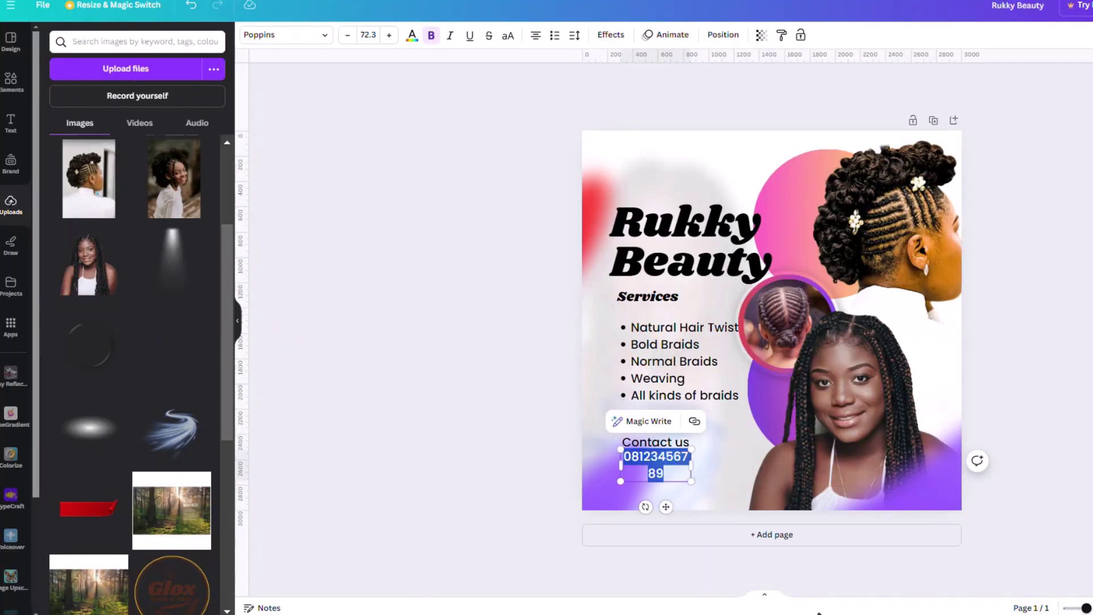
pyautogui.moveTo(691, 466)
pyautogui.mouseDown()
pyautogui.moveTo(715, 464)
pyautogui.moveTo(664, 483)
pyautogui.moveTo(704, 454)
pyautogui.mouseUp()
pyautogui.click(1050, 385)
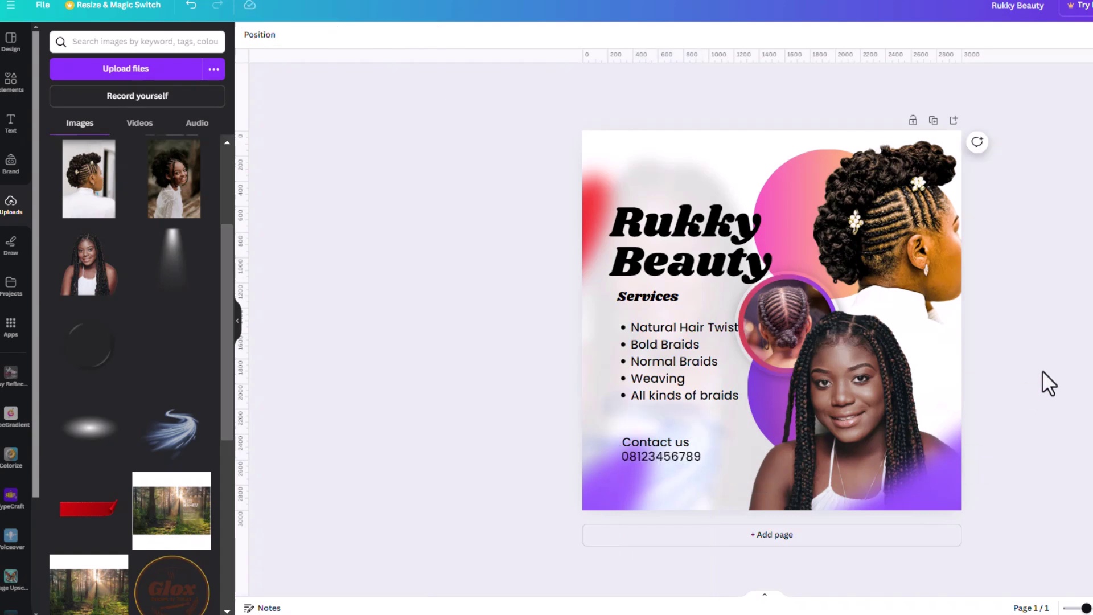
# Step: Raise the Rukky Beauty title slightly and fit the uploaded red ribbon, cropped close to its visible shape and scaled down, behind the Services heading
pyautogui.click(685, 228)
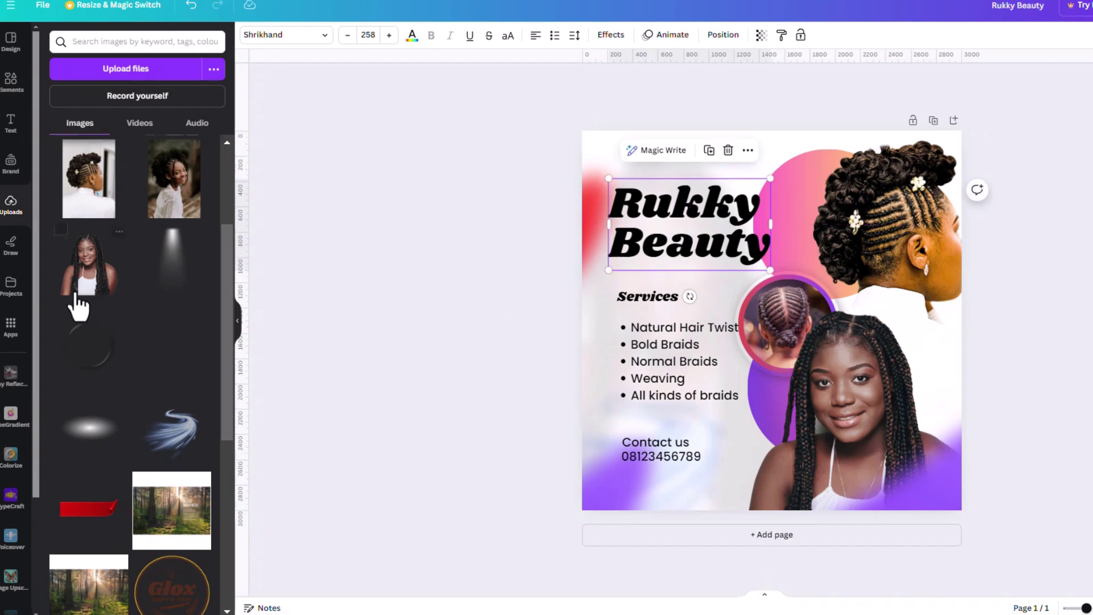
pyautogui.moveTo(106, 515); pyautogui.dragTo(793, 301)
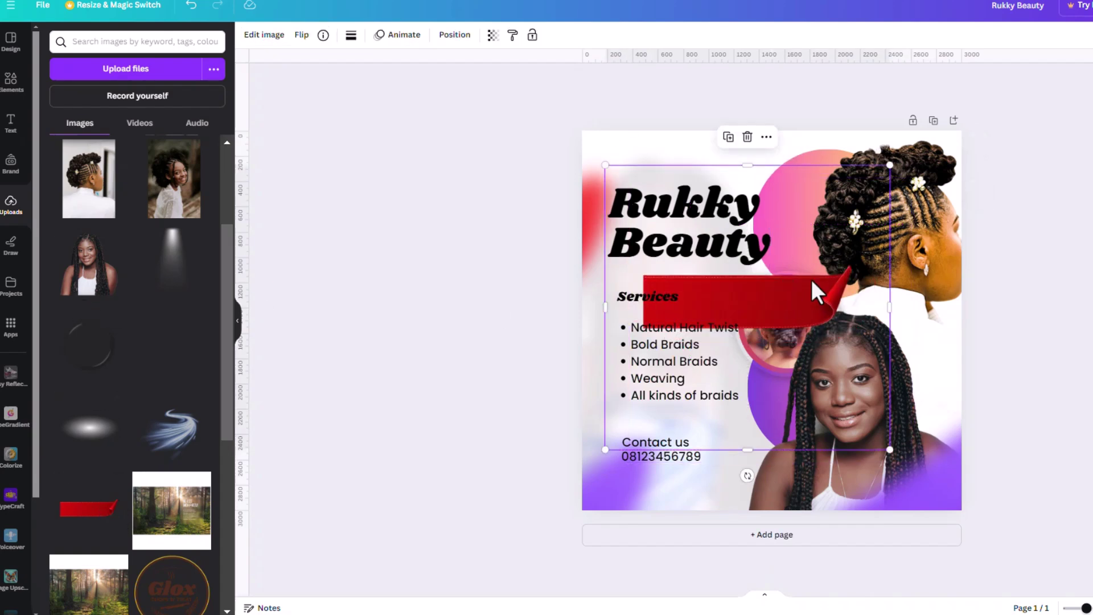
pyautogui.moveTo(751, 165); pyautogui.dragTo(752, 255)
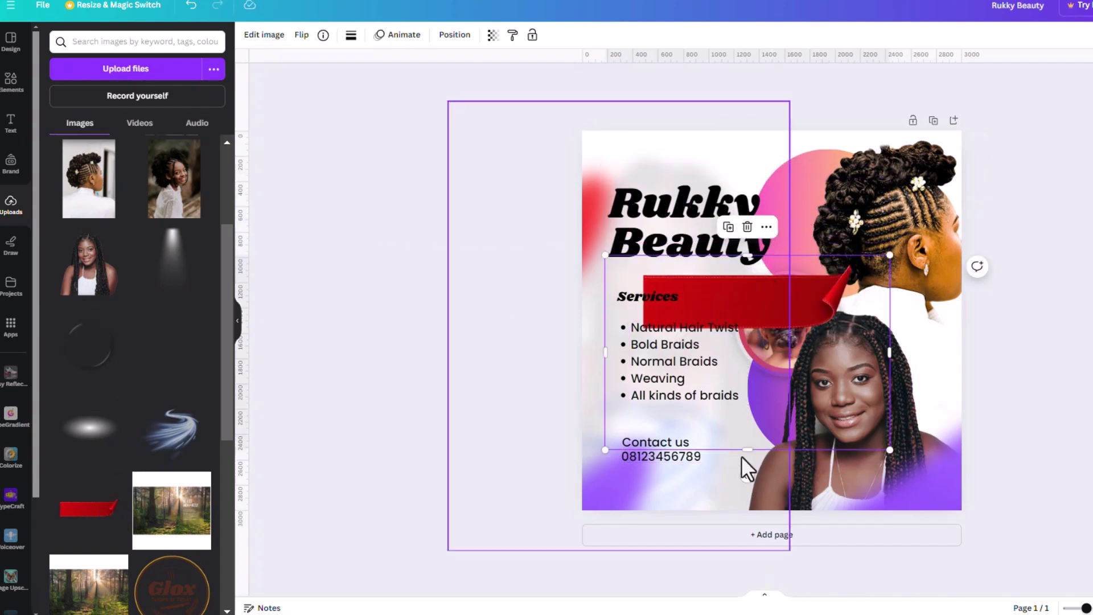
pyautogui.moveTo(752, 450); pyautogui.dragTo(760, 345)
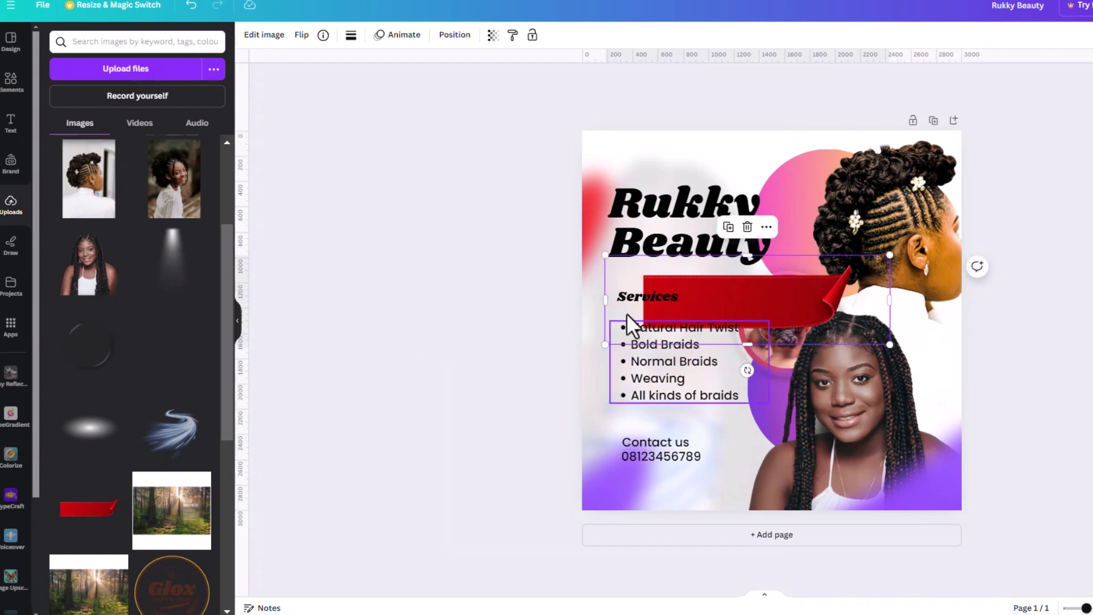
pyautogui.moveTo(607, 301); pyautogui.dragTo(639, 301)
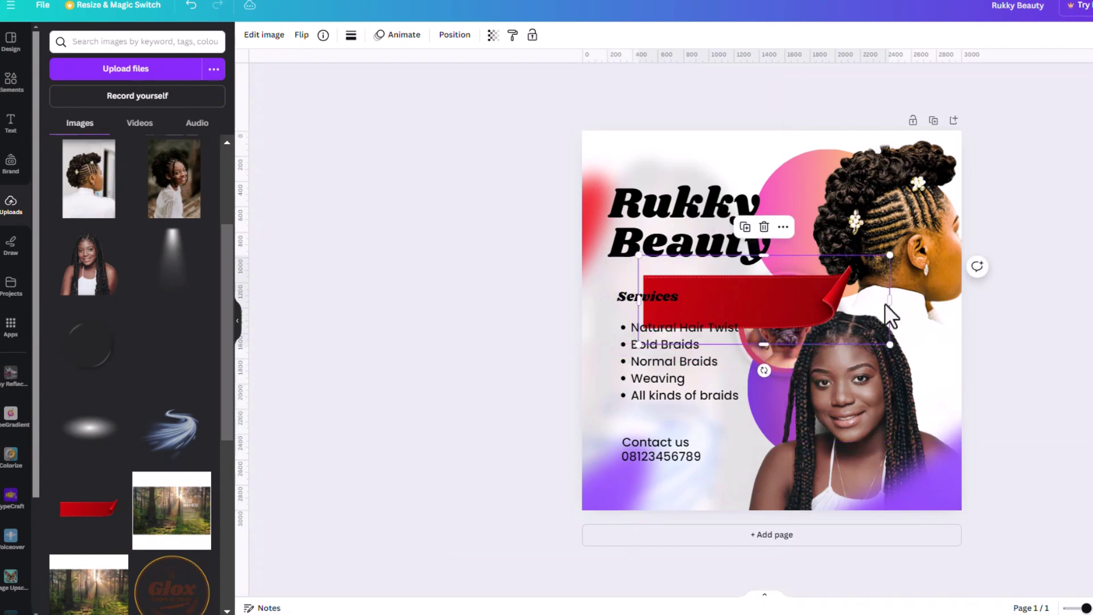
pyautogui.moveTo(889, 303); pyautogui.dragTo(849, 304)
pyautogui.moveTo(852, 345); pyautogui.dragTo(733, 301)
pyautogui.moveTo(686, 274); pyautogui.dragTo(657, 298)
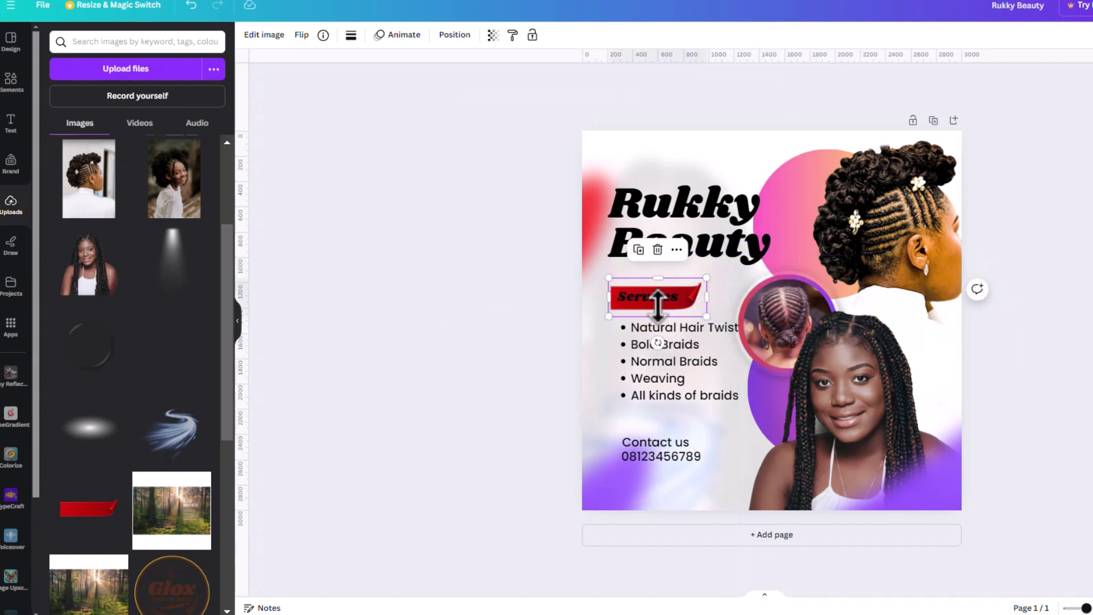
# Step: Colour the Services heading white and nudge the service list slightly up and to the left
pyautogui.click(658, 299)
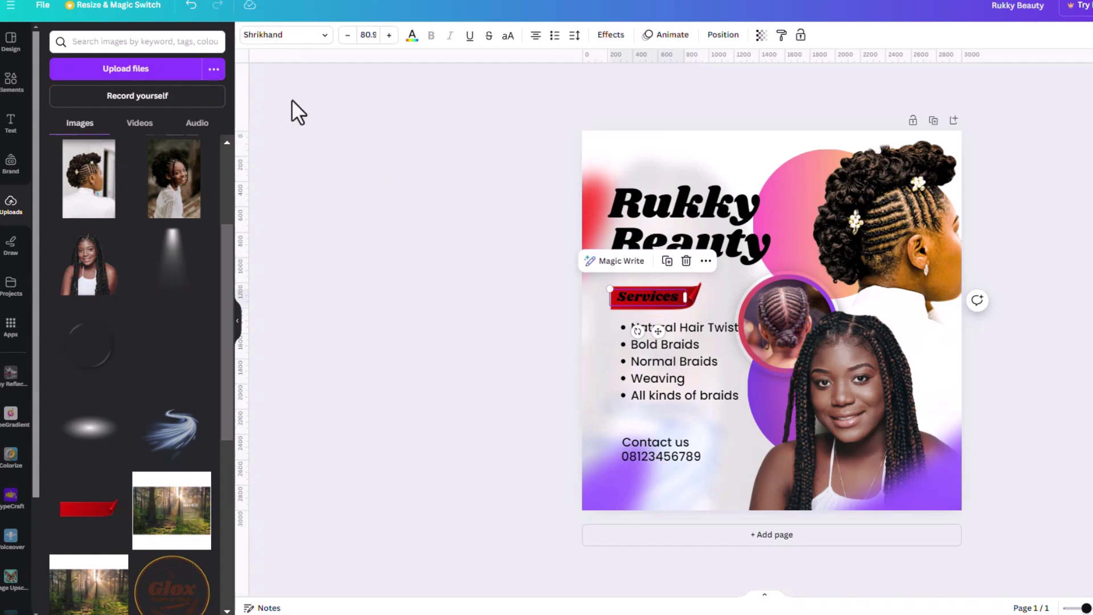
pyautogui.click(412, 36)
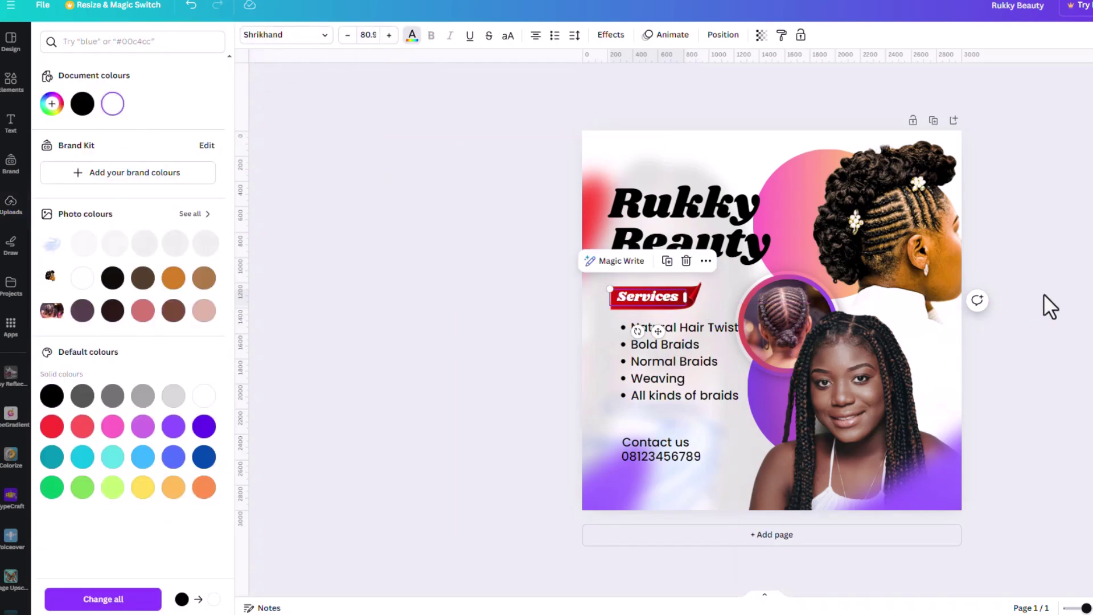
pyautogui.press('Escape')
pyautogui.moveTo(681, 364); pyautogui.dragTo(678, 362)
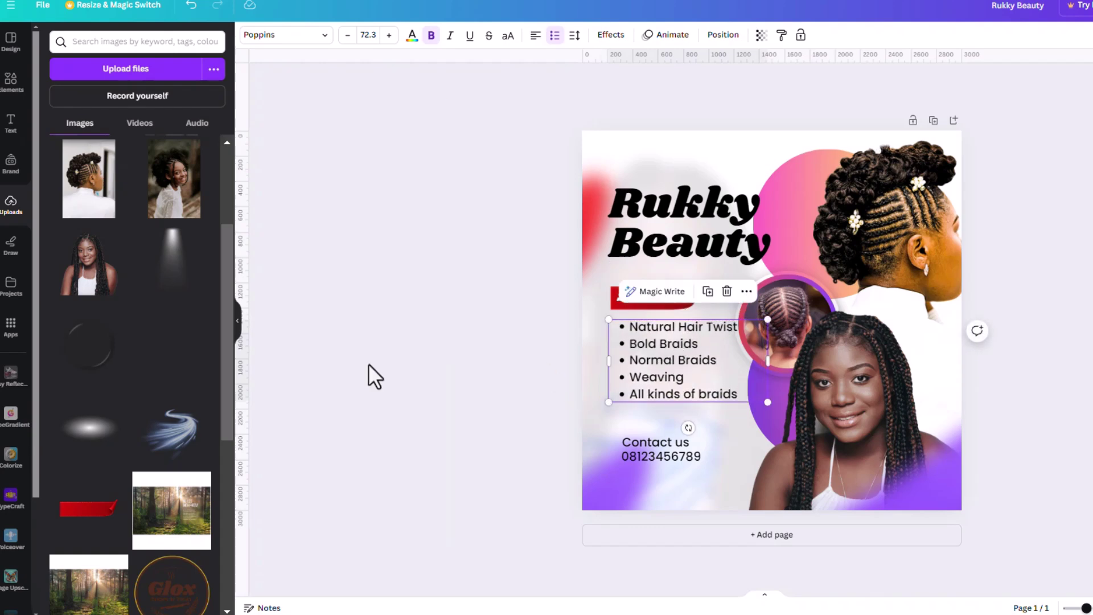
# Step: Find the IconScout app among the Canva apps and open it
pyautogui.click(9, 330)
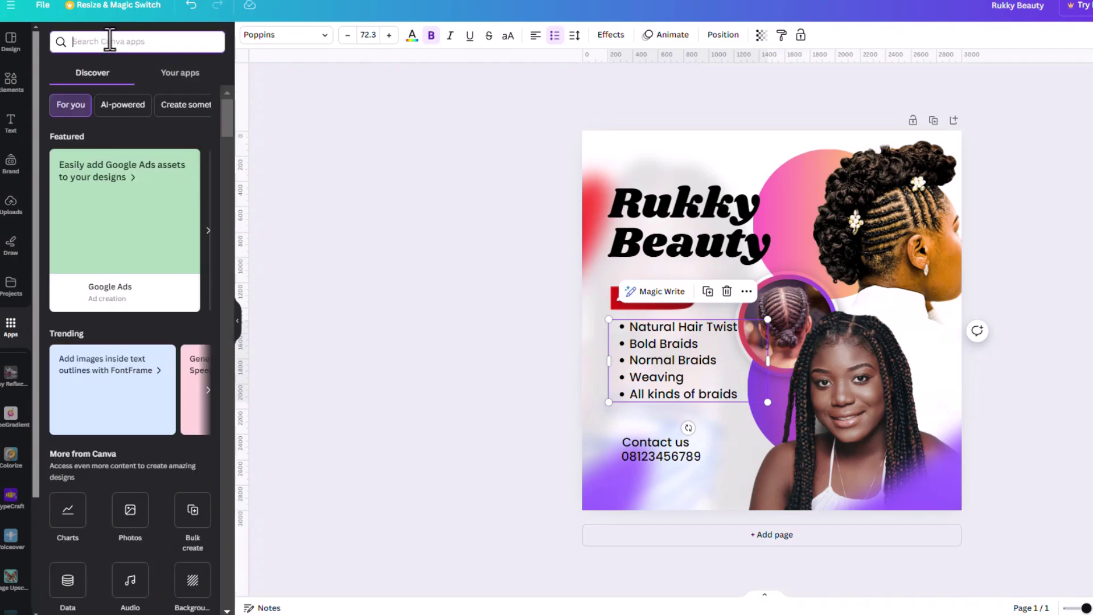
pyautogui.write('id')
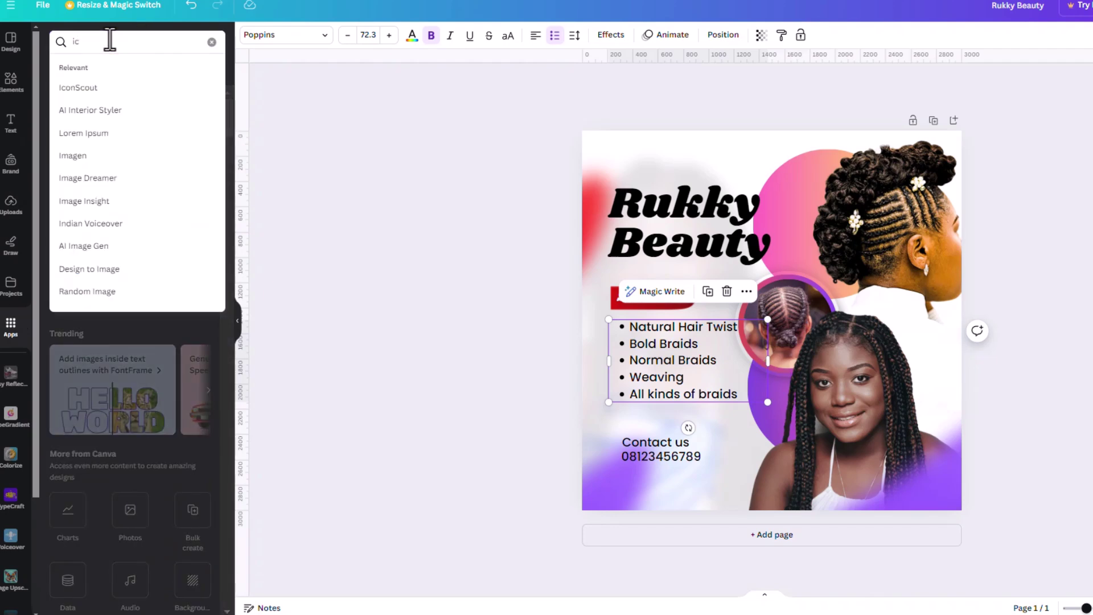
pyautogui.click(113, 89)
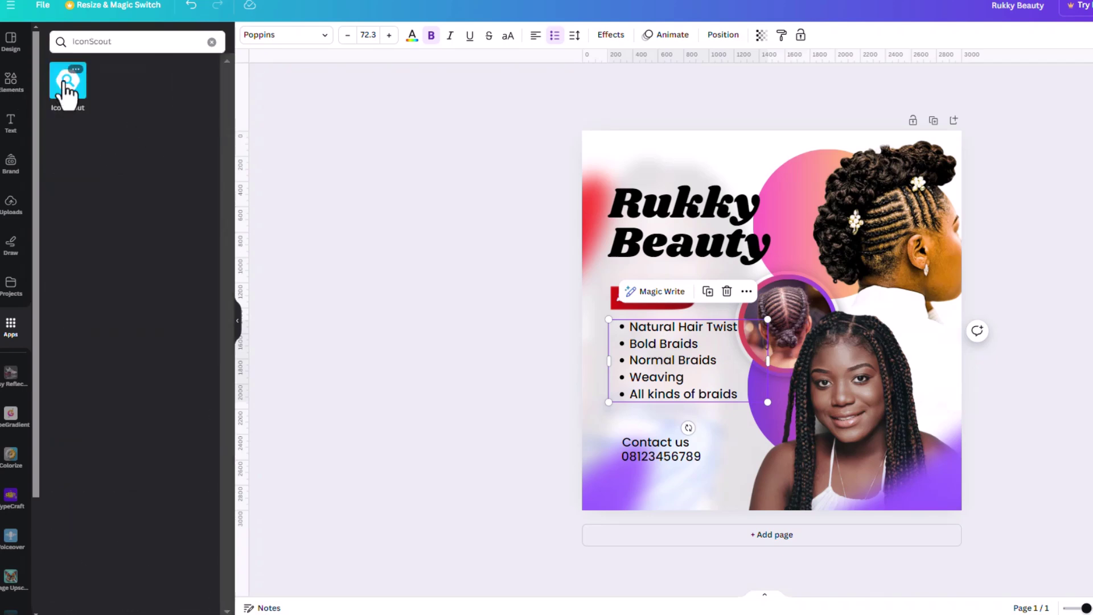
pyautogui.click(66, 90)
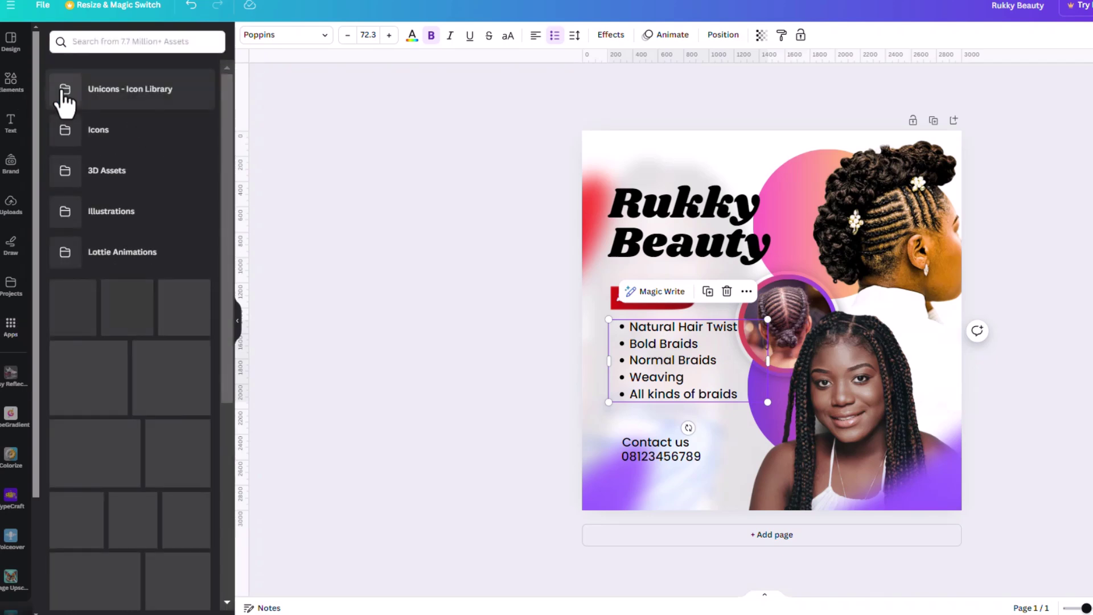
# Step: Search IconScout for "instagram" and add the purple-orange gradient icon, scaled down and placed below the phone number
pyautogui.click(128, 44)
pyautogui.write('Instagram')
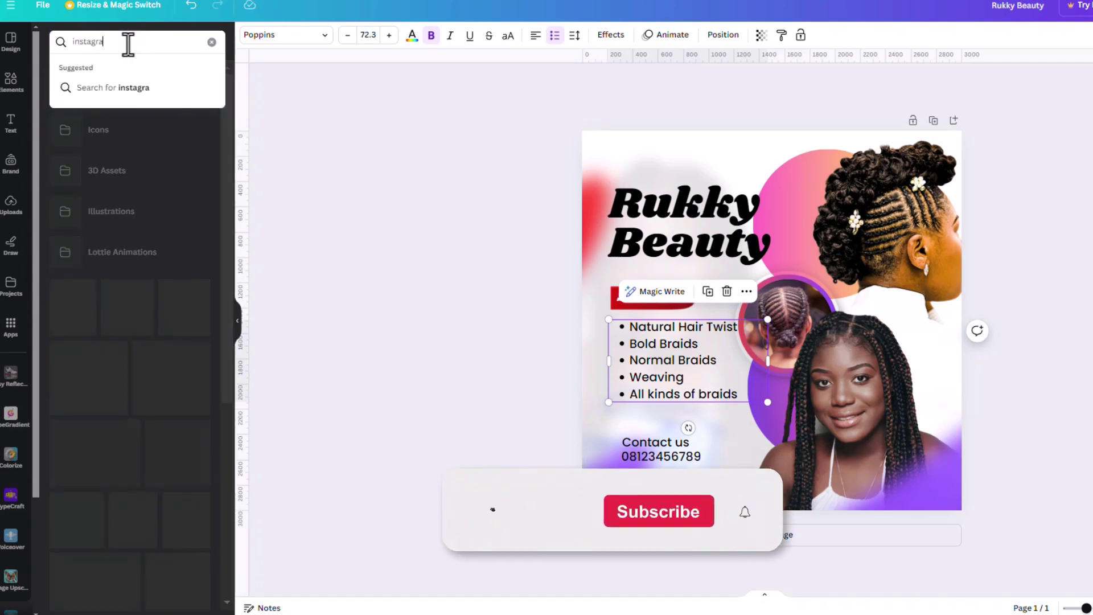
pyautogui.press('Return')
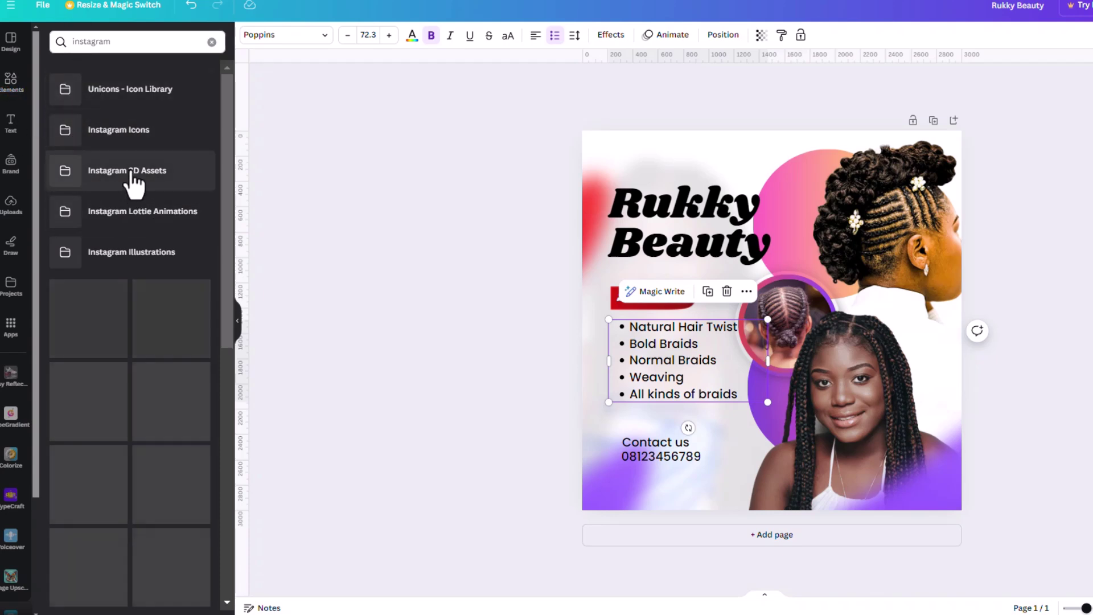
pyautogui.scroll(-2, 183, 336)
pyautogui.click(163, 337)
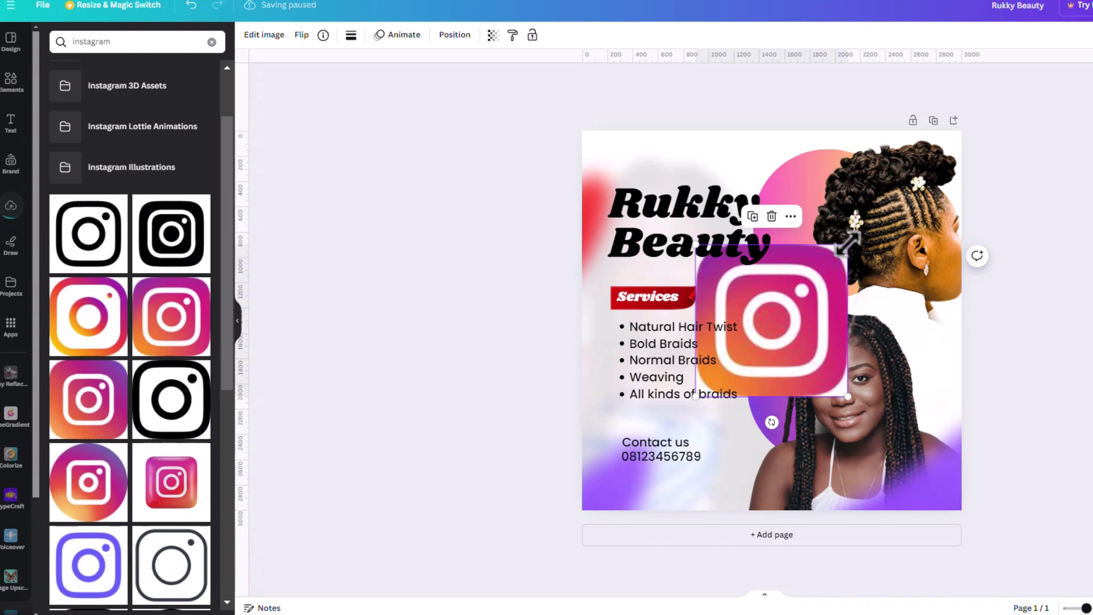
pyautogui.moveTo(848, 244); pyautogui.dragTo(721, 371)
pyautogui.moveTo(716, 419); pyautogui.dragTo(626, 518)
# Step: Search IconScout for "whatsapp" and add the green speech-bubble icon to the flyer, scaled down to a small size
pyautogui.click(88, 42)
pyautogui.write('w')
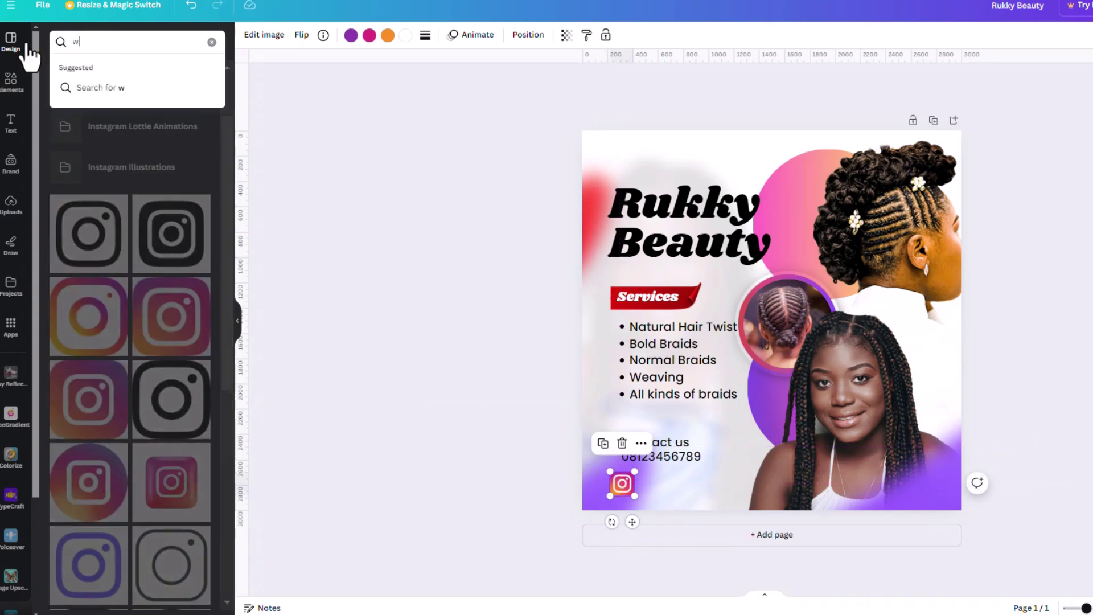
pyautogui.write('hatsapp')
pyautogui.press('Return')
pyautogui.click(80, 396)
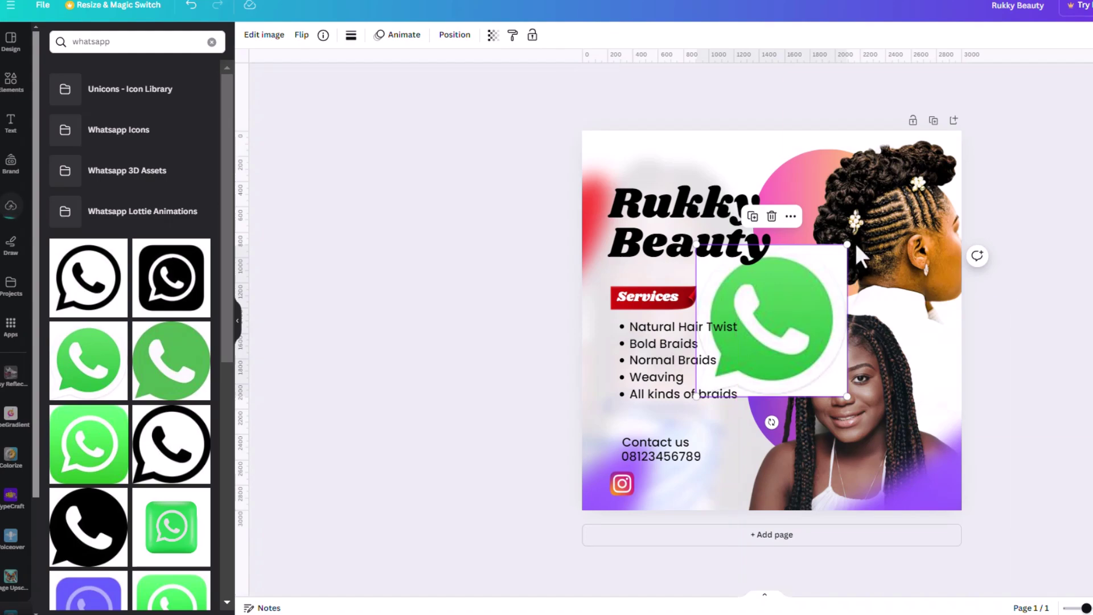
pyautogui.moveTo(847, 246); pyautogui.dragTo(724, 375)
# Step: Place the WhatsApp icon directly left of the phone number, scaled slightly smaller to match the line's height
pyautogui.scroll(5, 710, 398)
pyautogui.scroll(-5, 707, 394)
pyautogui.moveTo(578, 122); pyautogui.dragTo(283, 333)
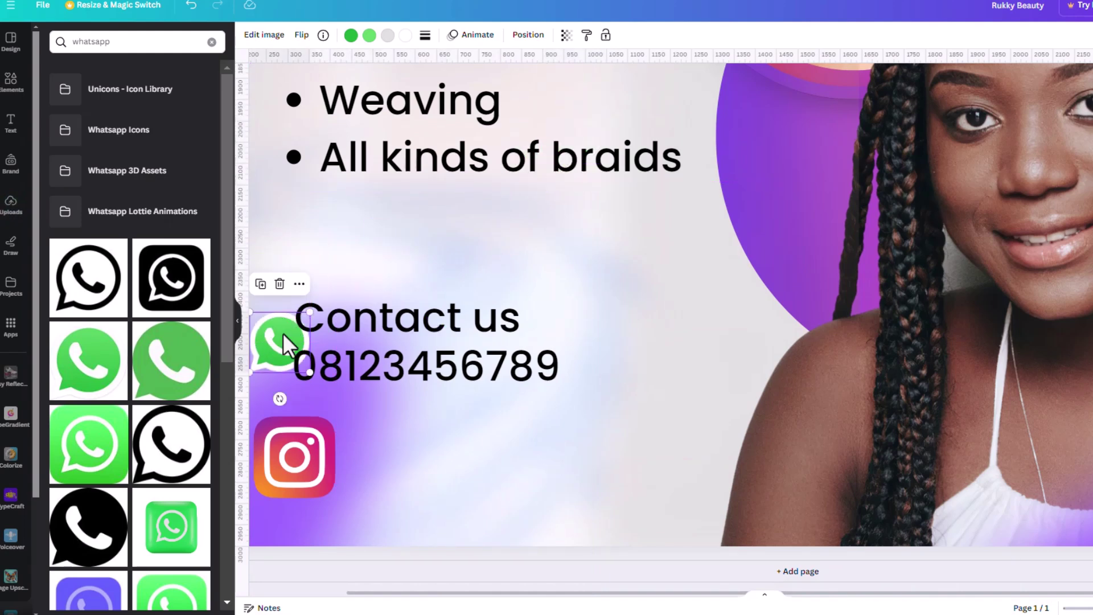
pyautogui.moveTo(711, 593); pyautogui.dragTo(577, 593)
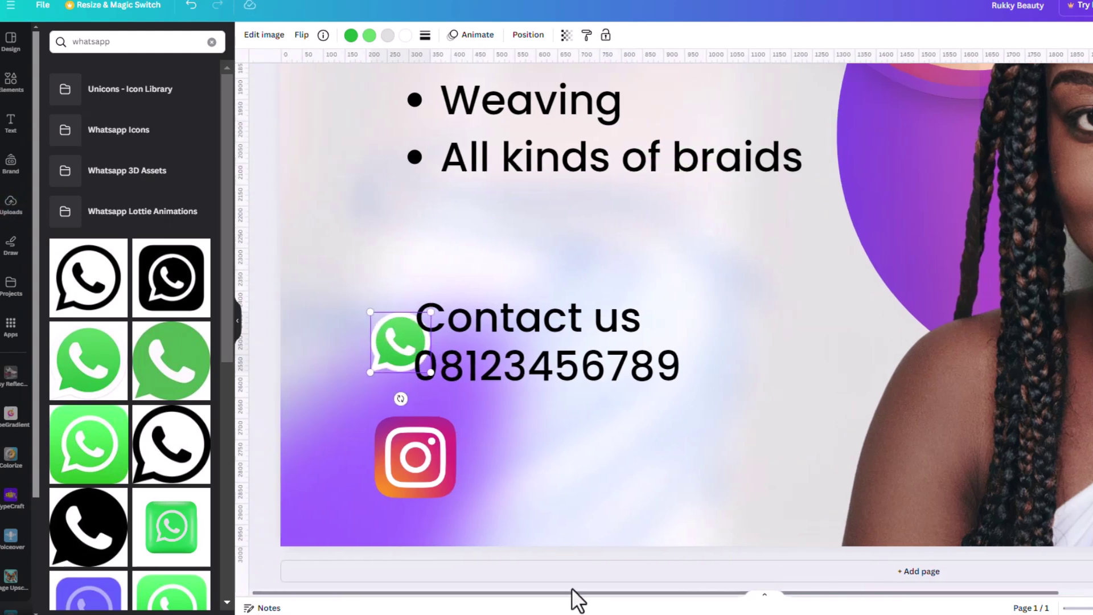
pyautogui.moveTo(391, 340); pyautogui.dragTo(373, 359)
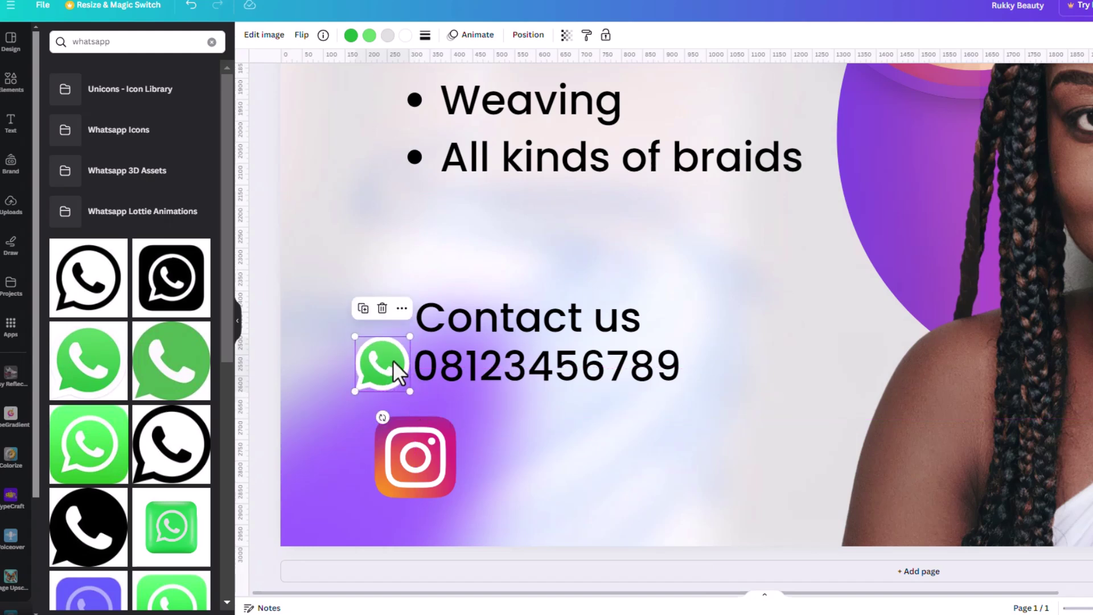
# Step: Set the phone number to Poppins Bold and enlarge it to font size 89.3
pyautogui.click(539, 377)
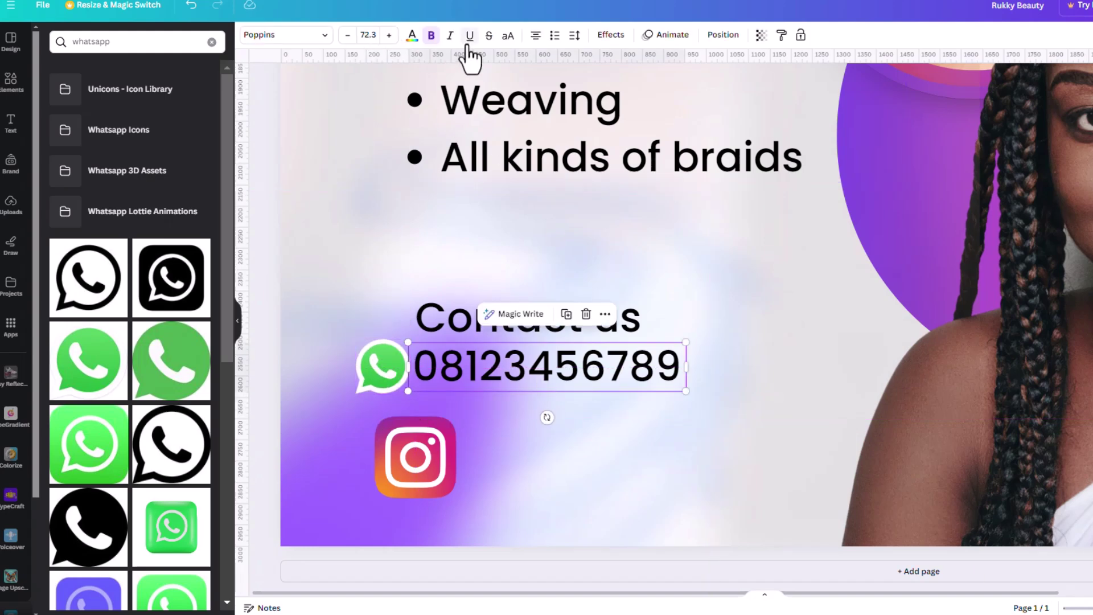
pyautogui.click(309, 43)
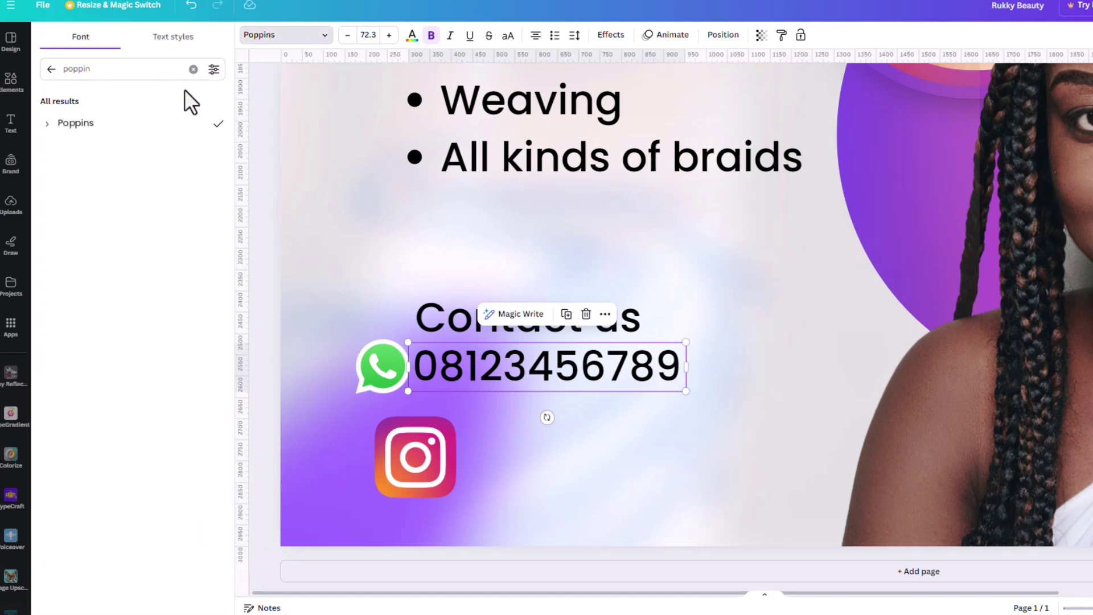
pyautogui.click(46, 124)
pyautogui.click(123, 284)
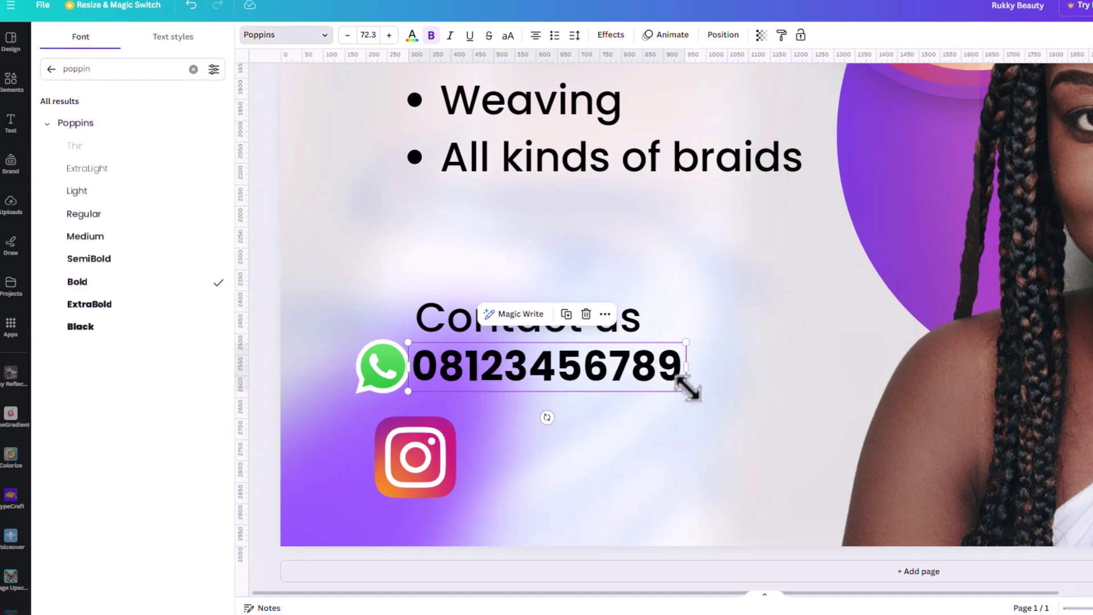
pyautogui.moveTo(686, 392); pyautogui.dragTo(752, 404)
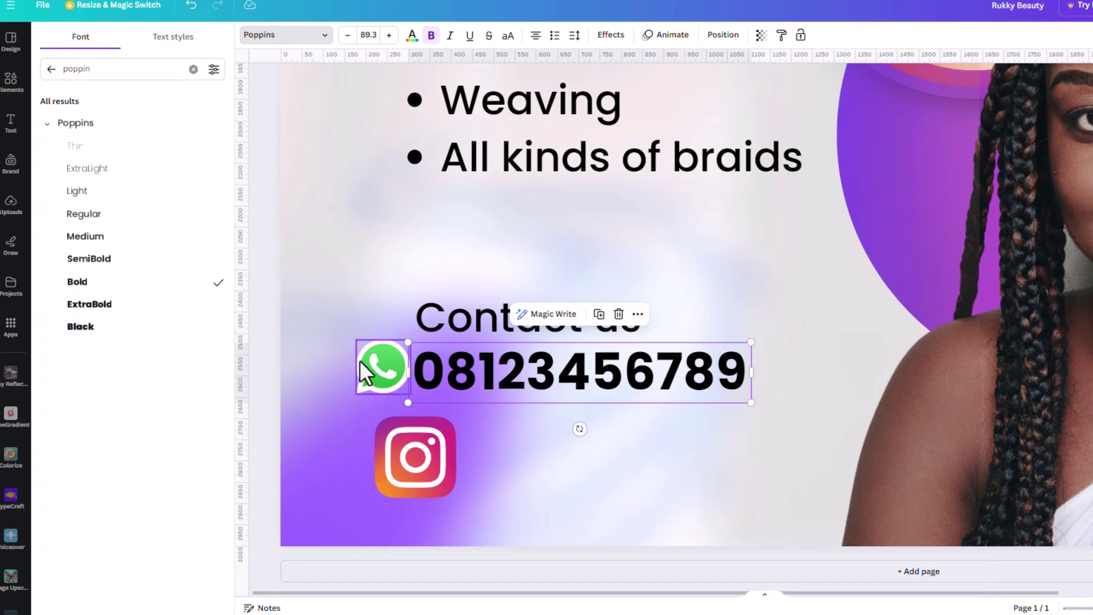
# Step: Shift the WhatsApp icon and phone number right, and align the Instagram icon beneath the WhatsApp icon at matching size
pyautogui.moveTo(393, 362); pyautogui.dragTo(442, 360)
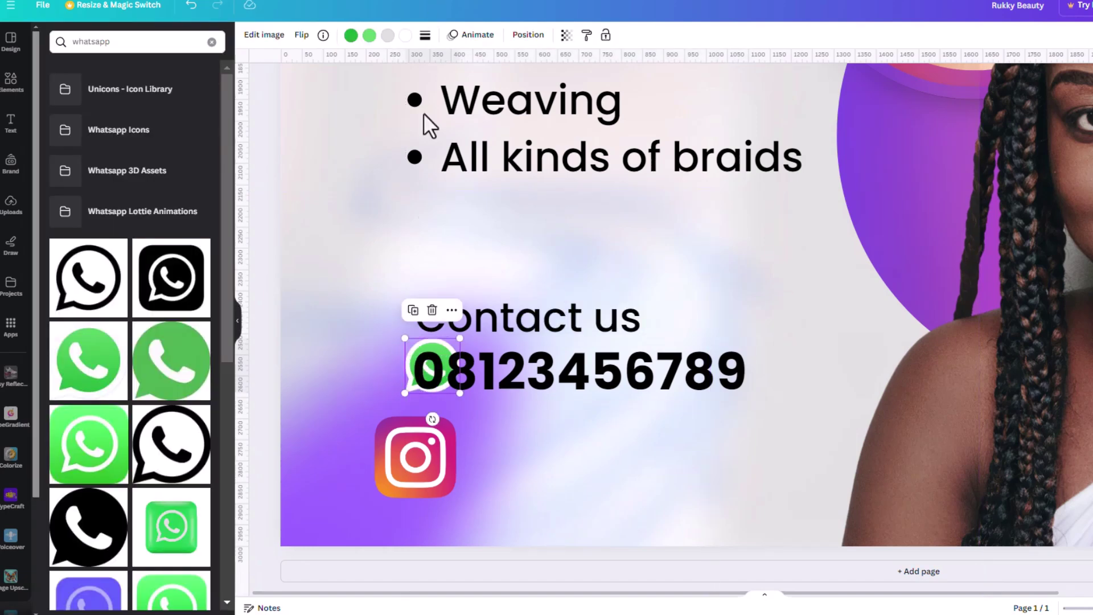
pyautogui.moveTo(566, 377); pyautogui.dragTo(621, 376)
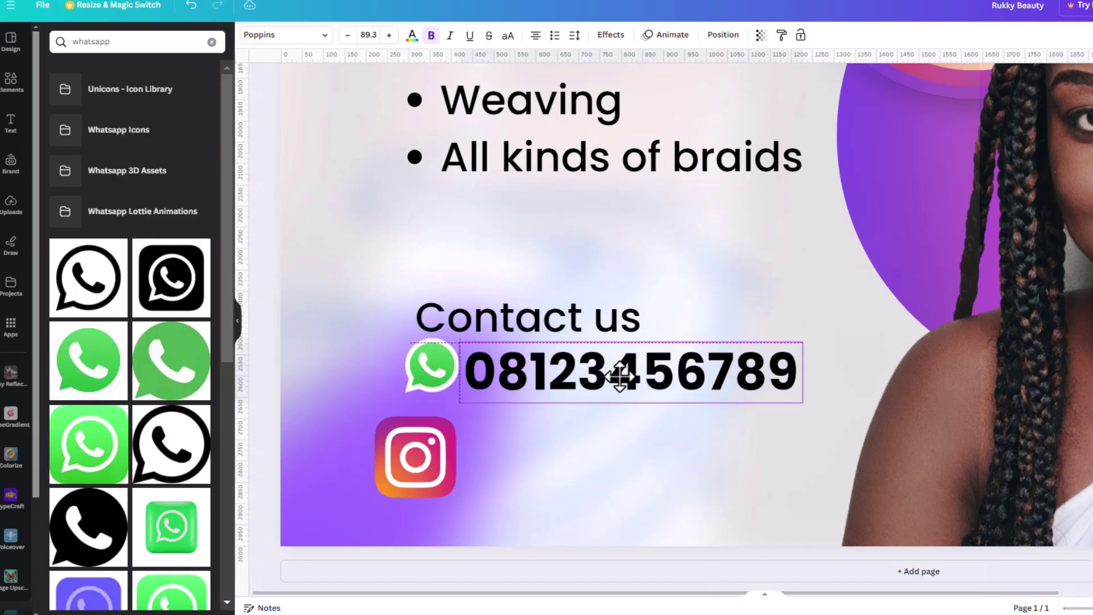
pyautogui.moveTo(415, 454); pyautogui.dragTo(449, 450)
pyautogui.click(491, 494)
pyautogui.click(453, 468)
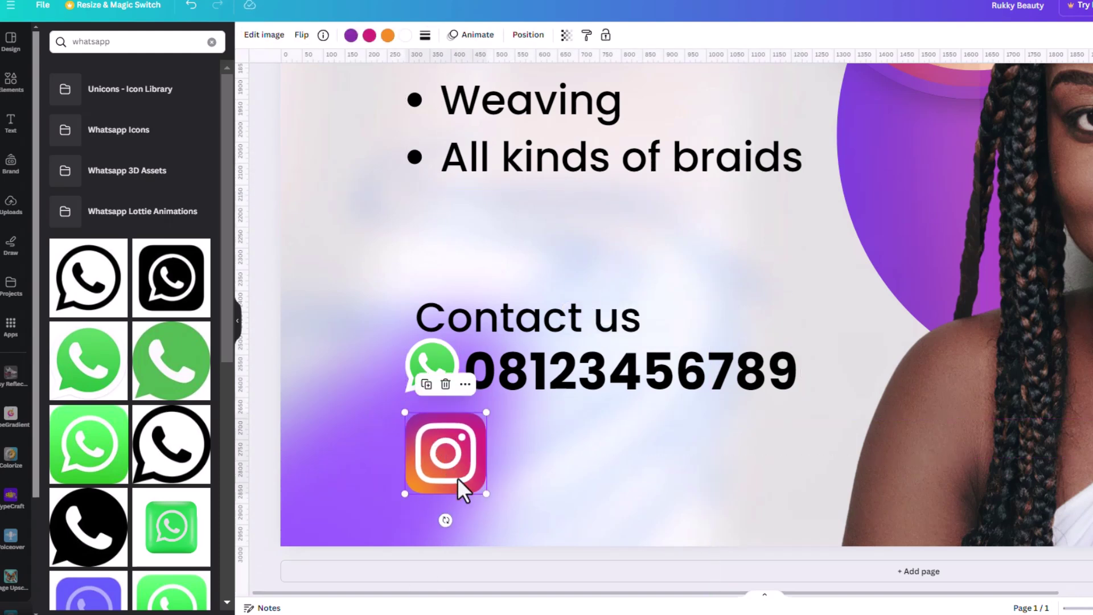
pyautogui.moveTo(486, 493); pyautogui.dragTo(455, 466)
pyautogui.click(575, 370)
pyautogui.moveTo(575, 370); pyautogui.dragTo(583, 371)
# Step: Align "Contact us" with the icons' left edge slightly higher above the phone number, and set it to Poppins SemiBold
pyautogui.click(541, 324)
pyautogui.moveTo(541, 323); pyautogui.dragTo(533, 315)
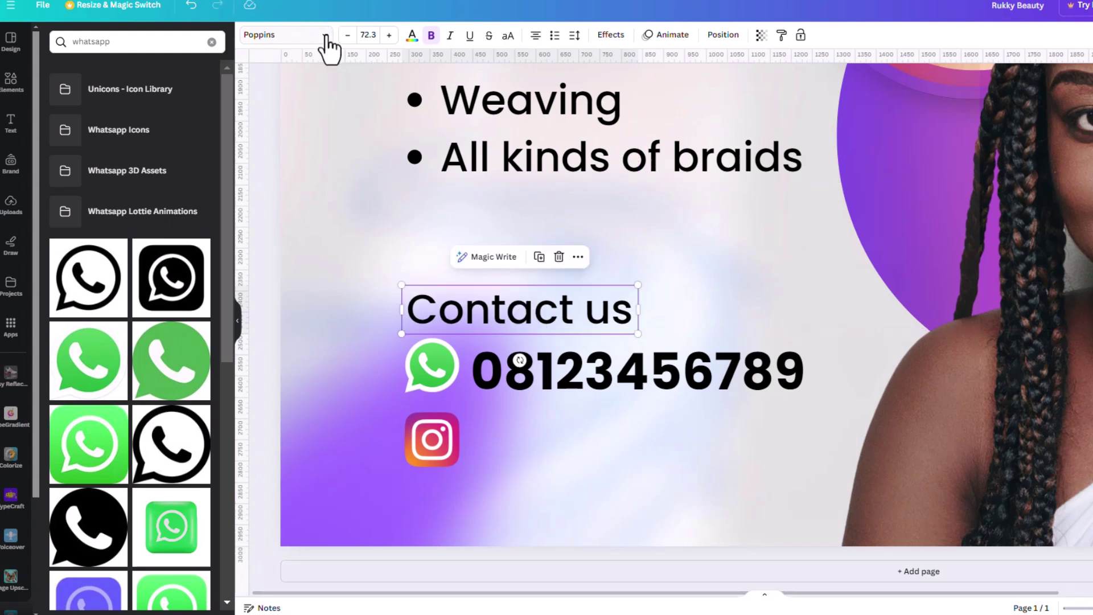
pyautogui.click(325, 36)
pyautogui.click(48, 125)
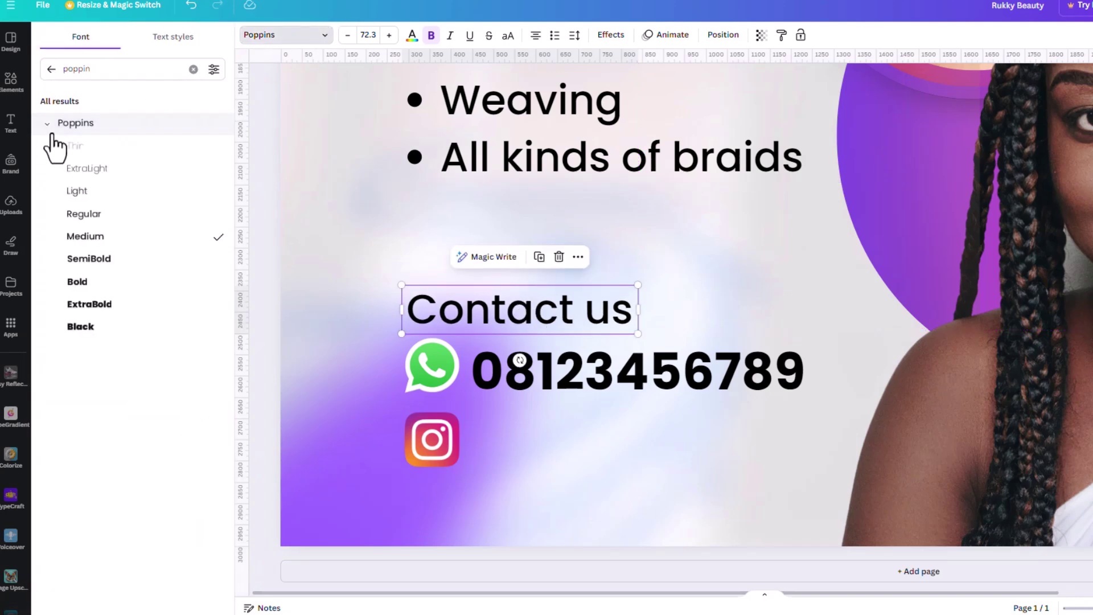
pyautogui.click(140, 259)
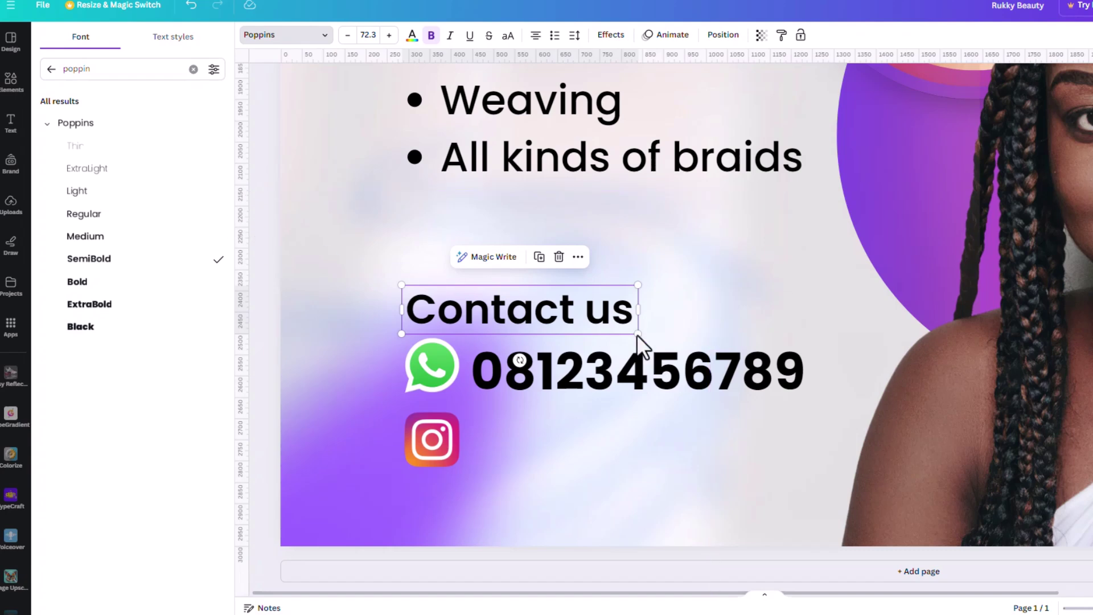
pyautogui.moveTo(564, 316); pyautogui.dragTo(566, 311)
# Step: Duplicate the phone number, place the copy beside the Instagram icon, and replace its text with rukky_beauty
pyautogui.click(699, 373)
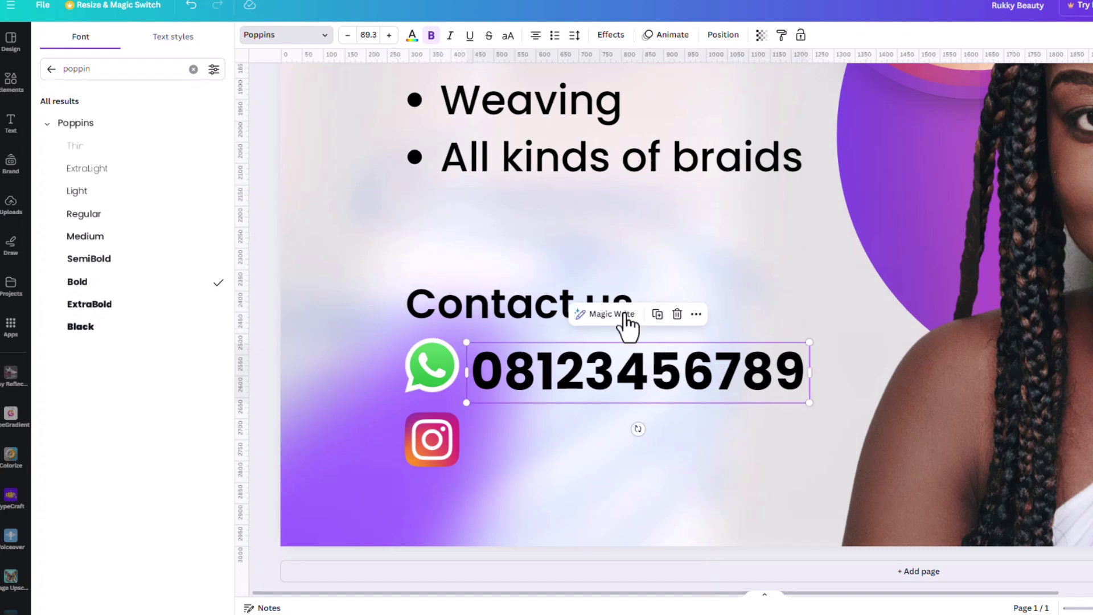
pyautogui.click(658, 315)
pyautogui.moveTo(658, 364); pyautogui.dragTo(663, 433)
pyautogui.doubleClick(645, 424)
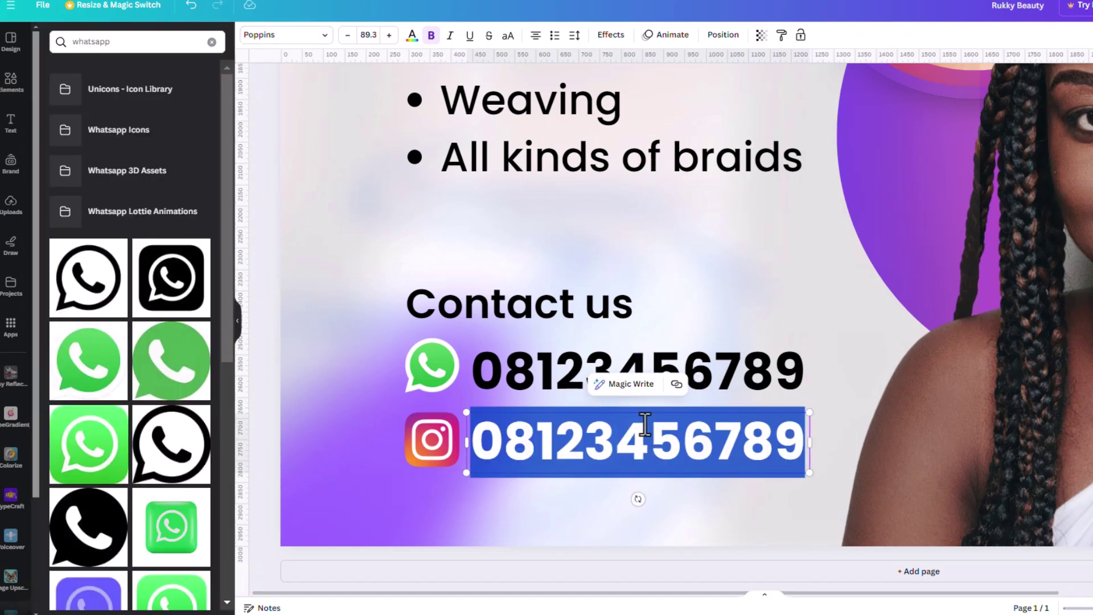
pyautogui.write('rukk')
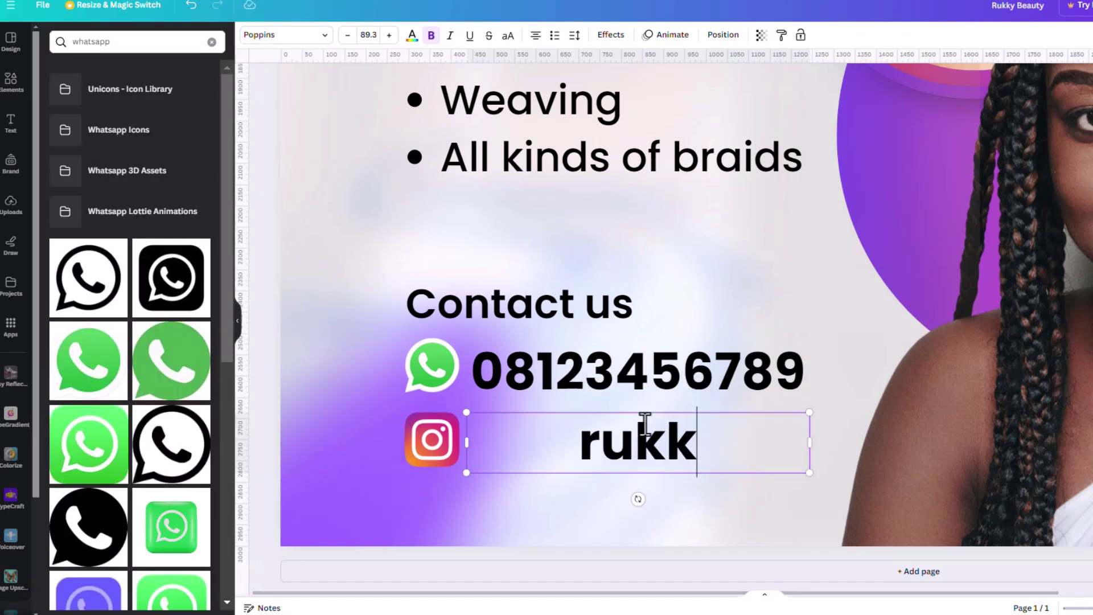
pyautogui.write('y_')
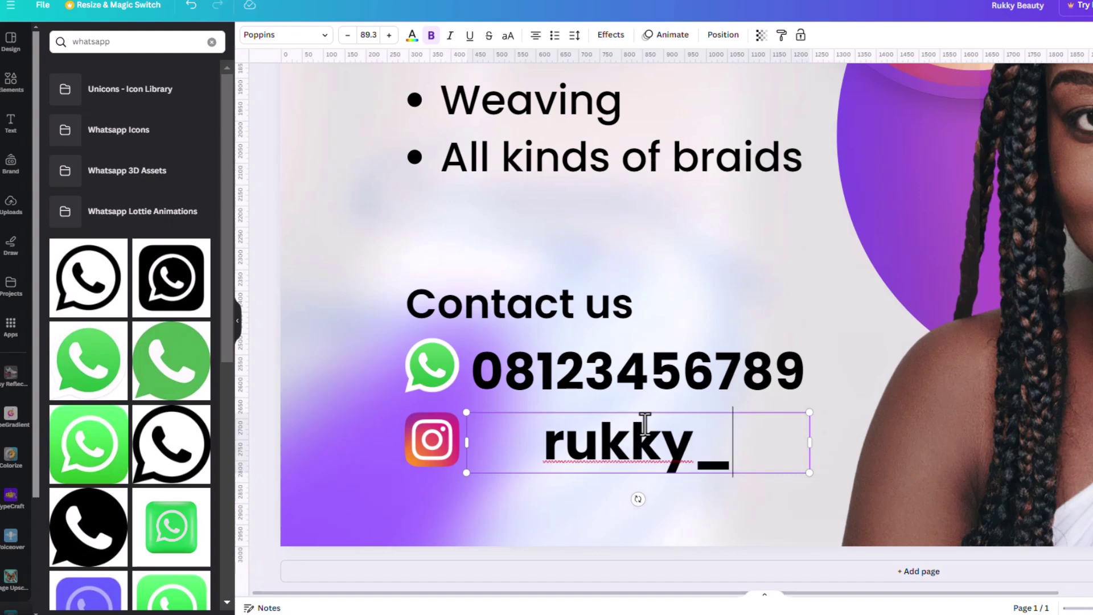
pyautogui.scroll(-6, 692, 345)
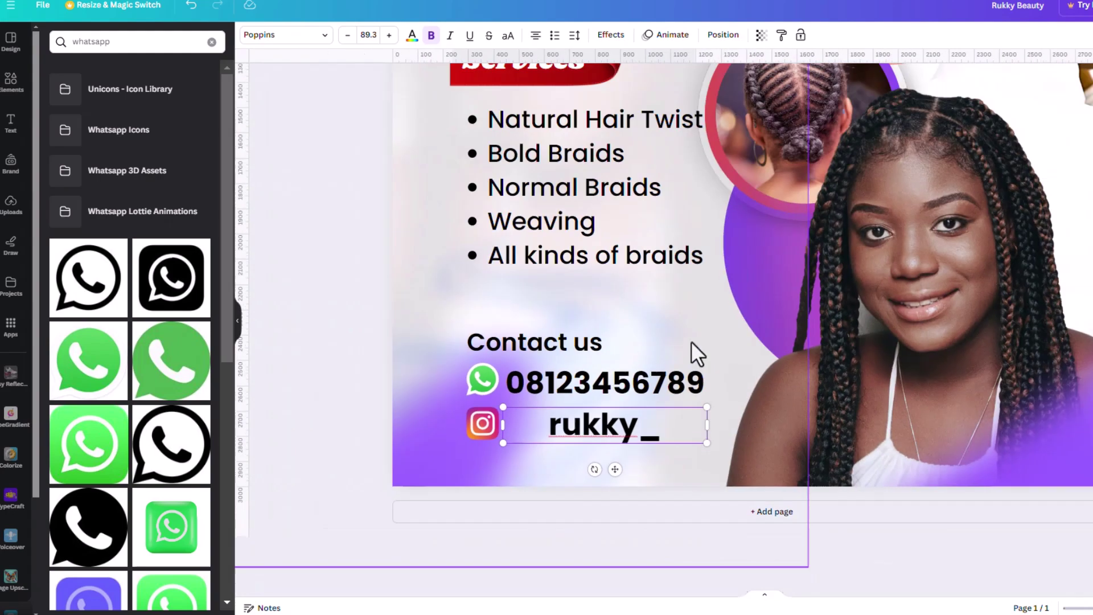
pyautogui.scroll(5, 691, 341)
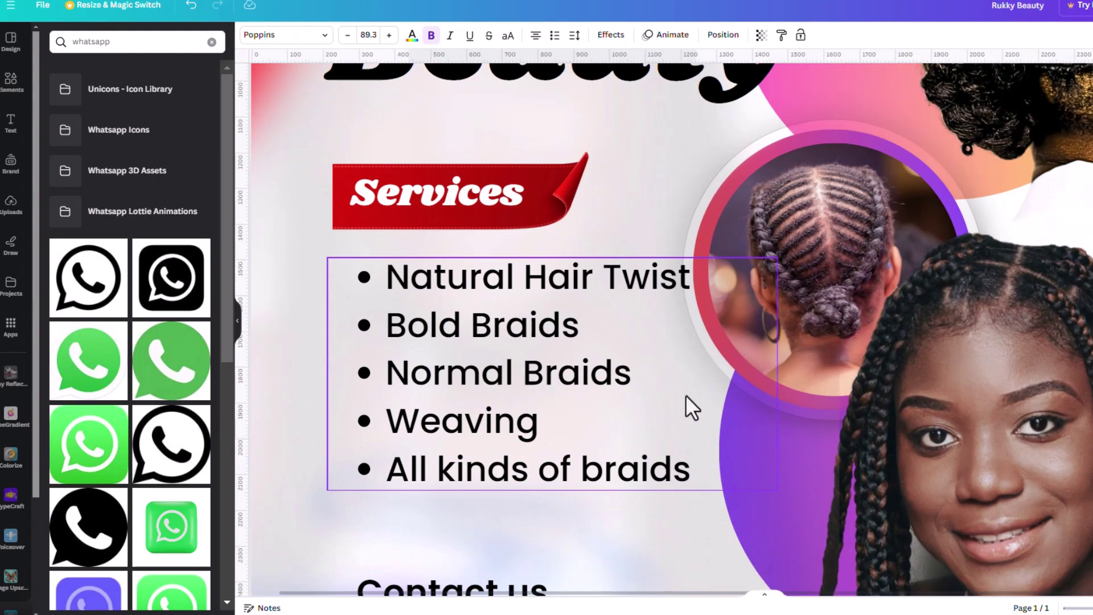
pyautogui.scroll(-4, 686, 395)
pyautogui.write('beauty')
# Step: Shrink the rukky_beauty text to font size 72.8 and remove its bold formatting
pyautogui.moveTo(691, 459)
pyautogui.mouseDown()
pyautogui.moveTo(740, 469)
pyautogui.moveTo(677, 461)
pyautogui.mouseUp()
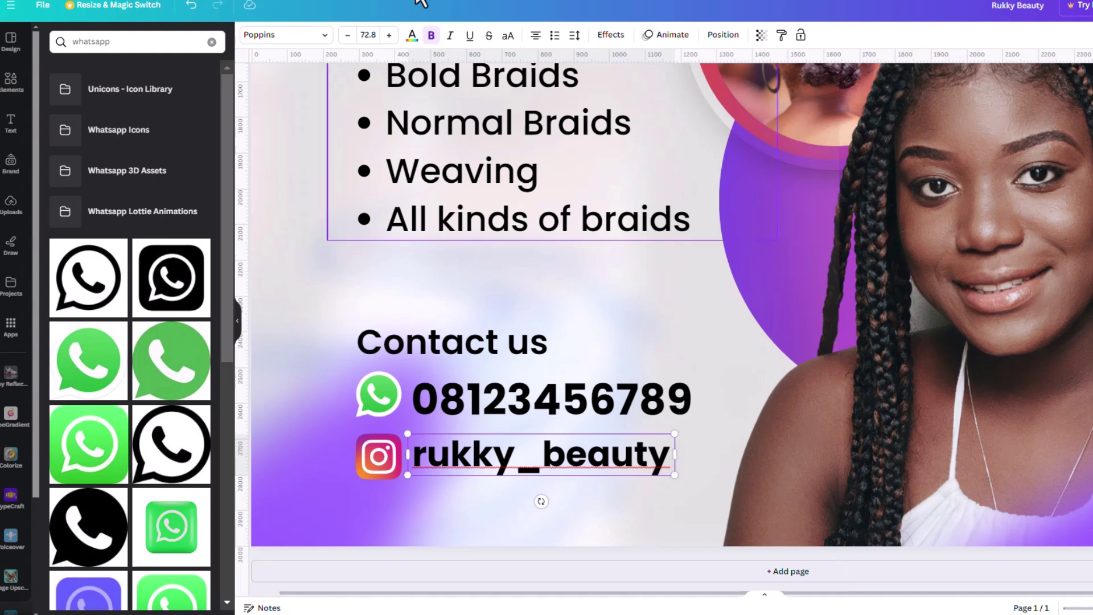
pyautogui.click(433, 36)
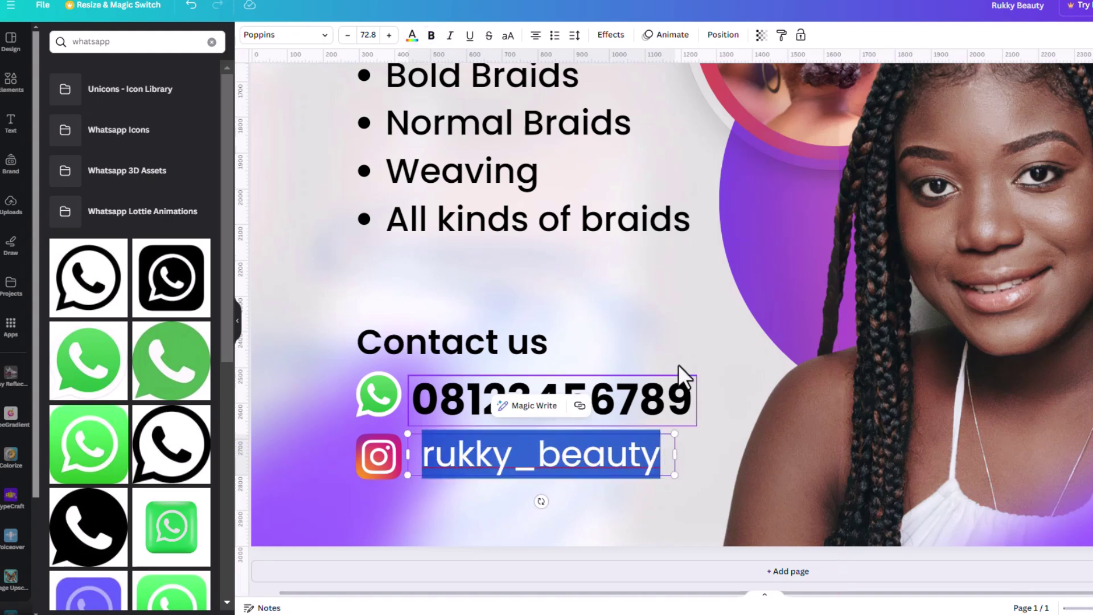
pyautogui.click(693, 333)
pyautogui.scroll(-5, 665, 389)
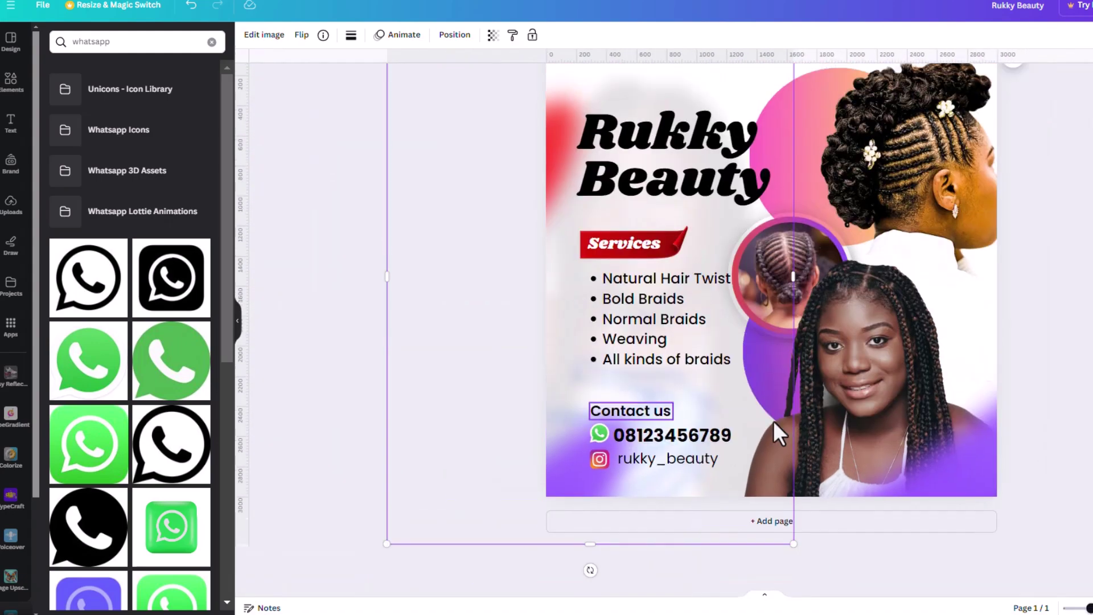
pyautogui.scroll(1, 855, 313)
# Step: Shift the lower model slightly right and up, and move the circular hairstyle photo slightly right and down
pyautogui.click(854, 313)
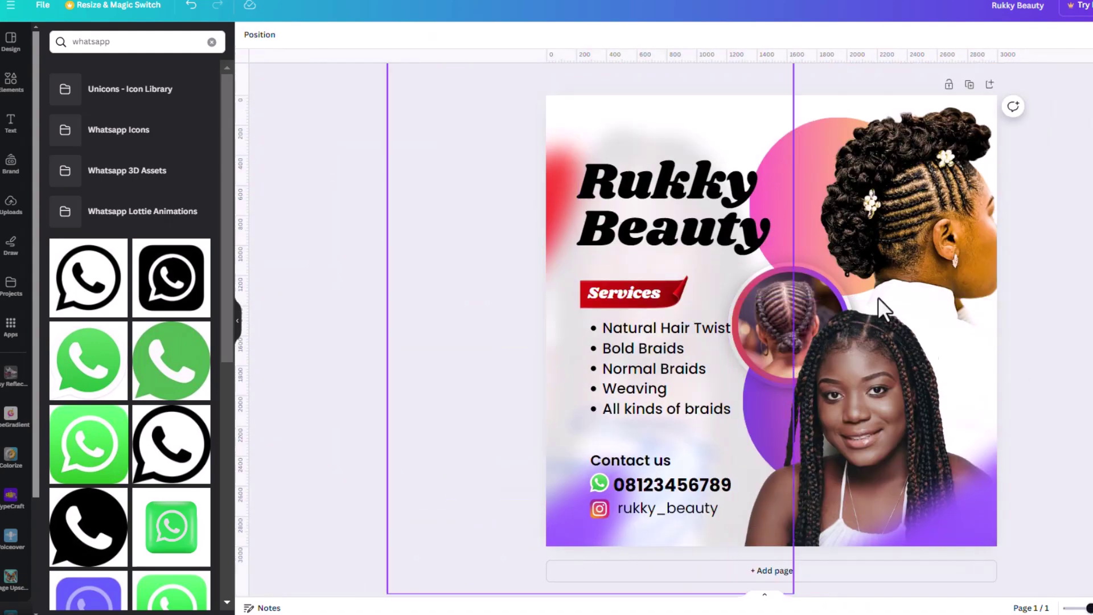
pyautogui.moveTo(876, 365); pyautogui.dragTo(890, 358)
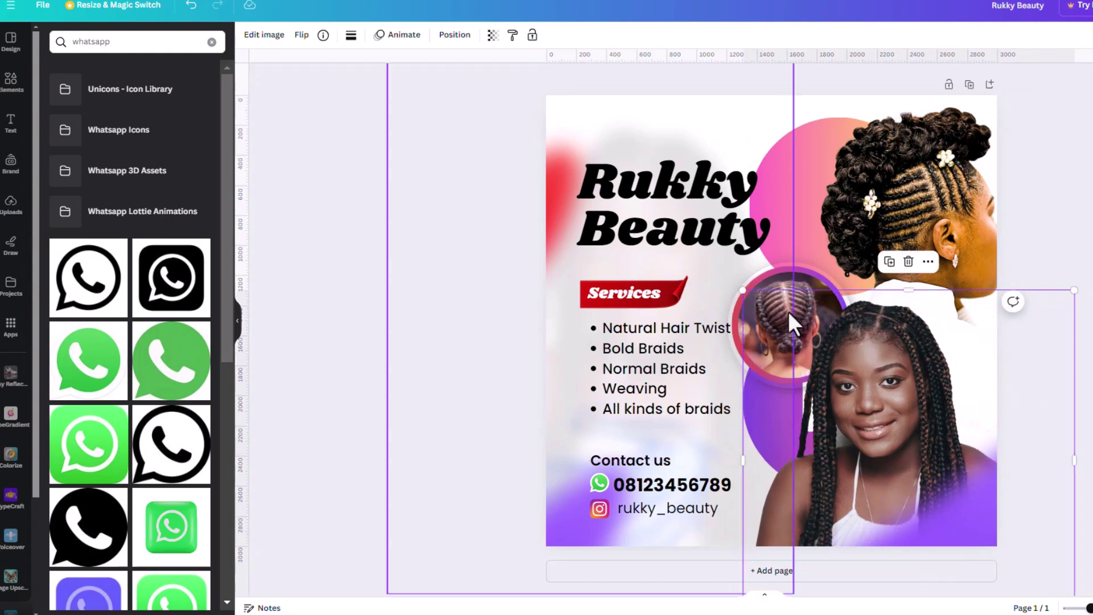
pyautogui.click(795, 274)
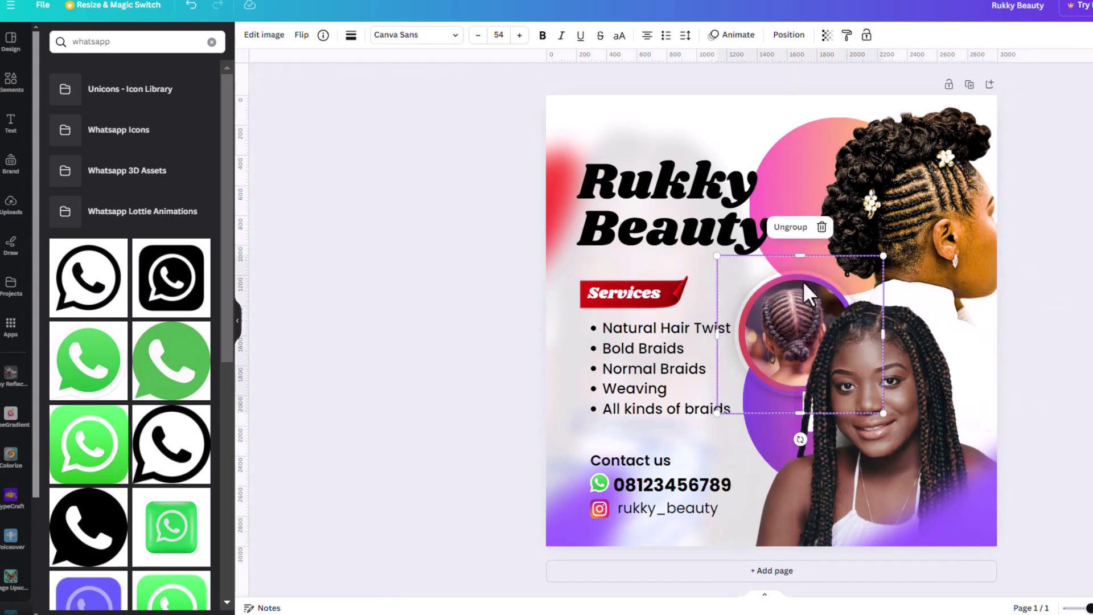
# Step: Shift the upper model slightly left with her image's lower edge cropped, and raise the Rukky Beauty title slightly
pyautogui.click(937, 235)
pyautogui.moveTo(937, 234); pyautogui.dragTo(944, 220)
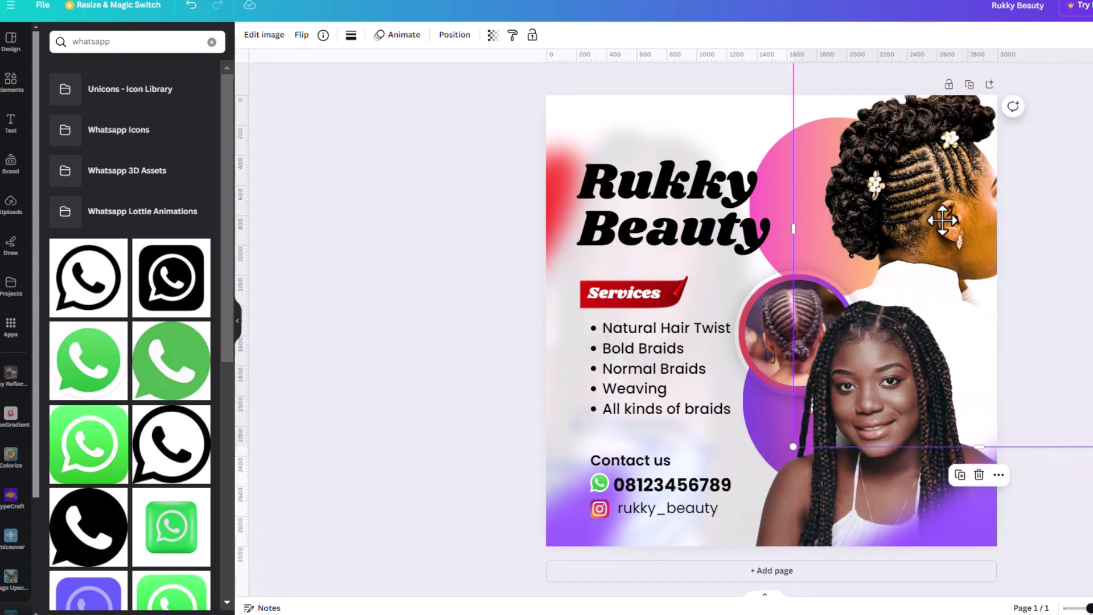
pyautogui.moveTo(979, 446); pyautogui.dragTo(972, 371)
pyautogui.moveTo(930, 217); pyautogui.dragTo(924, 211)
pyautogui.click(702, 233)
pyautogui.moveTo(691, 213); pyautogui.dragTo(689, 208)
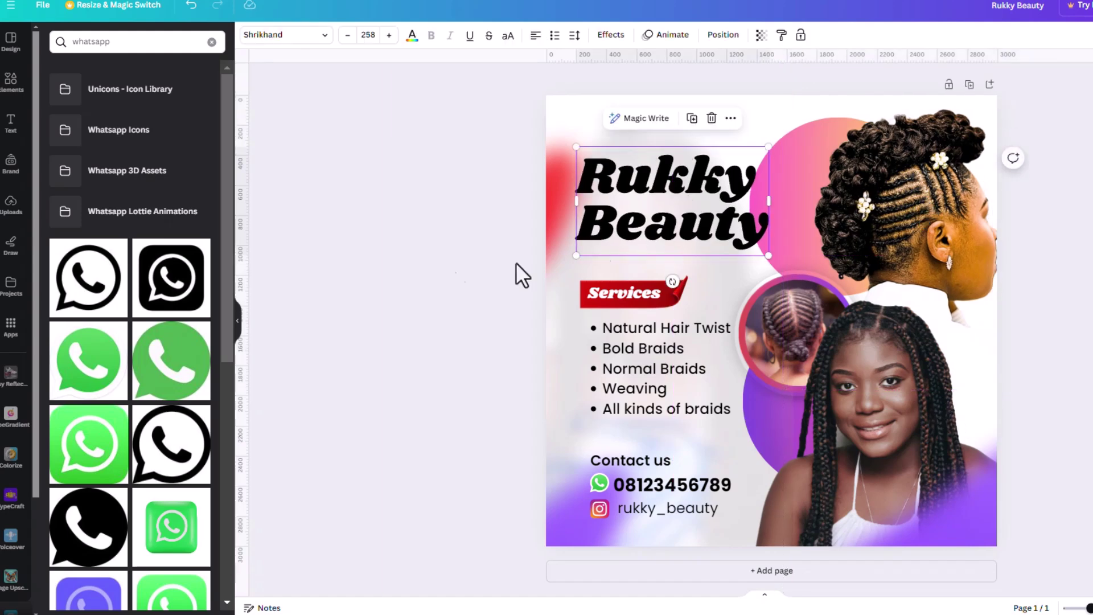
# Step: Add the uploaded light beam image and place it over the Rukky Beauty title
pyautogui.click(11, 210)
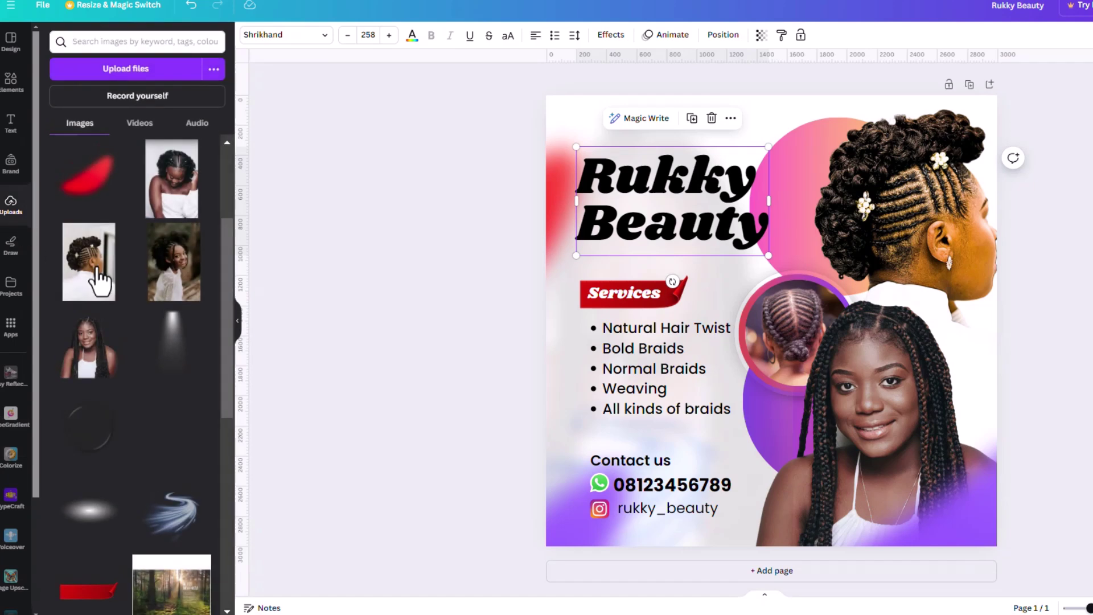
pyautogui.click(168, 365)
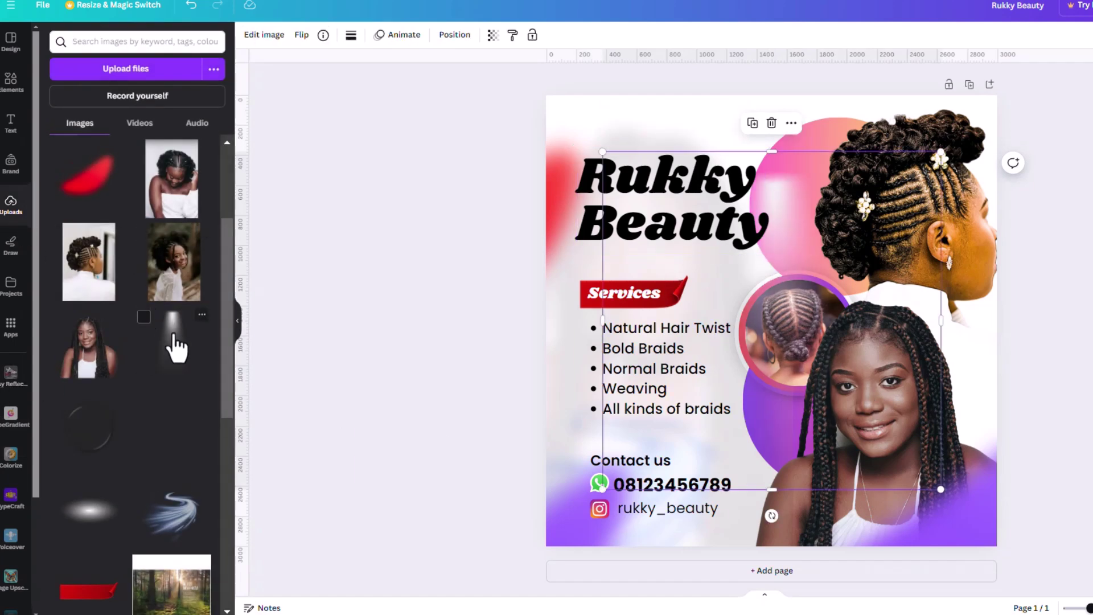
pyautogui.moveTo(794, 239); pyautogui.dragTo(645, 191)
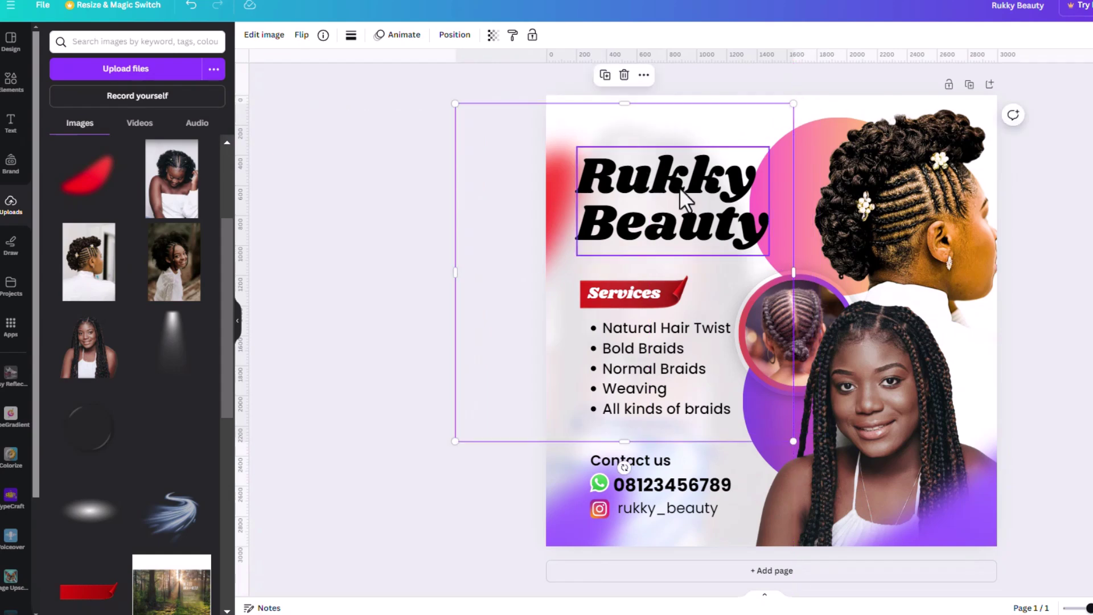
# Step: Move the light beam to the top of the layer order, above all the text
pyautogui.click(465, 35)
pyautogui.scroll(-3, 159, 364)
pyautogui.scroll(-1, 152, 310)
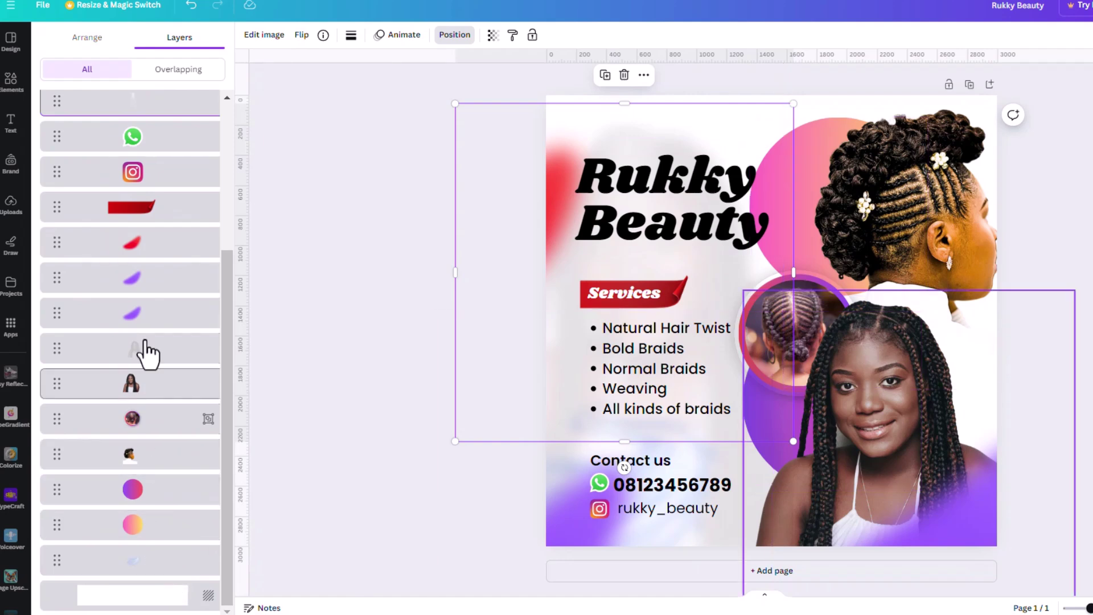
pyautogui.scroll(4, 145, 342)
pyautogui.moveTo(142, 342); pyautogui.dragTo(144, 111)
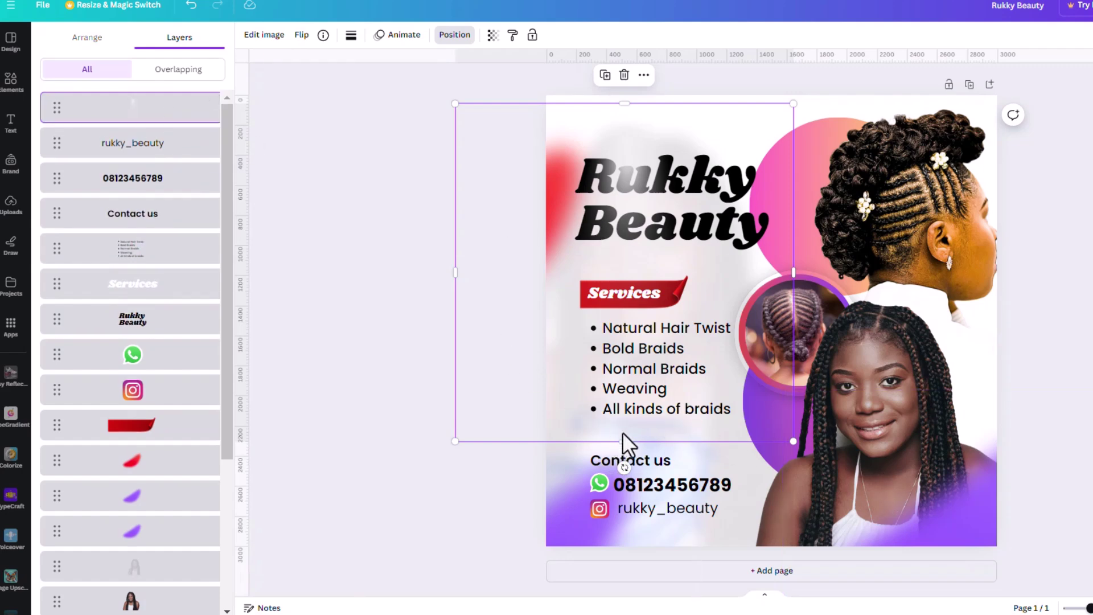
# Step: Crop both sides of the light beam, rotate it to horizontal, and position it across the title
pyautogui.moveTo(795, 267); pyautogui.dragTo(743, 267)
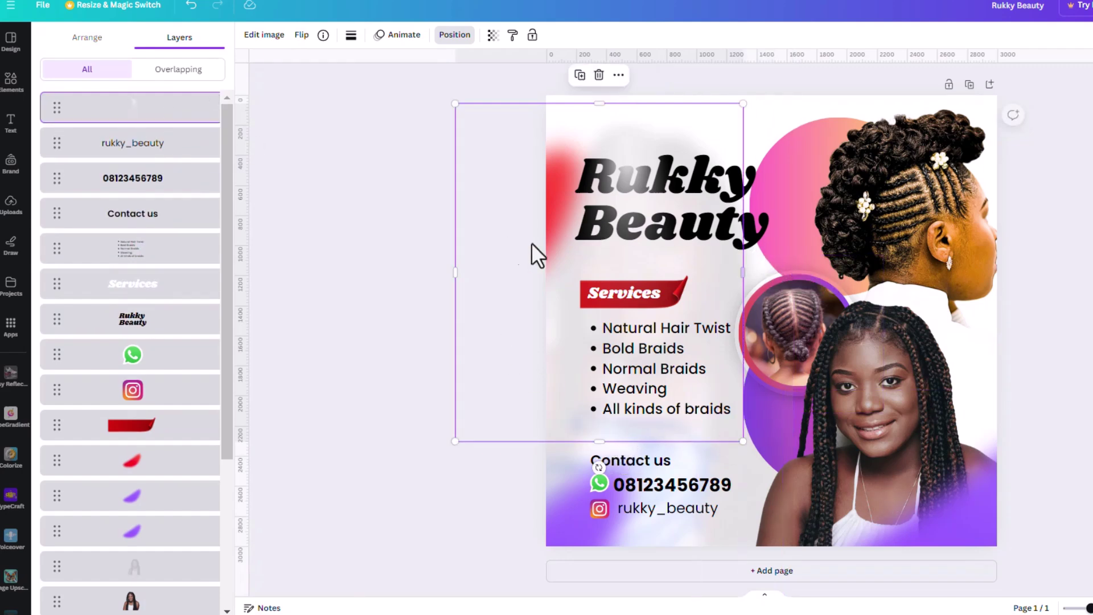
pyautogui.moveTo(451, 278); pyautogui.dragTo(507, 272)
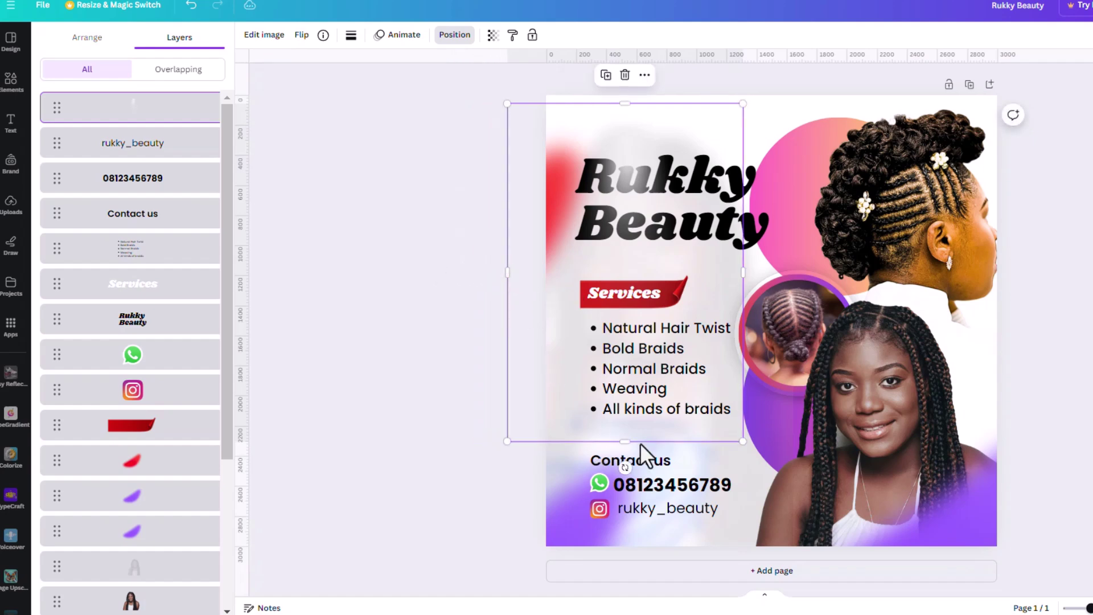
pyautogui.moveTo(625, 467); pyautogui.dragTo(853, 274)
pyautogui.moveTo(554, 279); pyautogui.dragTo(588, 203)
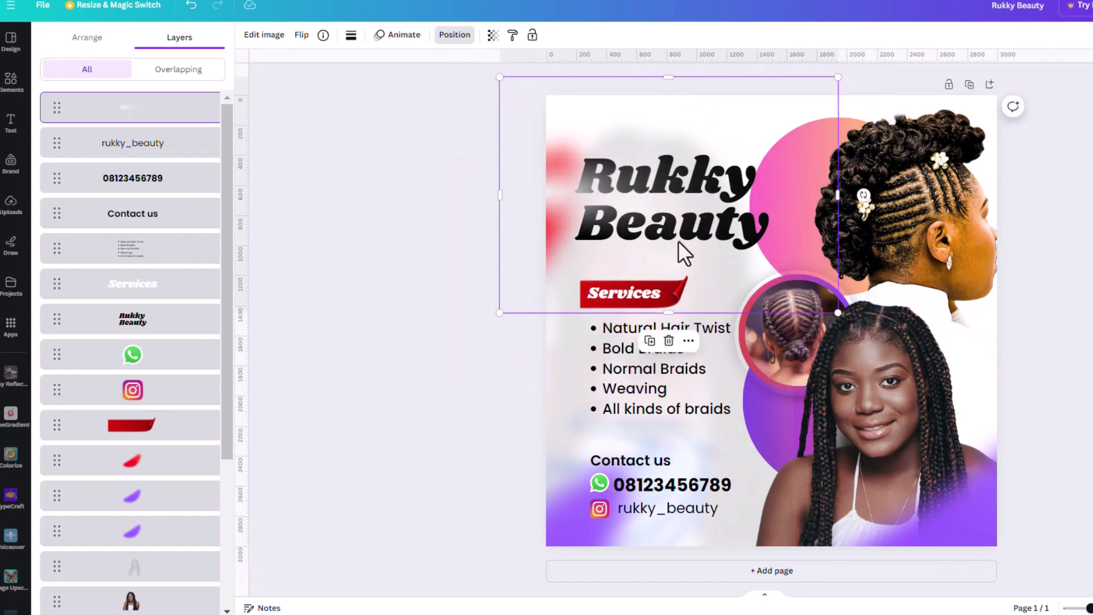
# Step: Enlarge the horizontal light beam over the title and crop its upper and lower edges
pyautogui.moveTo(838, 313); pyautogui.dragTo(910, 348)
pyautogui.moveTo(647, 256); pyautogui.dragTo(646, 254)
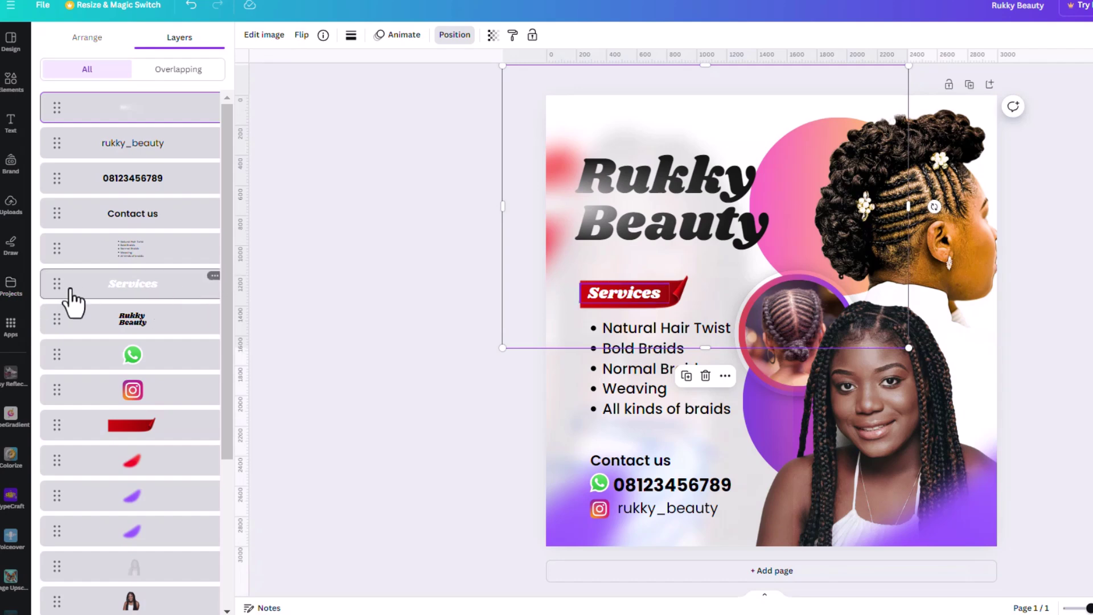
pyautogui.moveTo(708, 65); pyautogui.dragTo(706, 129)
pyautogui.moveTo(706, 348); pyautogui.dragTo(707, 289)
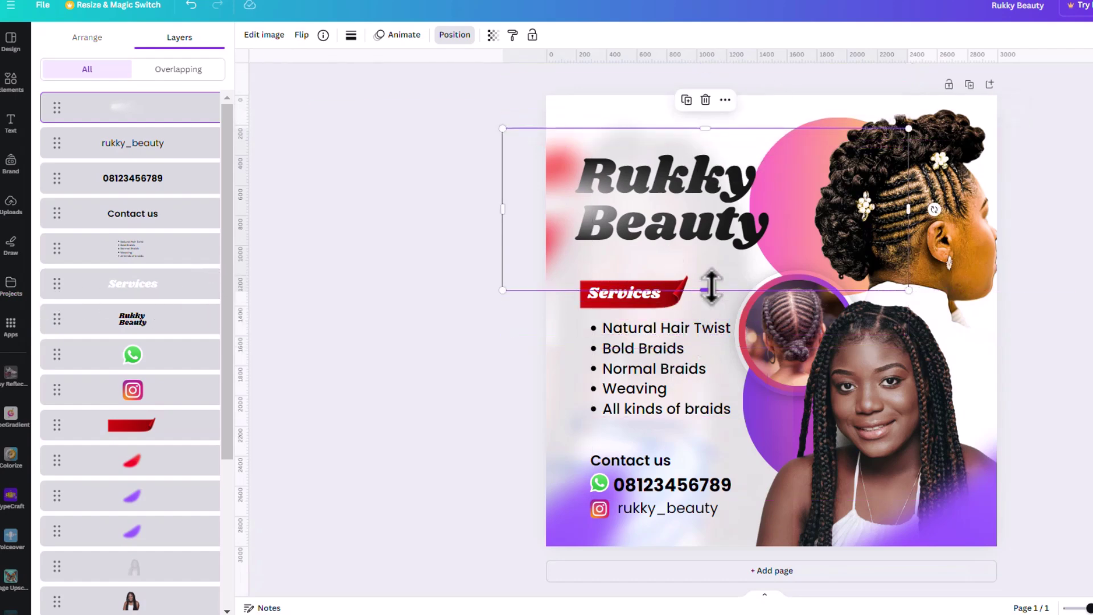
# Step: Add the uploaded soft white glow image and place it over the end of the word Beauty
pyautogui.click(11, 215)
pyautogui.scroll(-3, 161, 392)
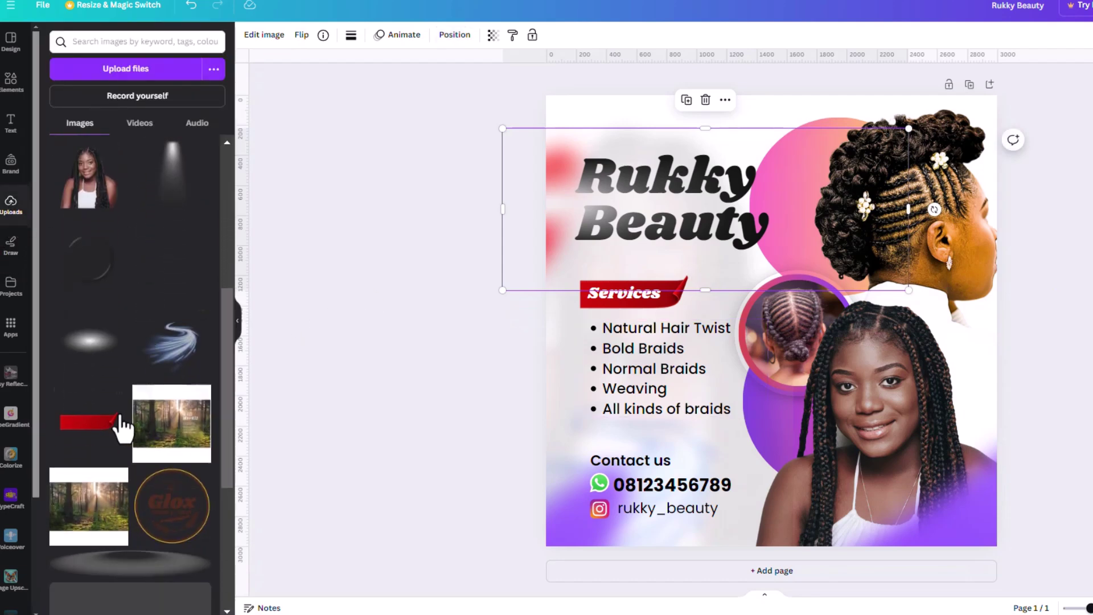
pyautogui.click(86, 344)
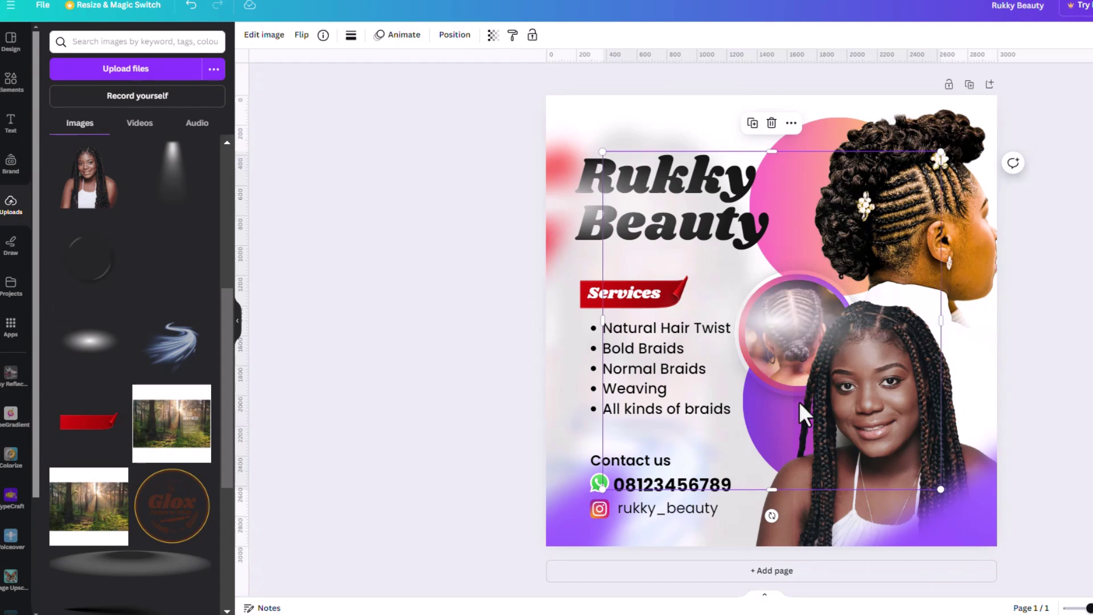
pyautogui.moveTo(779, 315); pyautogui.dragTo(738, 208)
# Step: Adjust the lower model's image, setting Blacks to 34 and Whites to 33
pyautogui.click(754, 521)
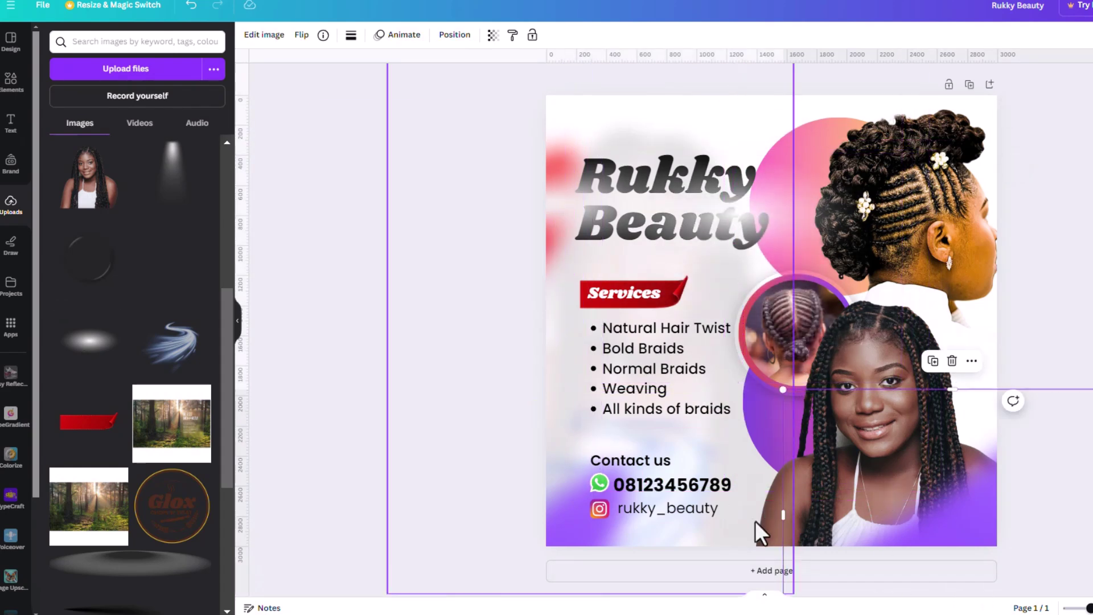
pyautogui.click(880, 363)
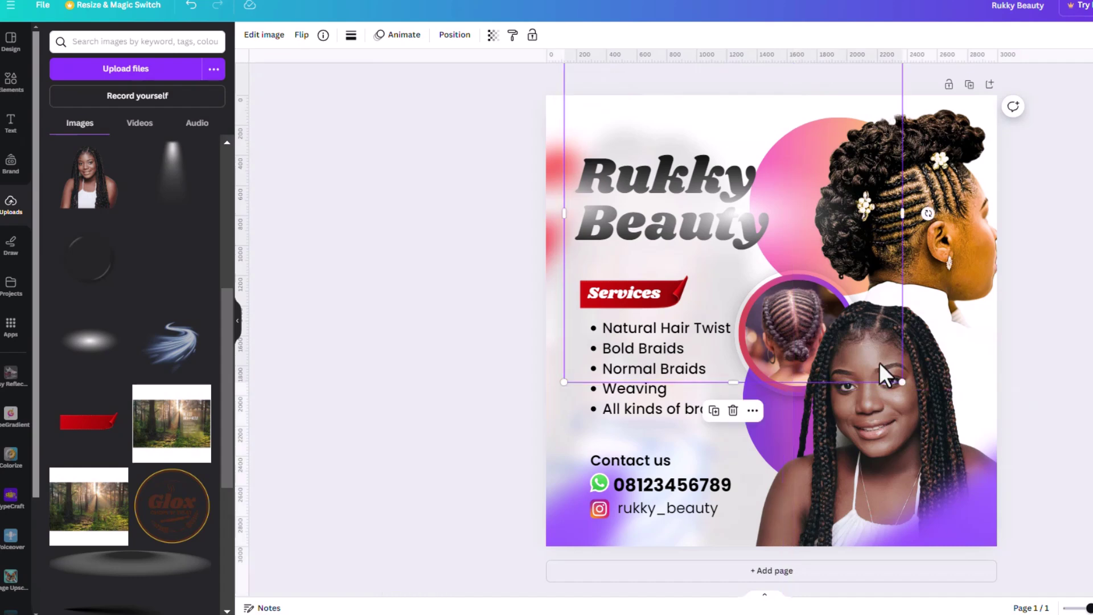
pyautogui.click(921, 376)
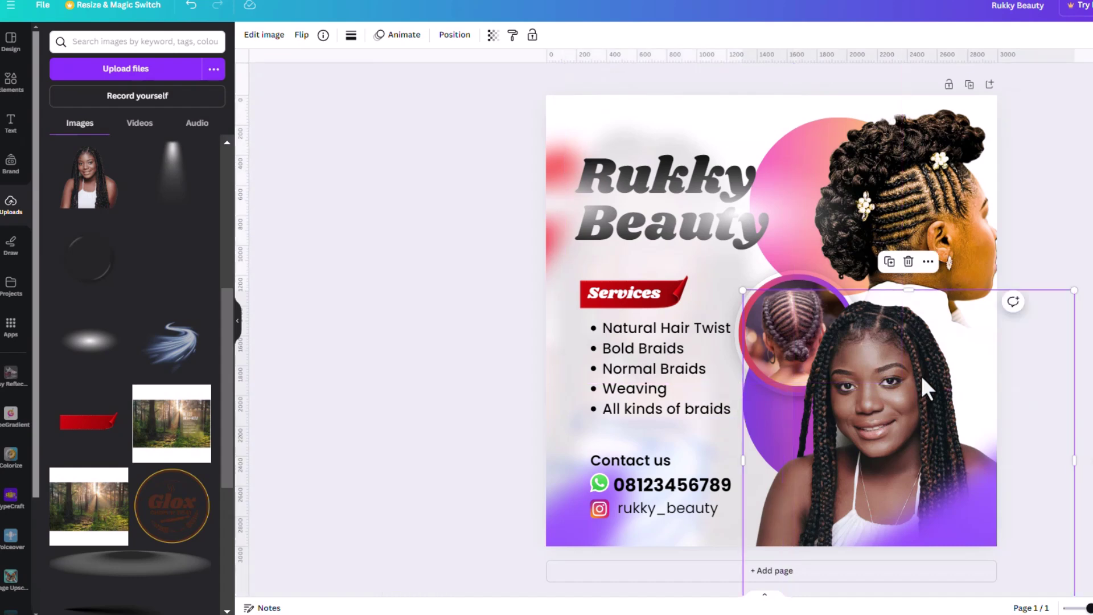
pyautogui.click(269, 35)
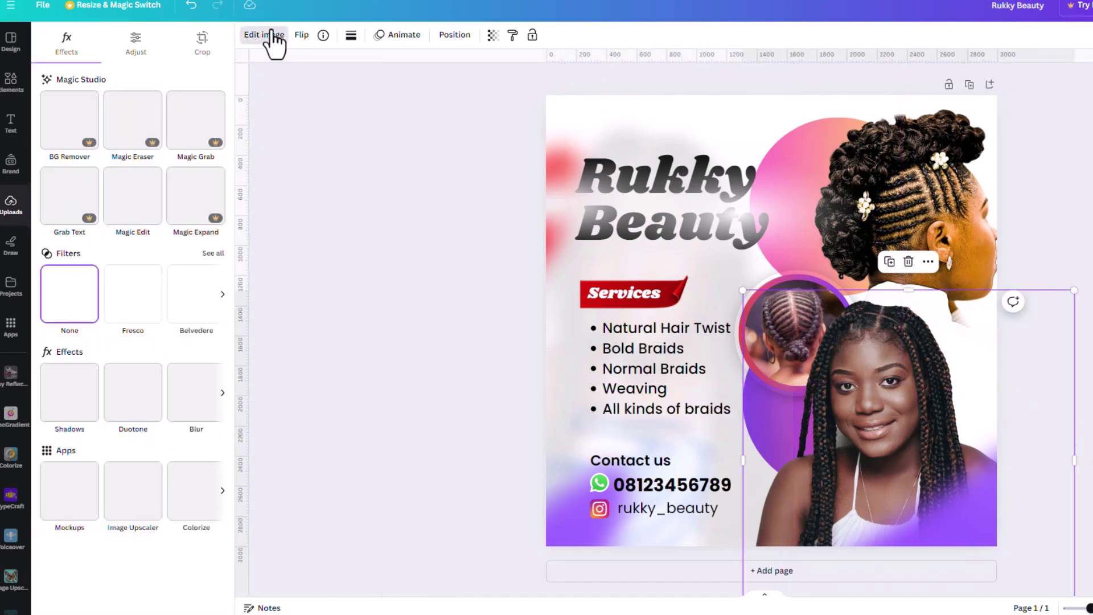
pyautogui.click(142, 56)
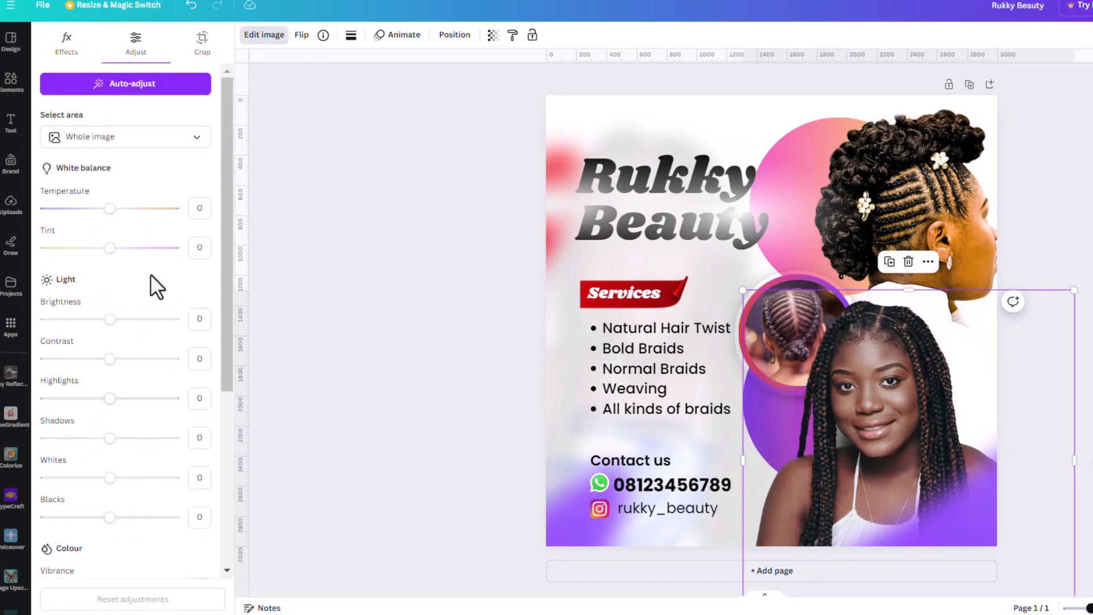
pyautogui.scroll(-3, 154, 342)
pyautogui.scroll(2, 113, 302)
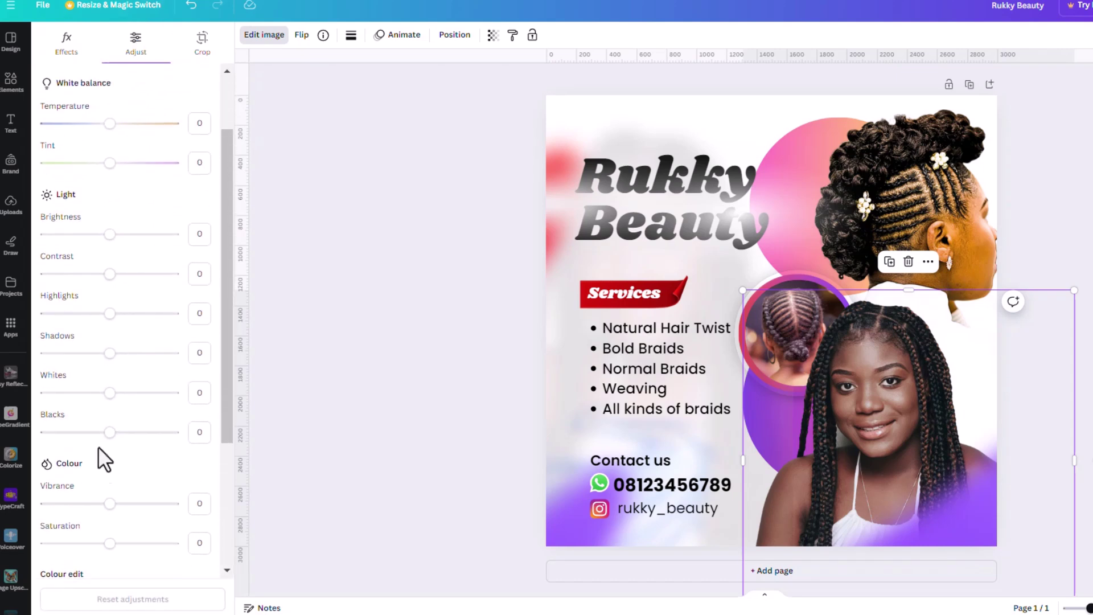
pyautogui.moveTo(105, 434); pyautogui.dragTo(121, 392)
pyautogui.click(113, 392)
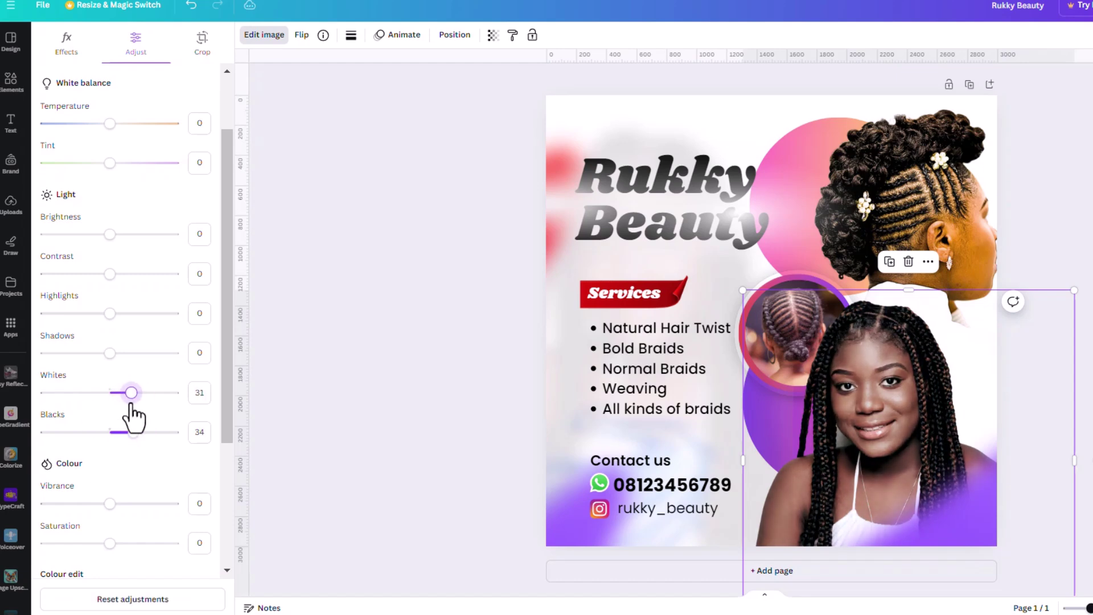
# Step: Set the lower model's Shadows to 10, Highlights to 14 and Contrast to 8
pyautogui.moveTo(107, 354); pyautogui.dragTo(125, 382)
pyautogui.moveTo(110, 319)
pyautogui.mouseDown()
pyautogui.moveTo(132, 320)
pyautogui.moveTo(74, 321)
pyautogui.moveTo(118, 329)
pyautogui.mouseUp()
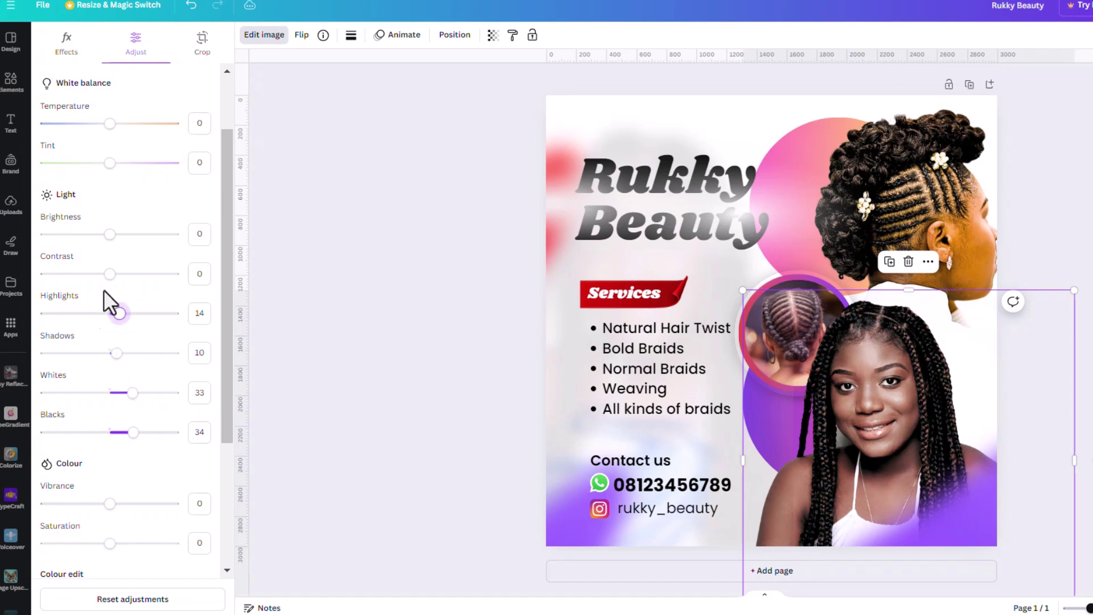
pyautogui.moveTo(114, 285)
pyautogui.mouseDown()
pyautogui.moveTo(132, 284)
pyautogui.moveTo(103, 285)
pyautogui.mouseUp()
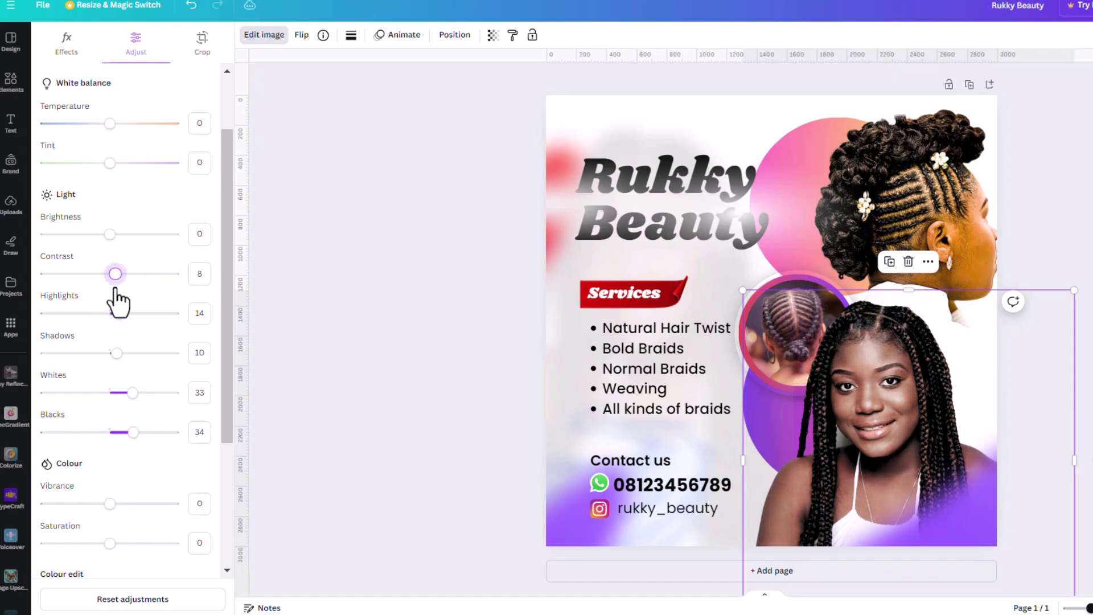
# Step: Set the lower model's Vibrance to 94 and Sharpness to 54
pyautogui.scroll(-3, 137, 297)
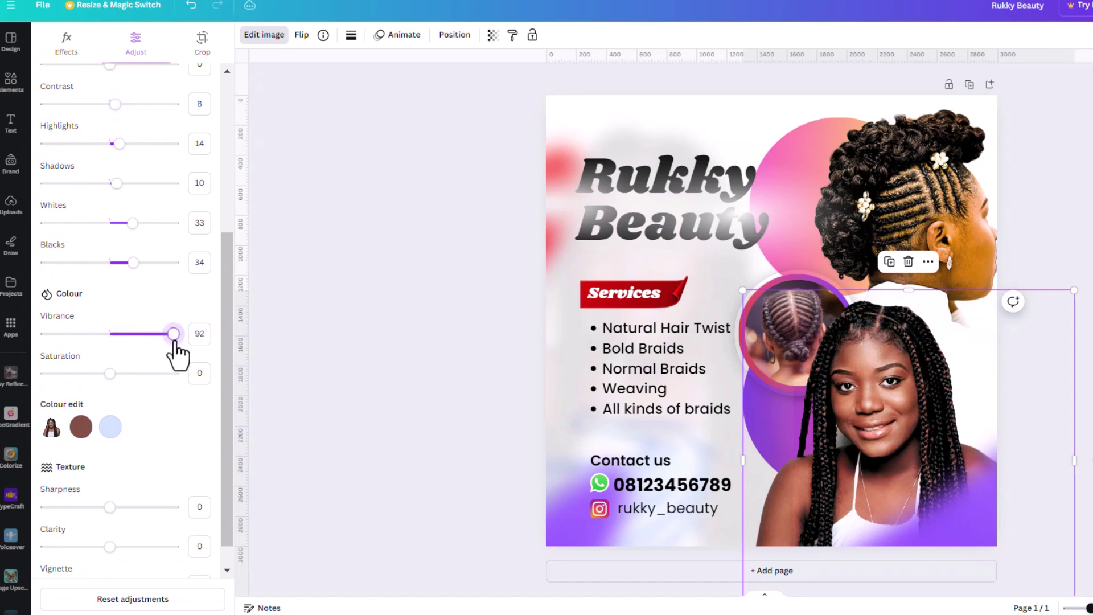
pyautogui.scroll(-1, 160, 416)
pyautogui.moveTo(110, 478); pyautogui.dragTo(140, 478)
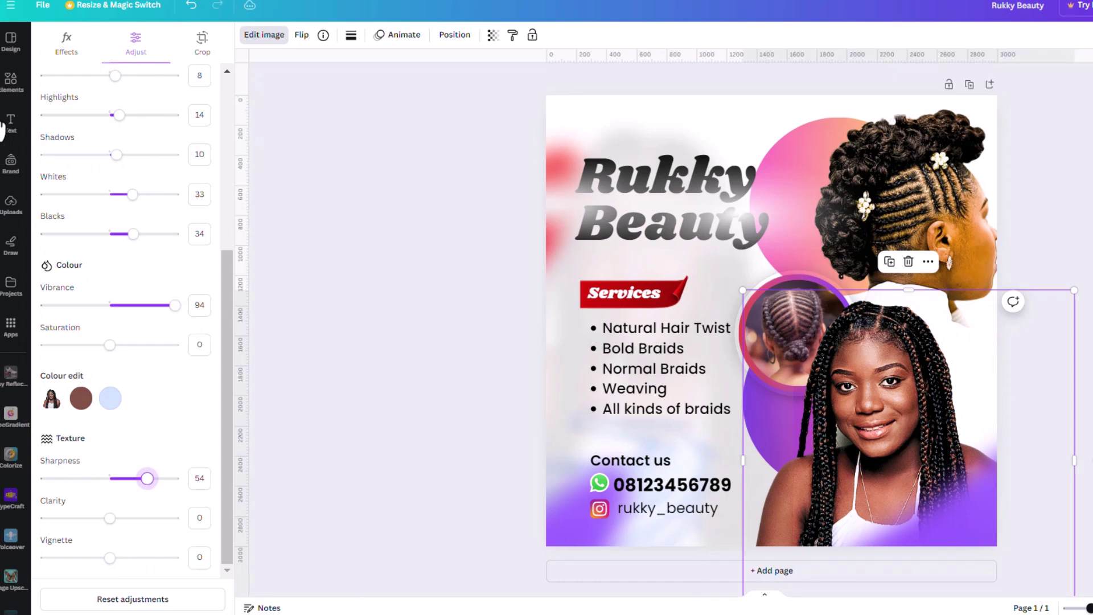
# Step: Add a rounded square, stretch it into a wide rectangle and place it over the contact details
pyautogui.click(12, 85)
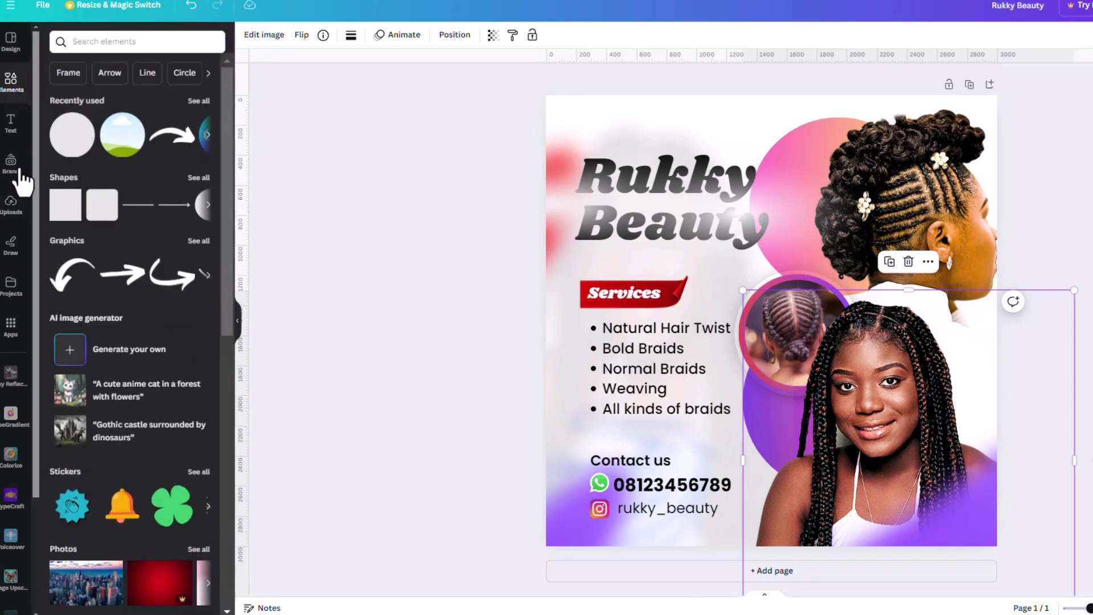
pyautogui.click(102, 204)
pyautogui.moveTo(840, 321); pyautogui.dragTo(941, 321)
pyautogui.moveTo(822, 276); pyautogui.dragTo(822, 302)
pyautogui.moveTo(941, 345); pyautogui.dragTo(711, 492)
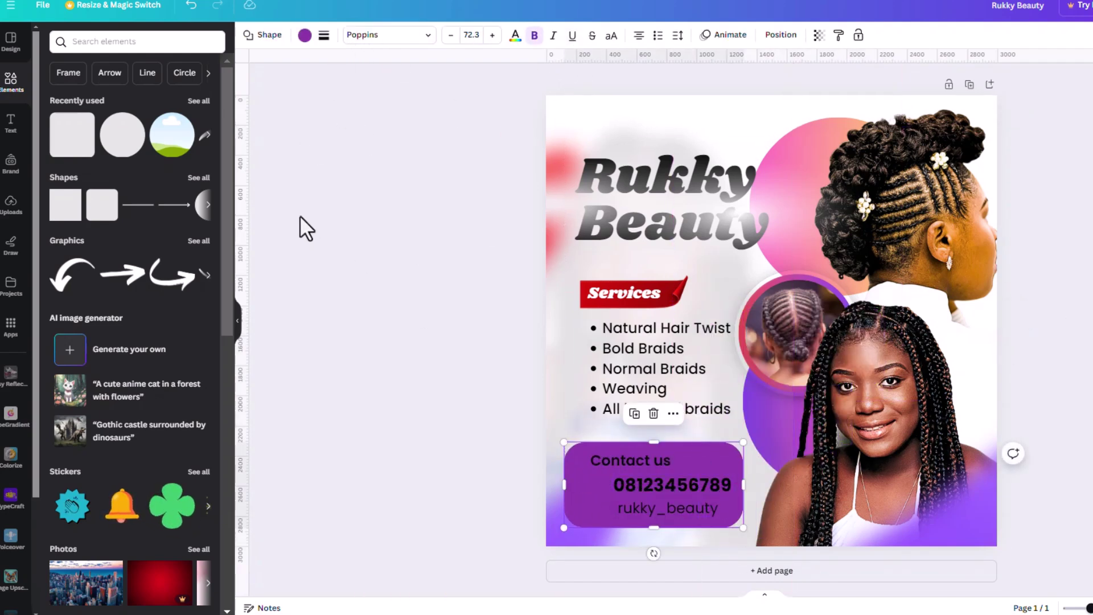
# Step: Fill the contact panel with the default solid violet and set its transparency to 13
pyautogui.click(305, 36)
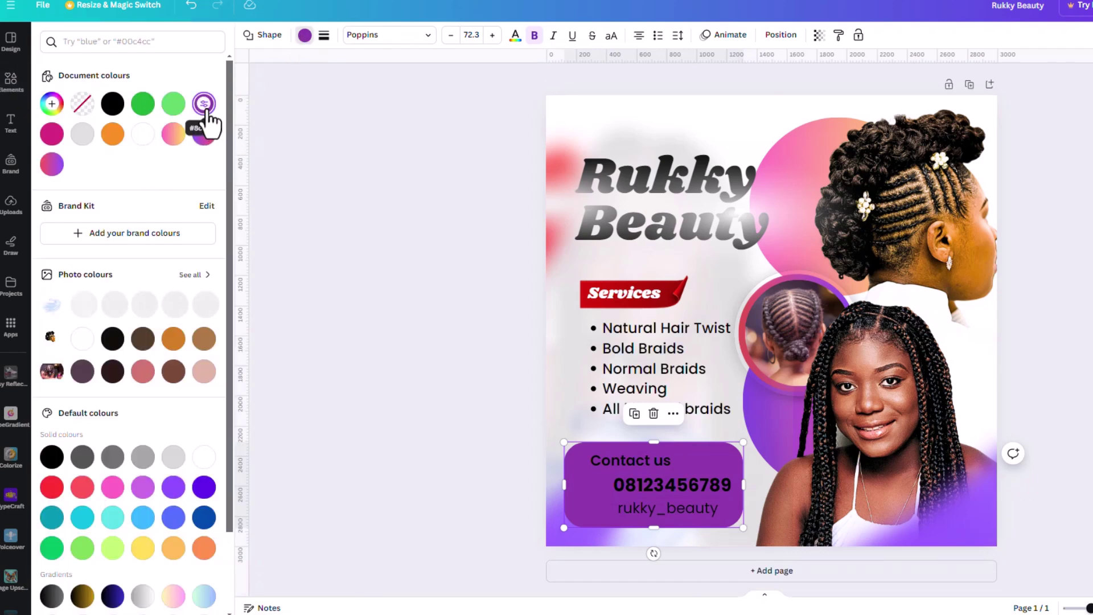
pyautogui.click(173, 489)
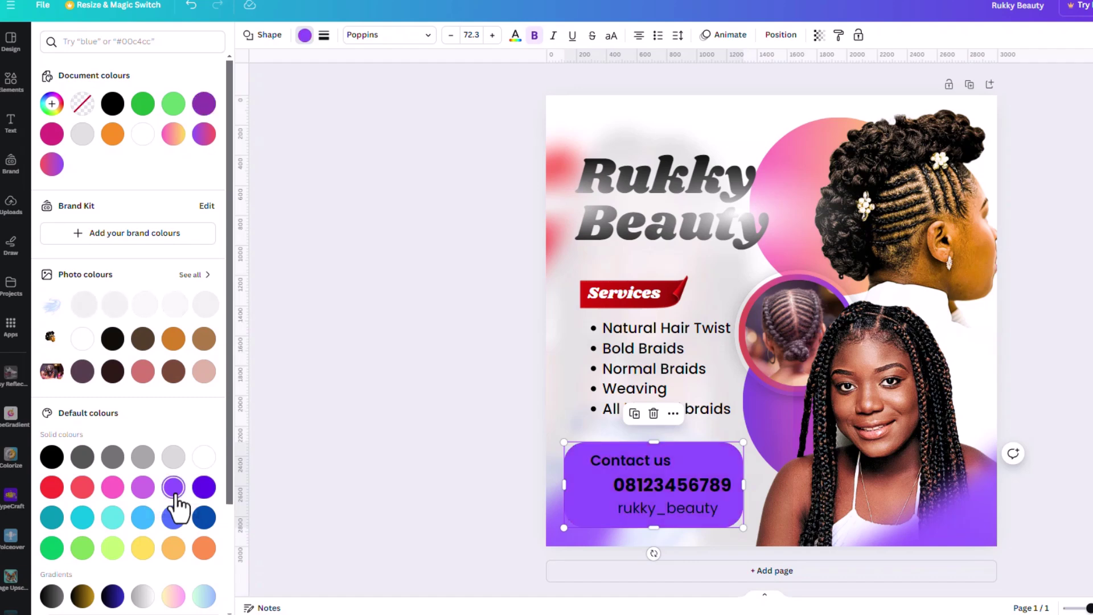
pyautogui.click(819, 36)
pyautogui.moveTo(778, 81); pyautogui.dragTo(725, 81)
pyautogui.scroll(5, 664, 501)
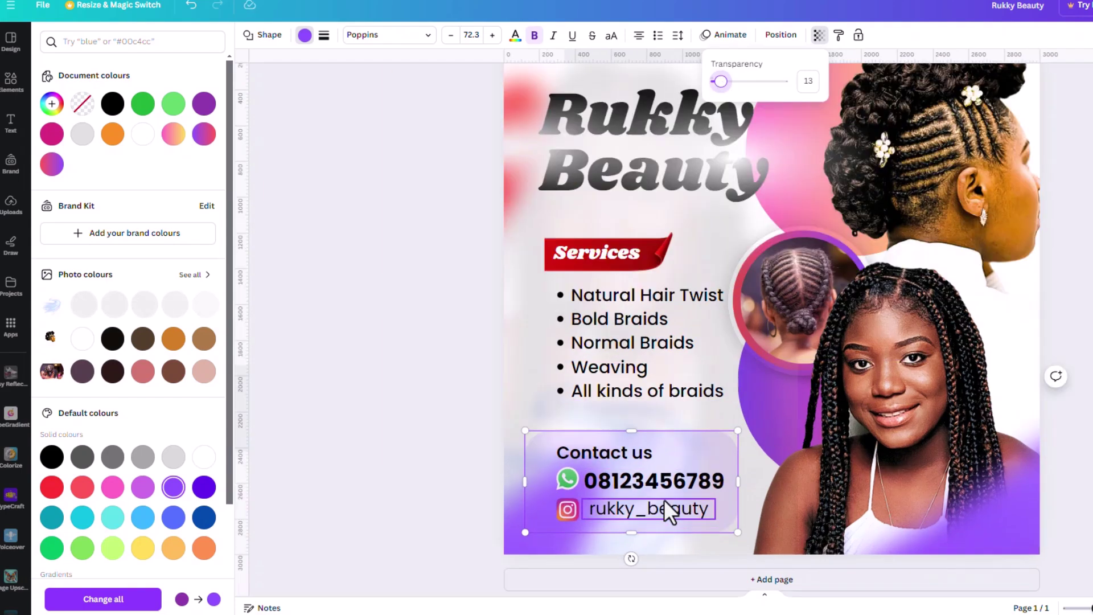
# Step: Set the contact panel's corner rounding to 40
pyautogui.click(324, 35)
pyautogui.click(323, 35)
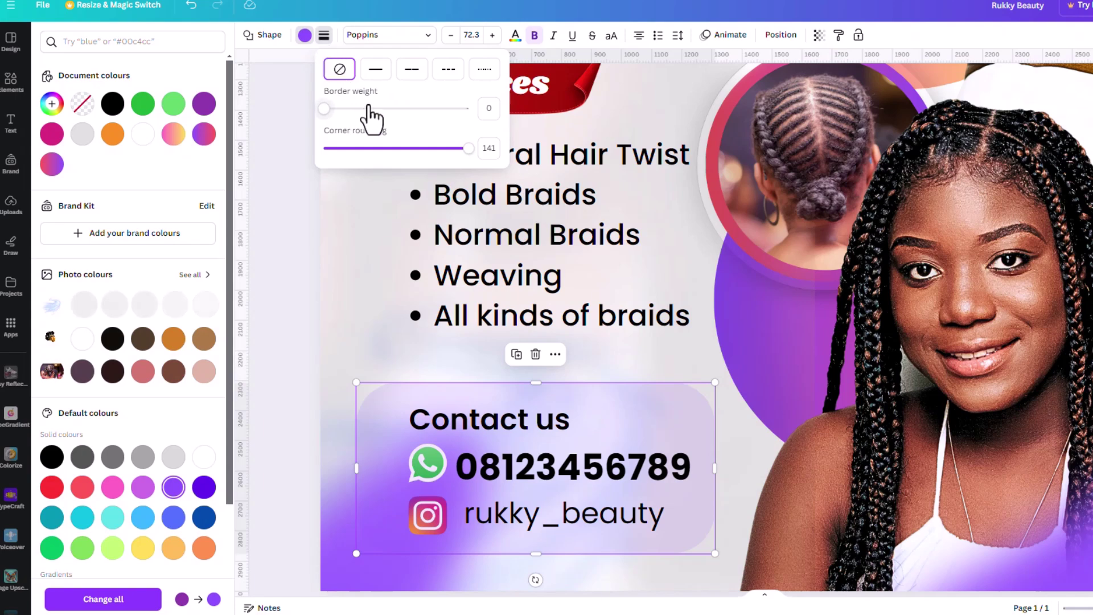
pyautogui.moveTo(468, 149); pyautogui.dragTo(381, 149)
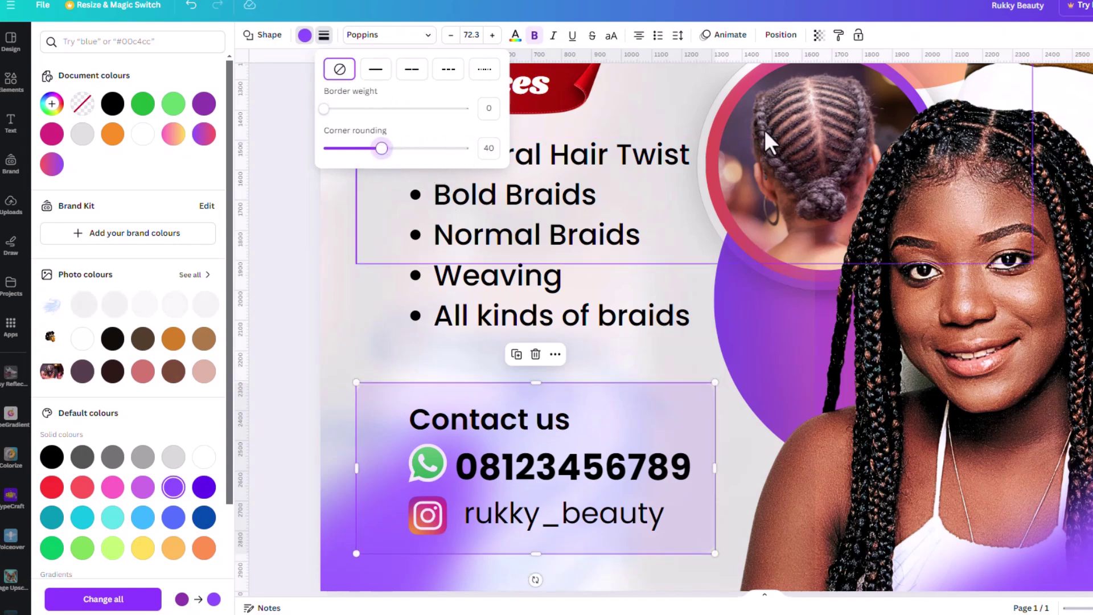
# Step: Change the contact panel's fill to white and set its transparency to 38
pyautogui.click(818, 35)
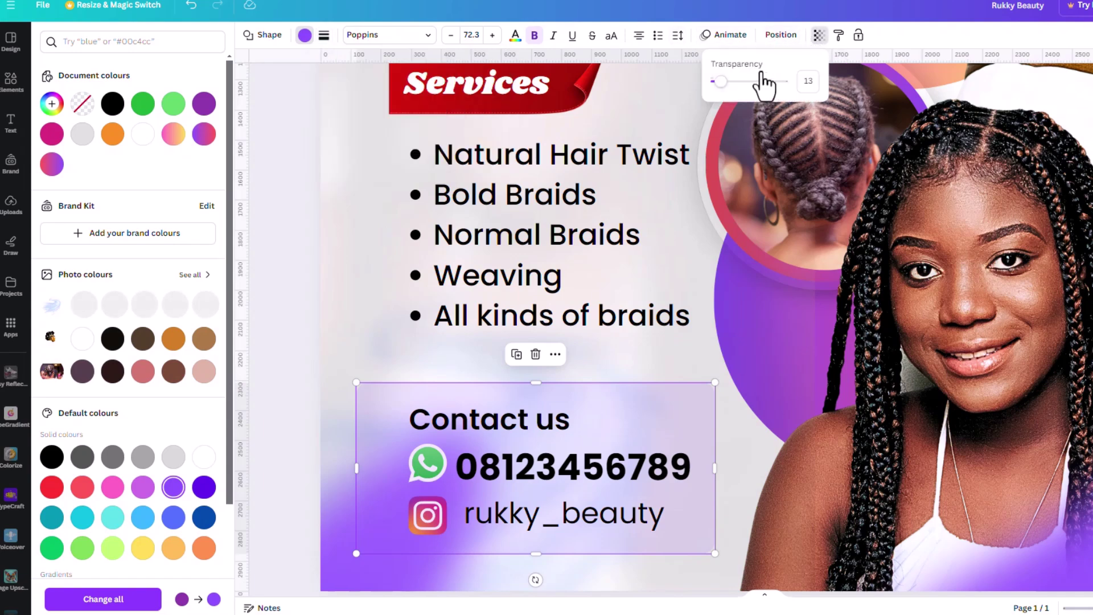
pyautogui.moveTo(720, 81); pyautogui.dragTo(714, 82)
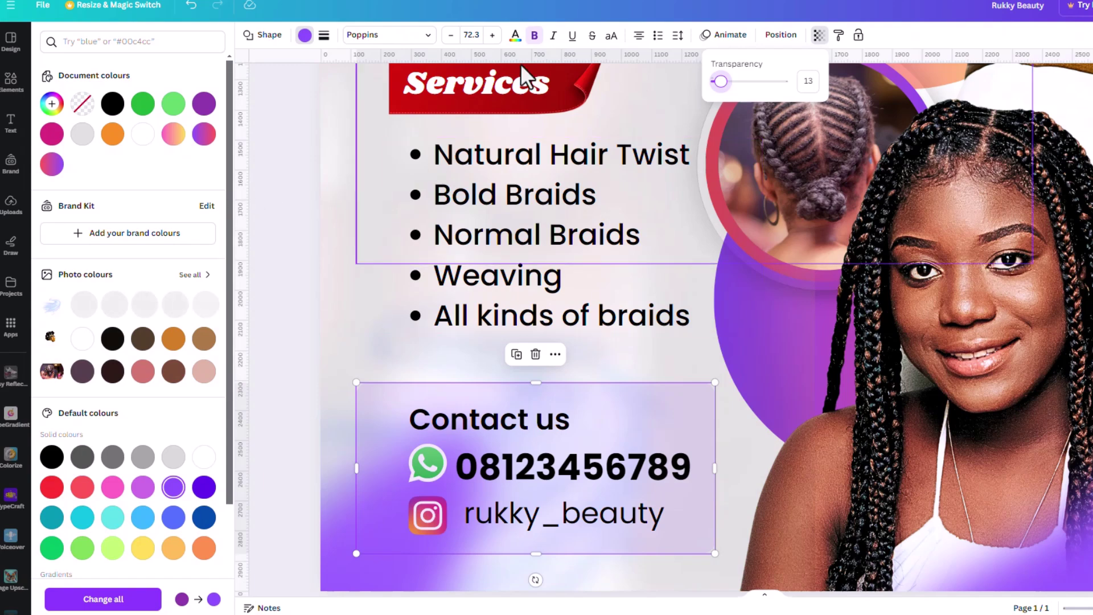
pyautogui.click(304, 37)
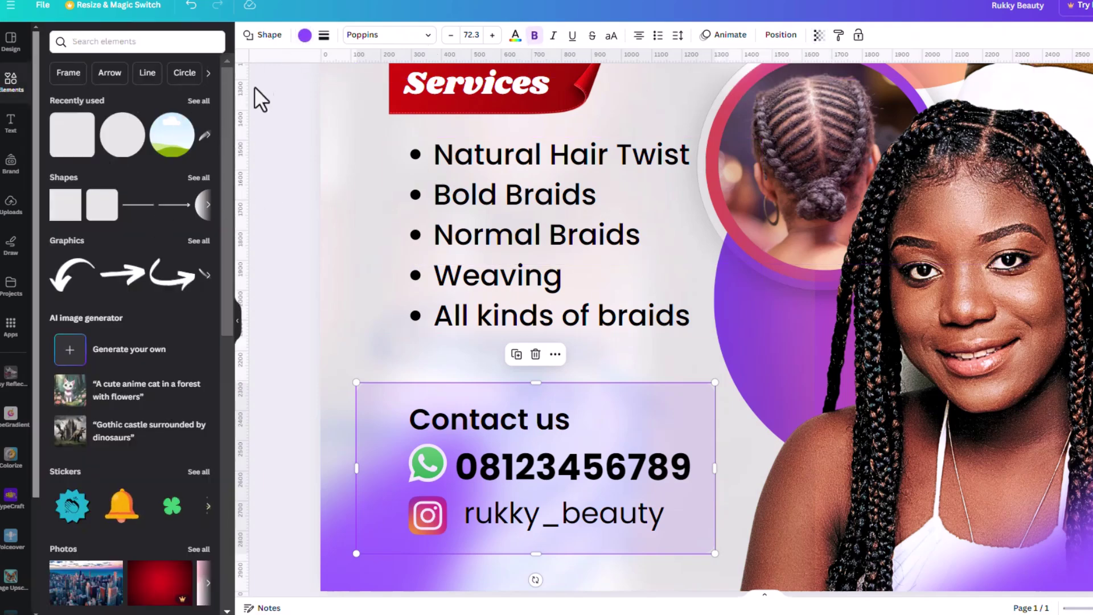
pyautogui.click(304, 35)
pyautogui.click(182, 137)
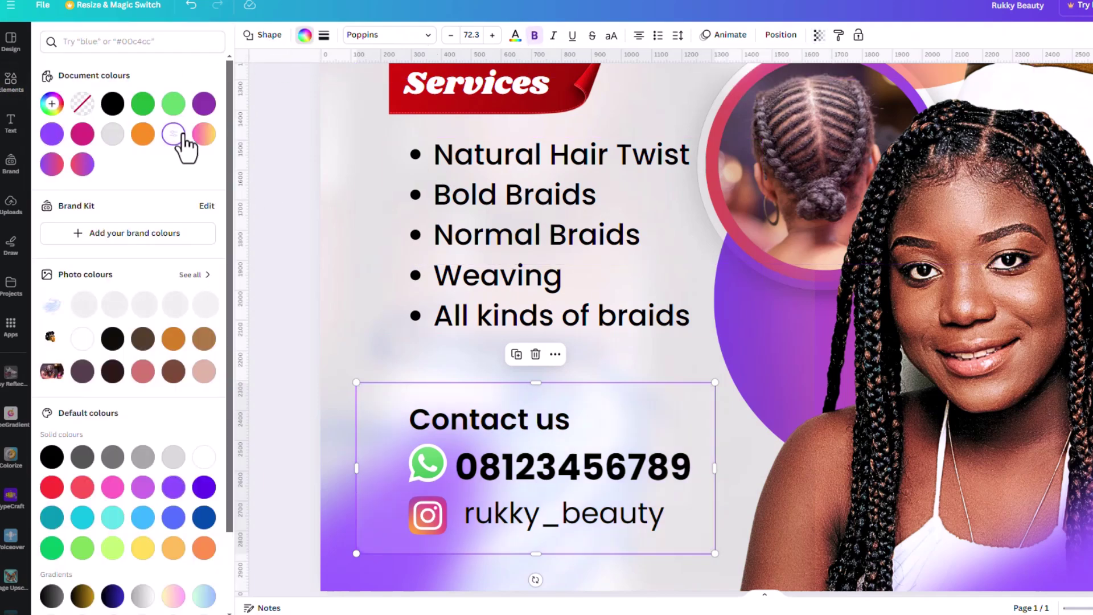
pyautogui.click(327, 254)
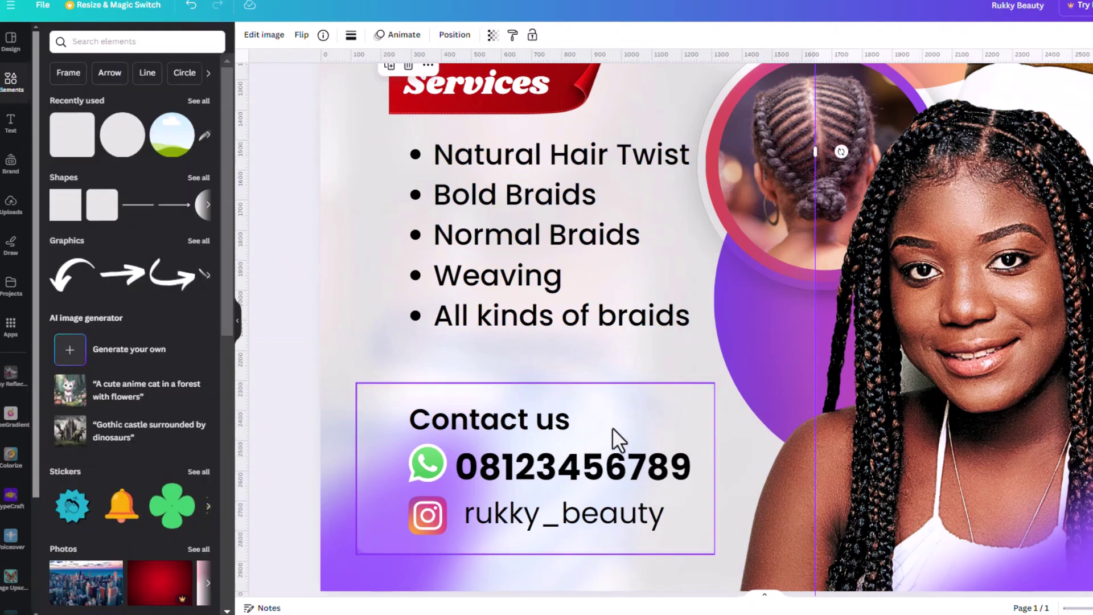
pyautogui.click(401, 513)
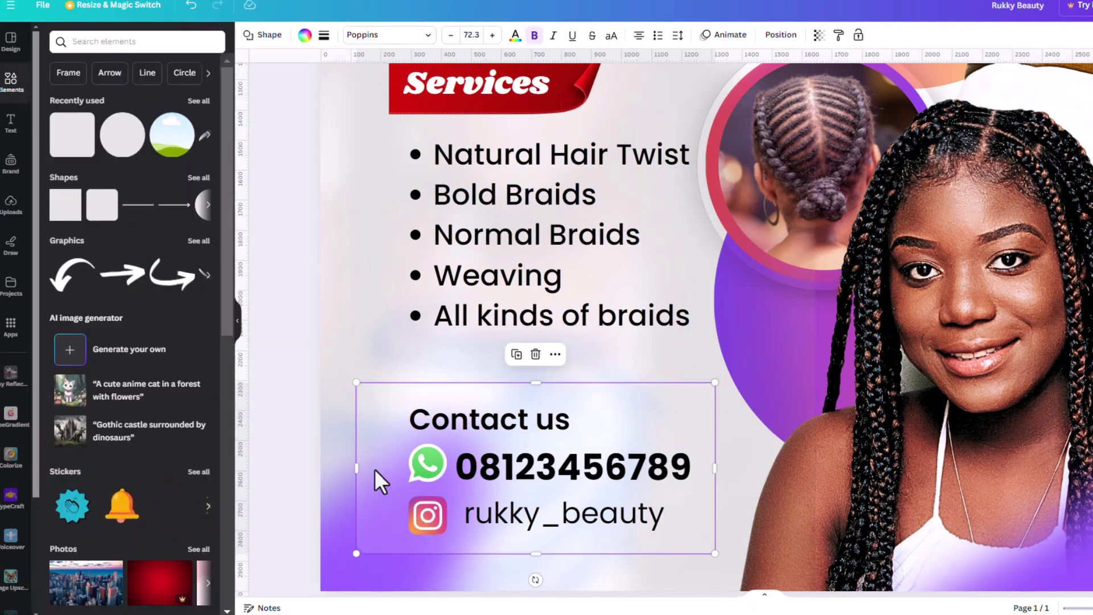
pyautogui.click(819, 36)
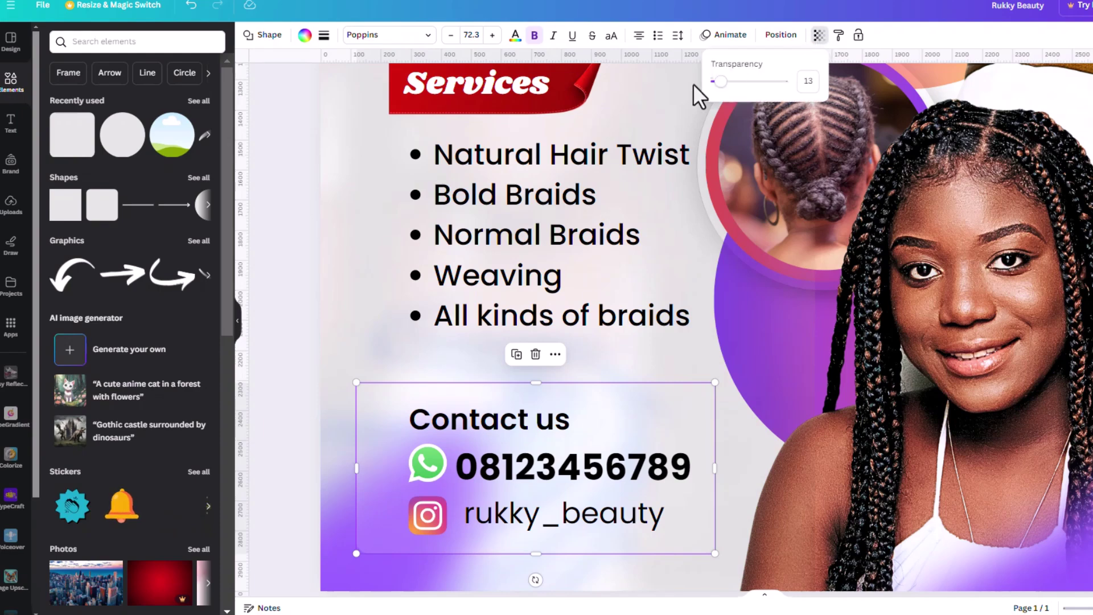
pyautogui.moveTo(718, 86); pyautogui.dragTo(741, 93)
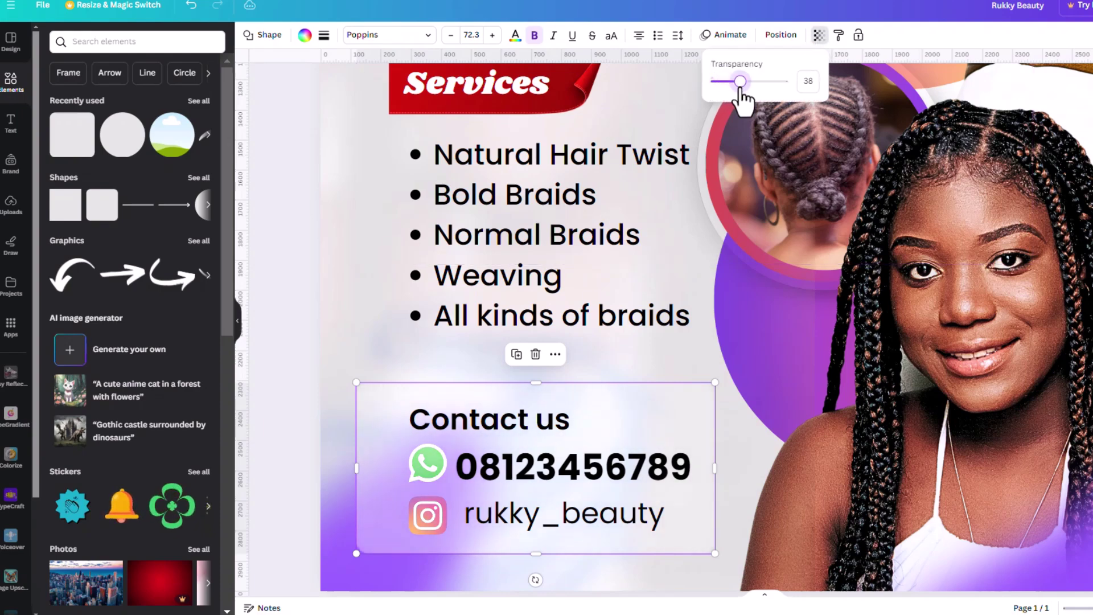
pyautogui.click(287, 335)
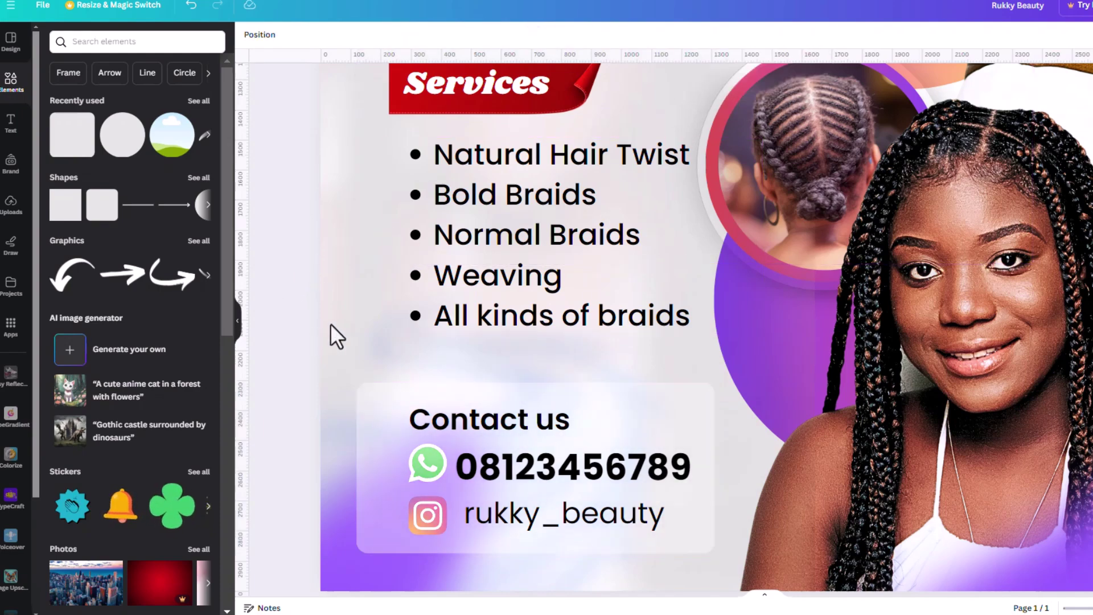
# Step: Nudge the contact panel slightly up and move its layer directly below the red ribbon, behind the WhatsApp and Instagram icons
pyautogui.click(385, 471)
pyautogui.moveTo(386, 472); pyautogui.dragTo(387, 469)
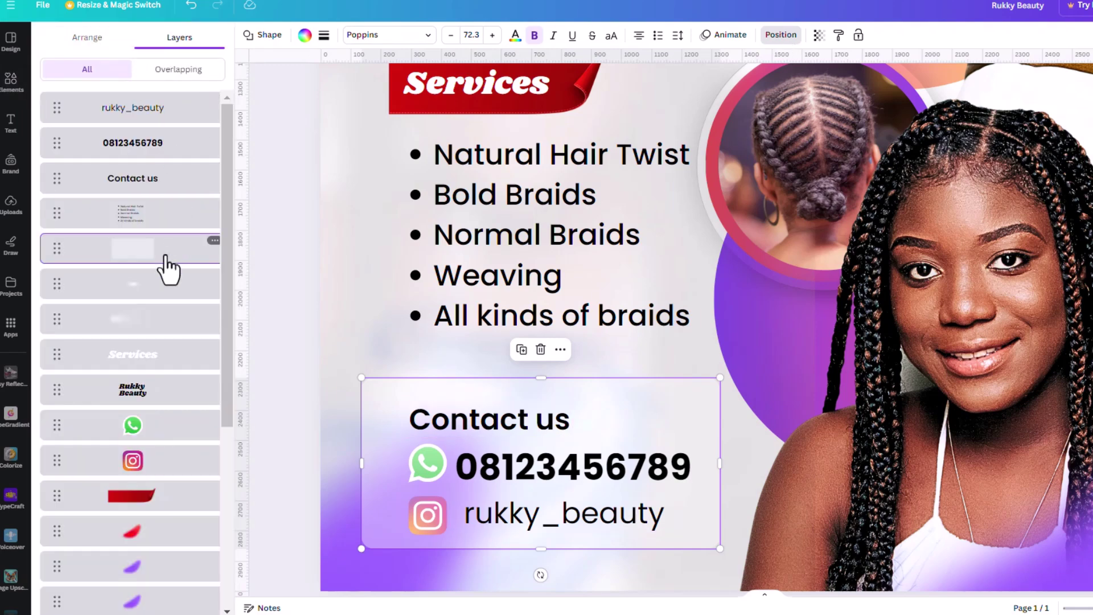
pyautogui.moveTo(167, 266); pyautogui.dragTo(167, 502)
pyautogui.moveTo(173, 463); pyautogui.dragTo(173, 241)
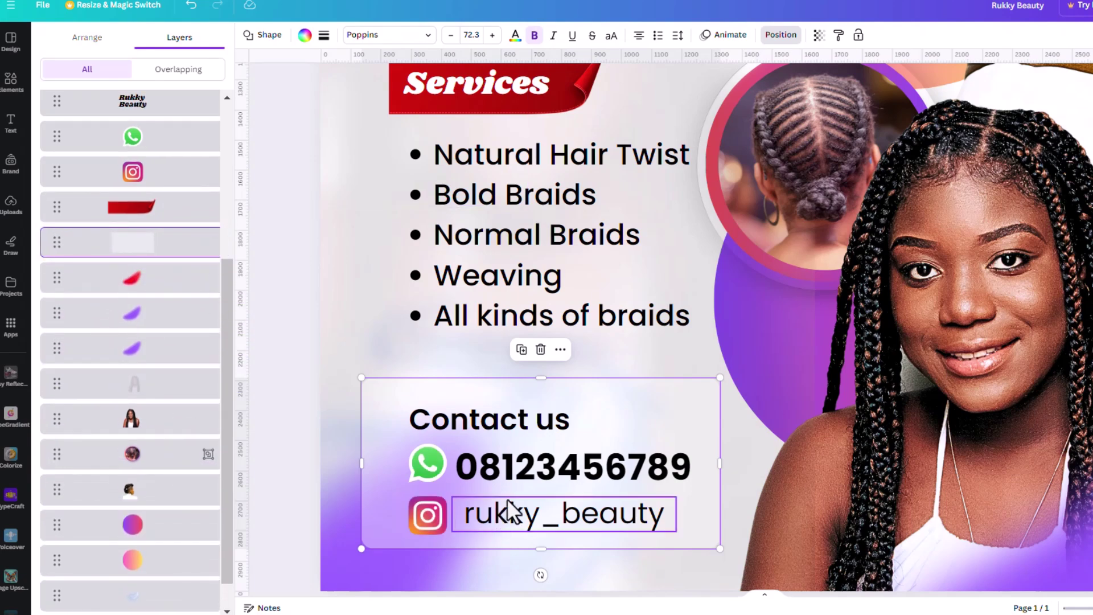
# Step: Set the Contact us heading to Poppins Bold and enlarge it to size 76.2
pyautogui.click(489, 424)
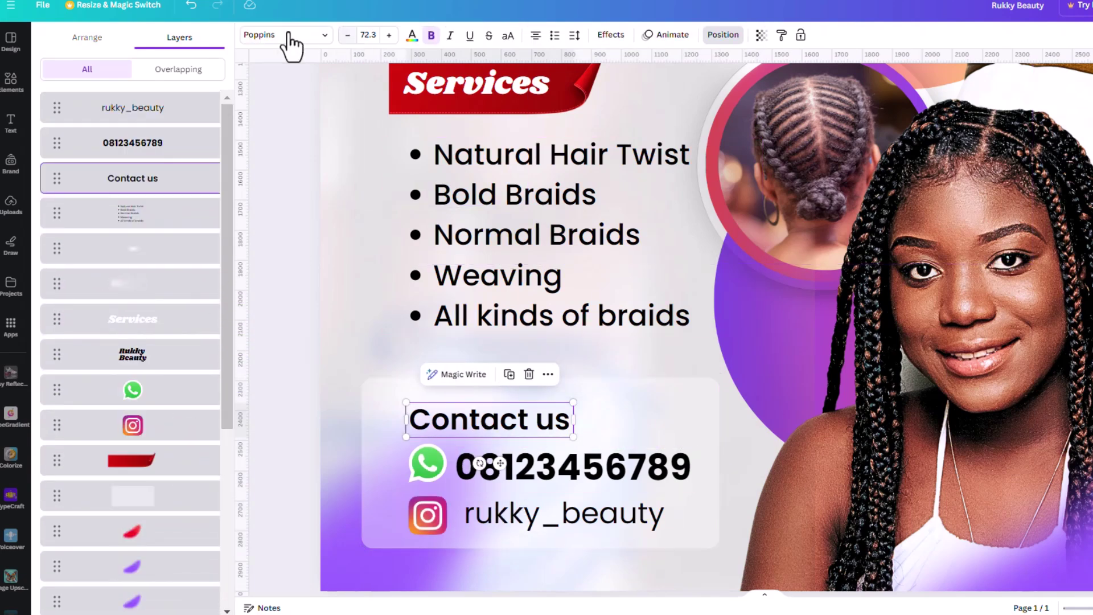
pyautogui.click(314, 36)
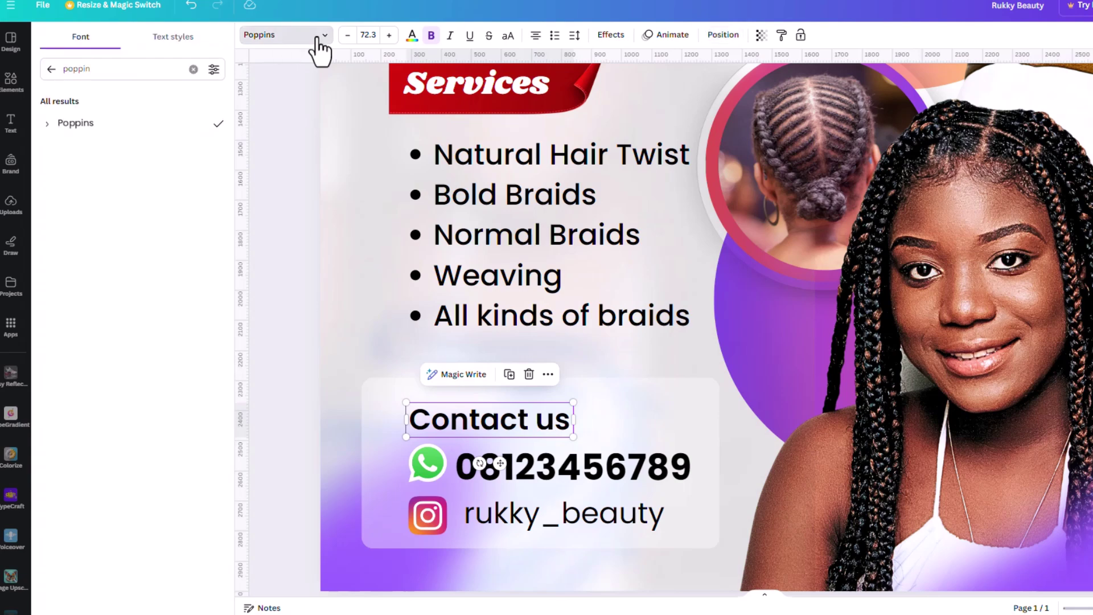
pyautogui.click(52, 125)
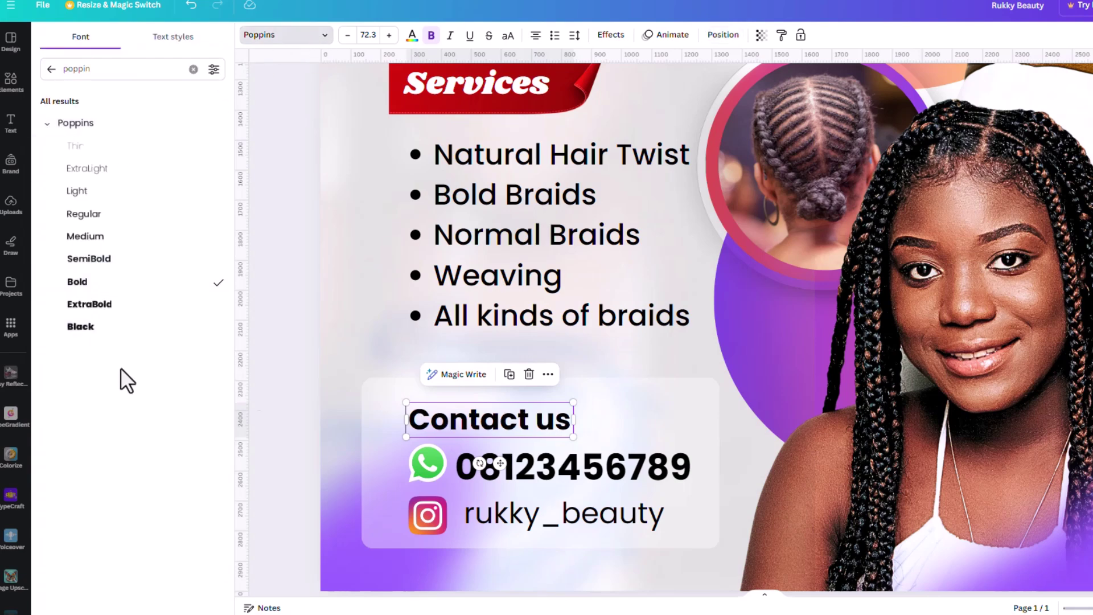
pyautogui.moveTo(572, 437); pyautogui.dragTo(583, 439)
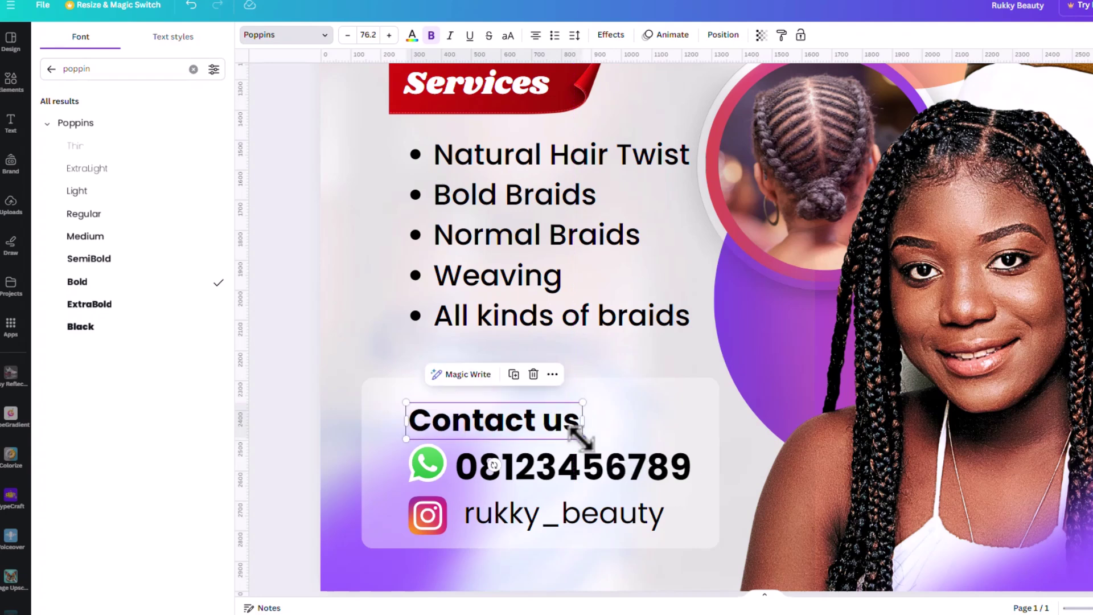
# Step: Try the Contact us heading in capitals in a wider text box, compare it with the reference flyer, and restore the original letter case
pyautogui.click(507, 35)
pyautogui.moveTo(586, 445); pyautogui.dragTo(666, 438)
pyautogui.press('super+Tab')
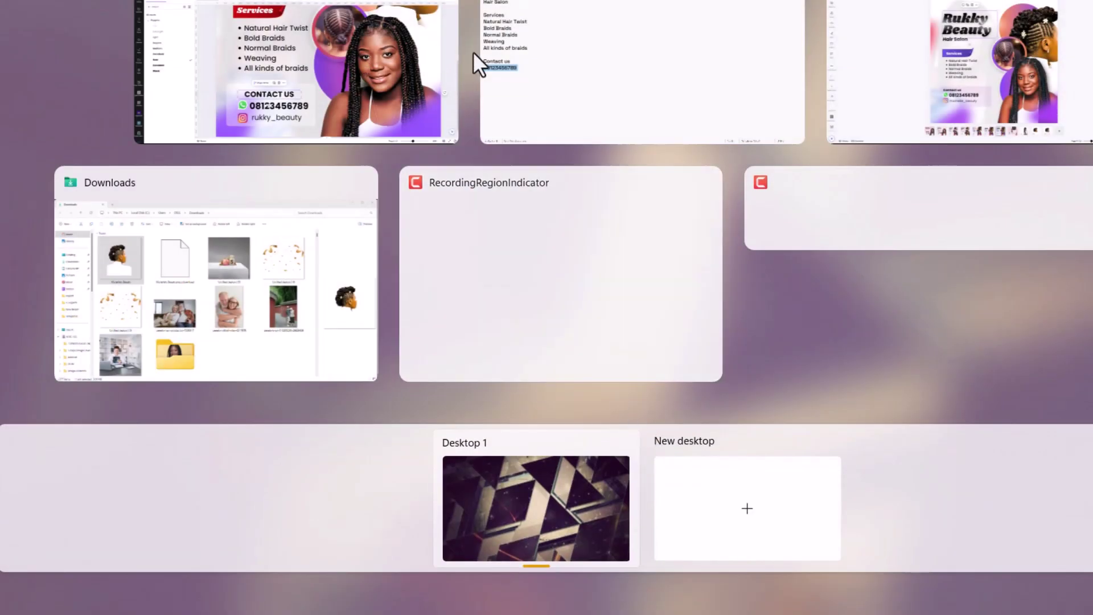
pyautogui.click(1017, 50)
pyautogui.press('super+Tab')
pyautogui.click(607, 70)
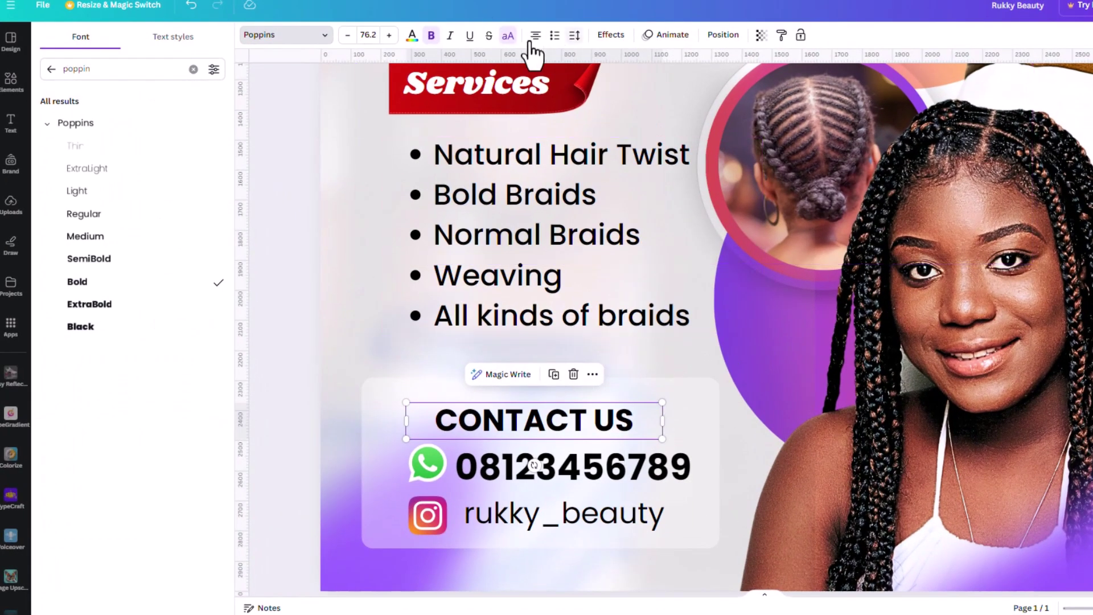
pyautogui.click(508, 36)
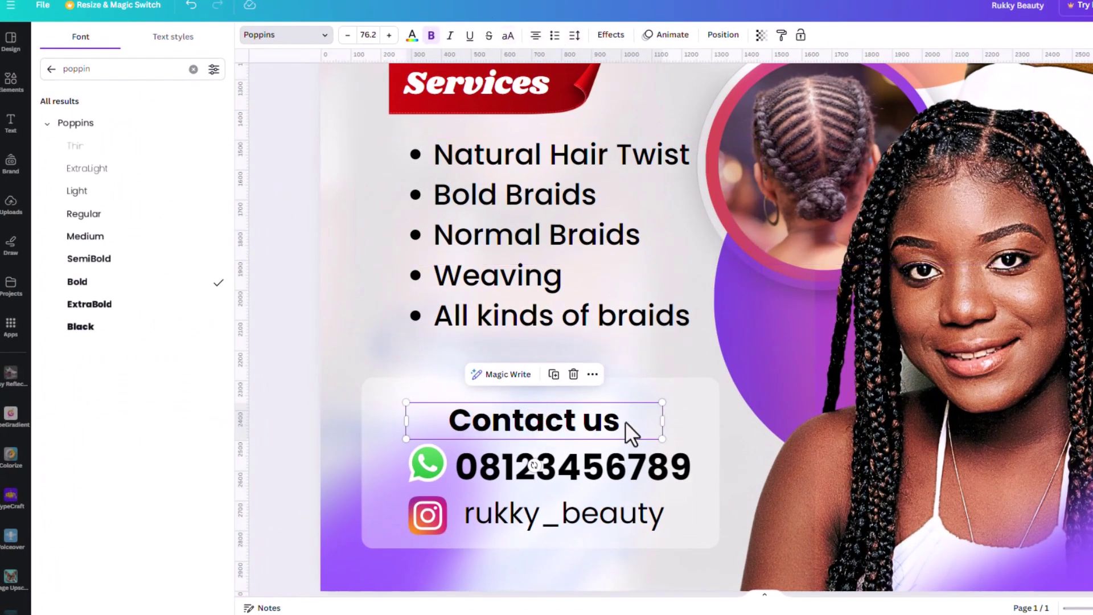
# Step: Narrow the Contact us text box to fit its text, align it with the icons and nudge the WhatsApp icon slightly down
pyautogui.moveTo(663, 420); pyautogui.dragTo(545, 417)
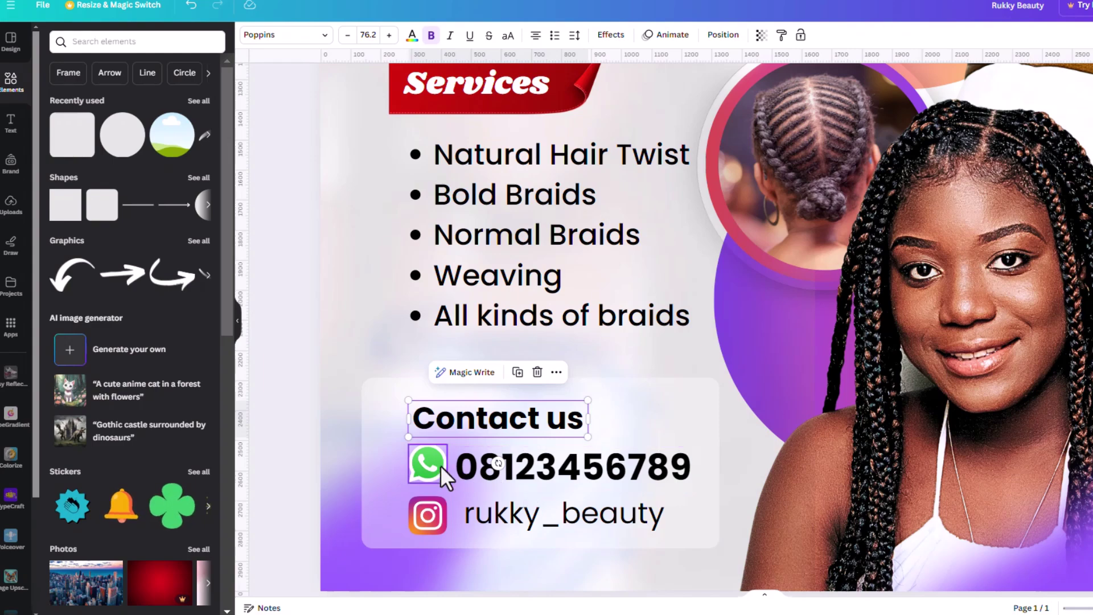
pyautogui.click(440, 465)
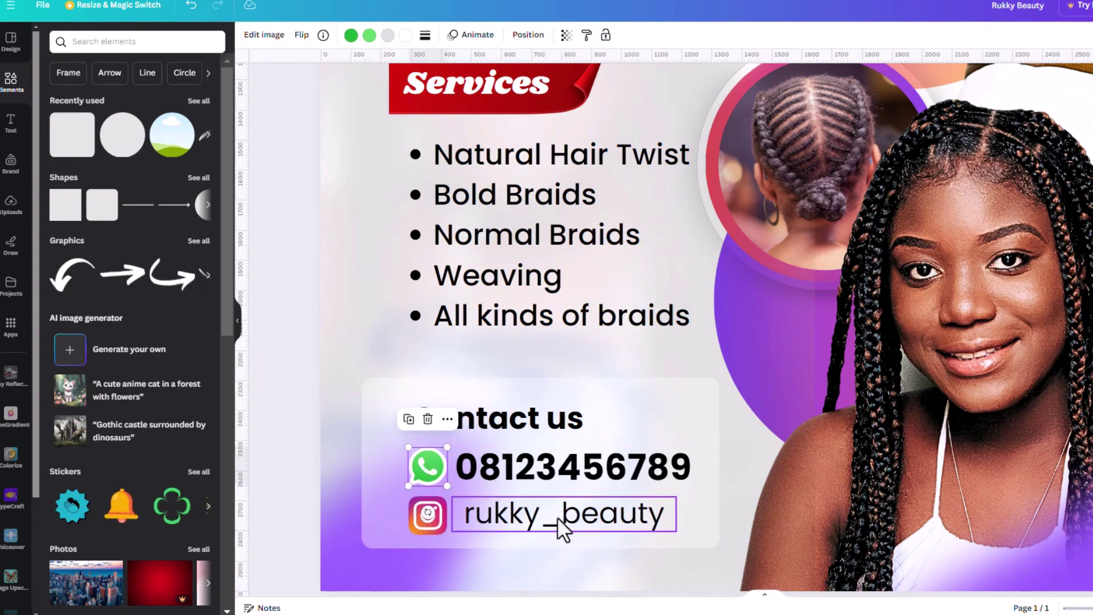
pyautogui.scroll(-3, 713, 372)
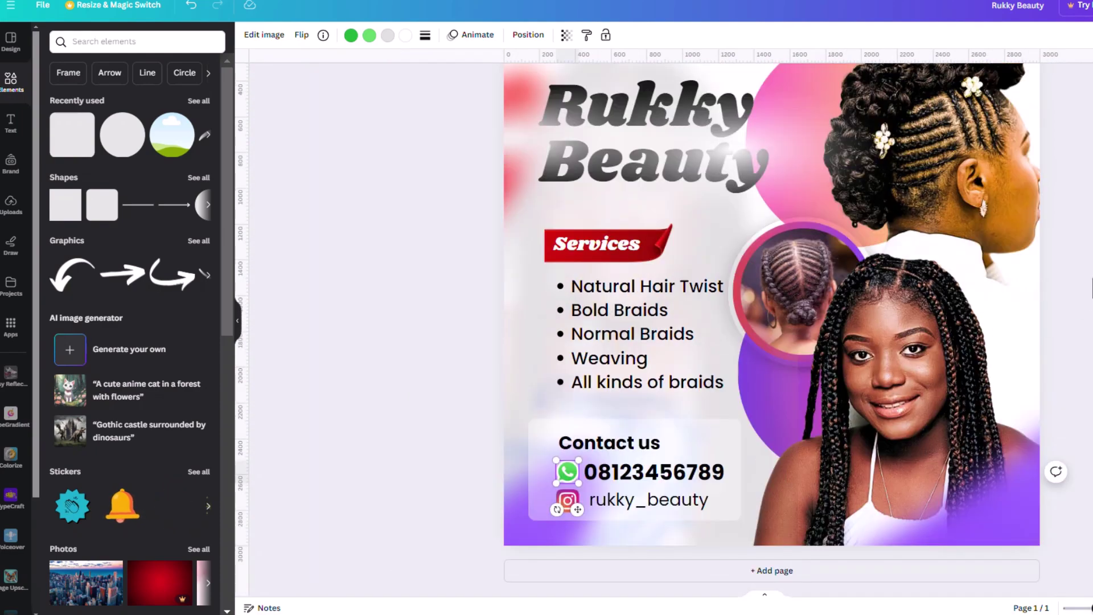
# Step: Set the transparency of the soft white glow over the end of the word Beauty to 81
pyautogui.click(838, 315)
pyautogui.scroll(2, 836, 315)
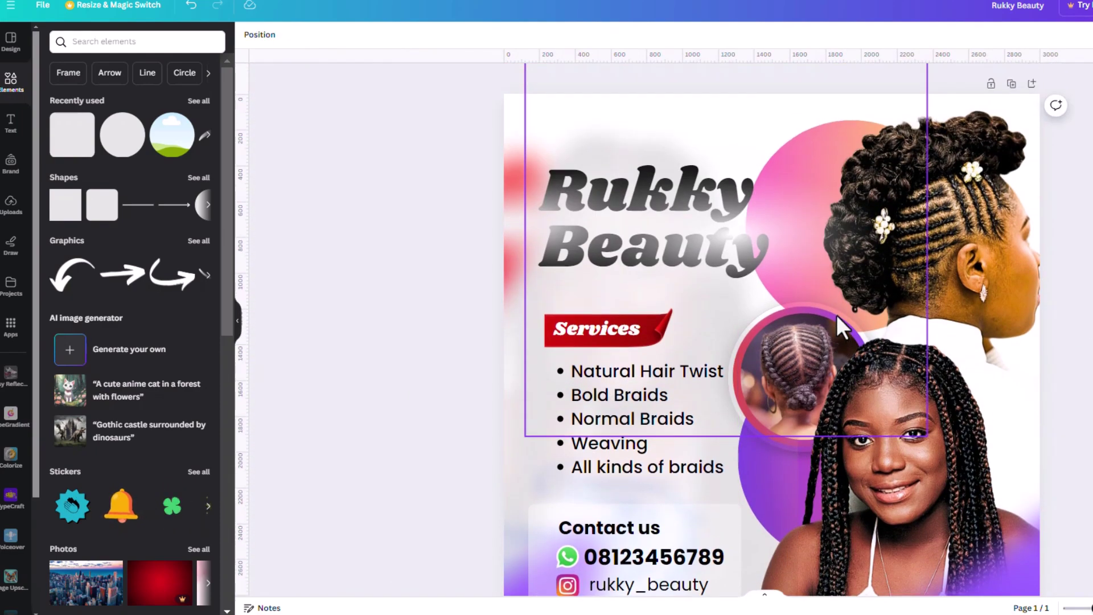
pyautogui.click(775, 218)
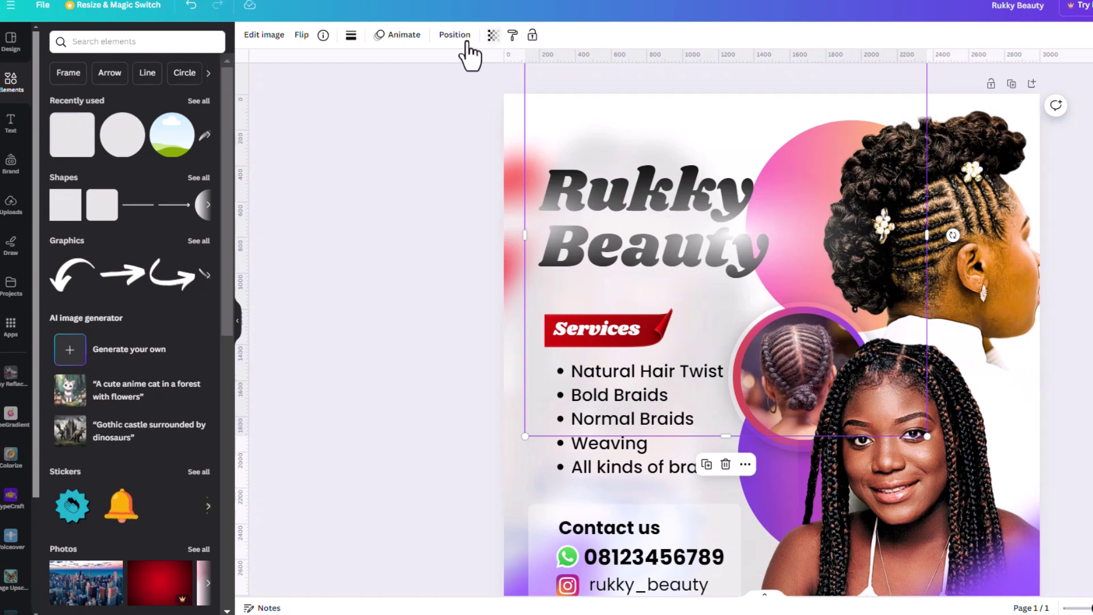
pyautogui.click(492, 35)
pyautogui.moveTo(466, 81)
pyautogui.mouseDown()
pyautogui.moveTo(428, 81)
pyautogui.moveTo(447, 82)
pyautogui.mouseUp()
pyautogui.scroll(-2, 341, 194)
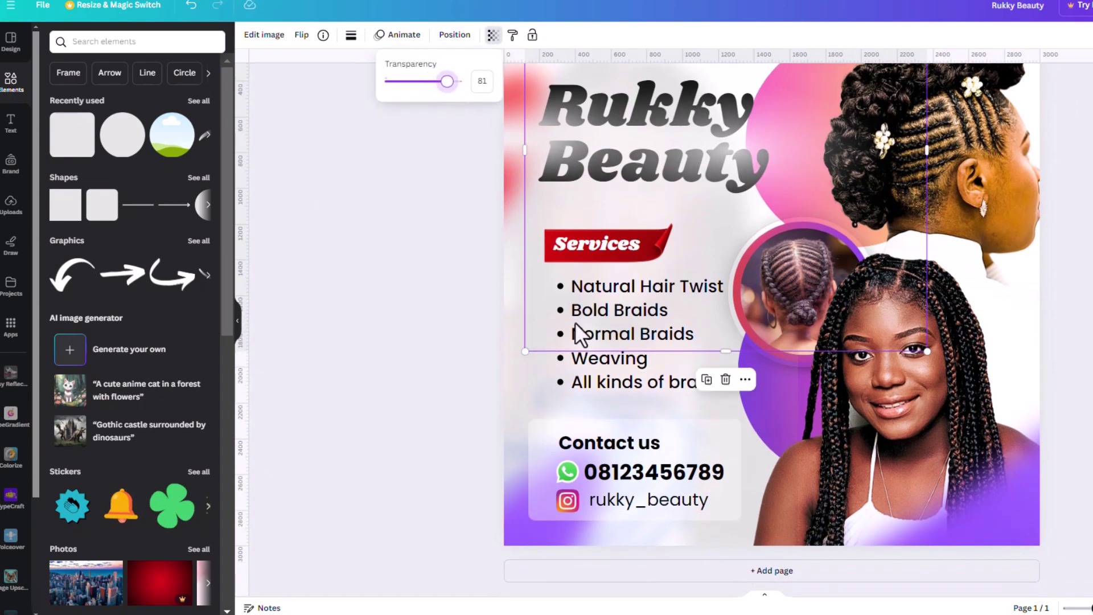
# Step: Move the purple blurred shape in the flyer's lower right corner slightly upward
pyautogui.click(1017, 518)
pyautogui.moveTo(1017, 517); pyautogui.dragTo(1017, 500)
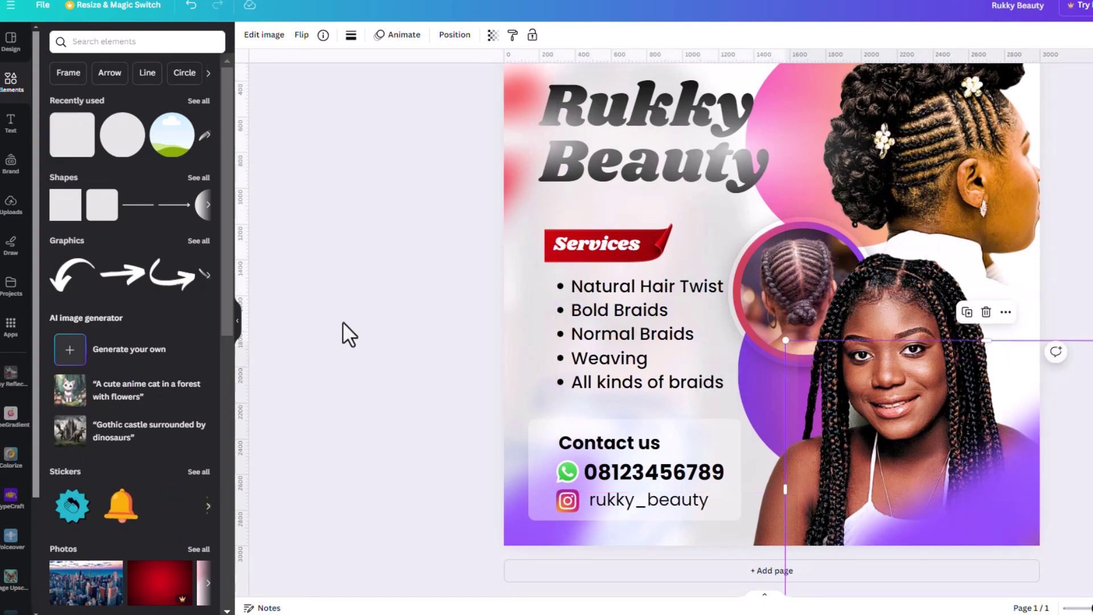
pyautogui.click(326, 309)
pyautogui.hotkey('ctrl', 'alt', '0')
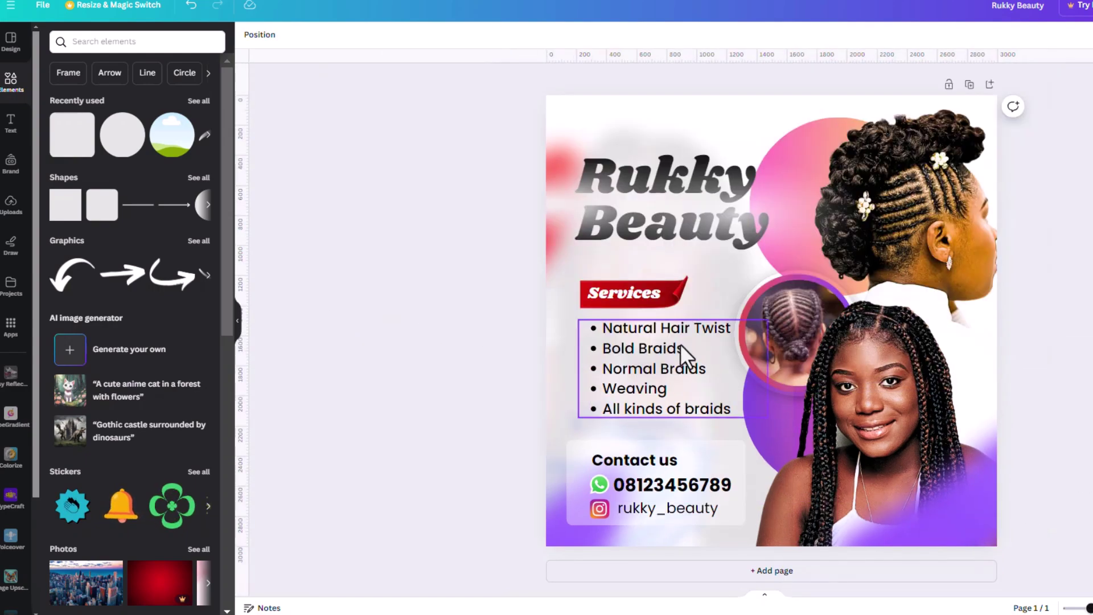
# Step: Narrow the large soft white glow over the Rukky Beauty title, pulling its edge inward, away from the red blurred shape
pyautogui.click(557, 166)
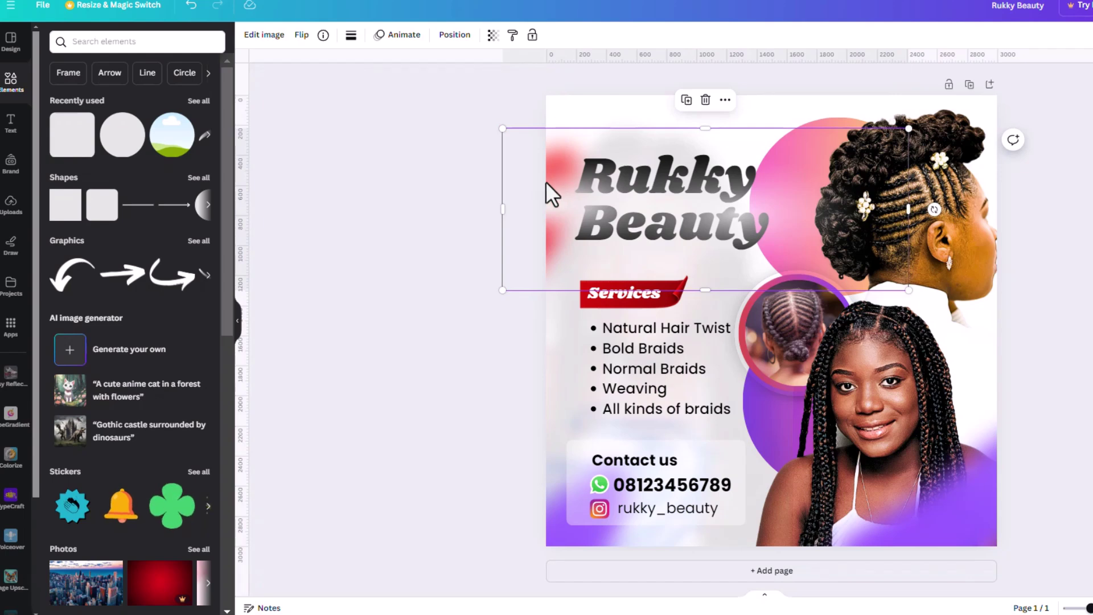
pyautogui.press('Escape')
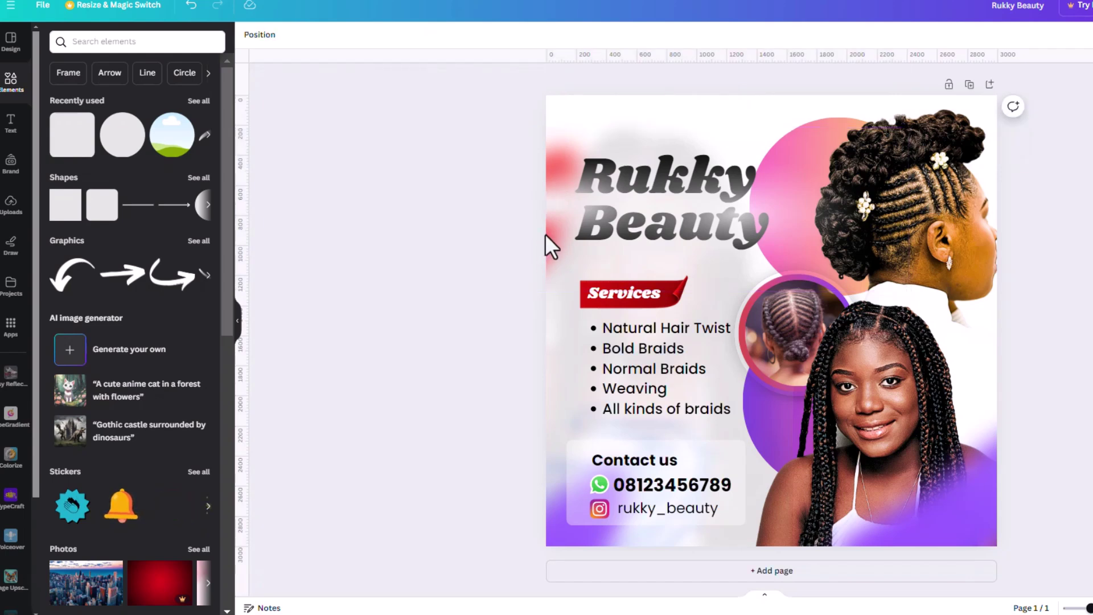
pyautogui.click(550, 231)
pyautogui.click(551, 195)
pyautogui.moveTo(551, 195); pyautogui.dragTo(696, 197)
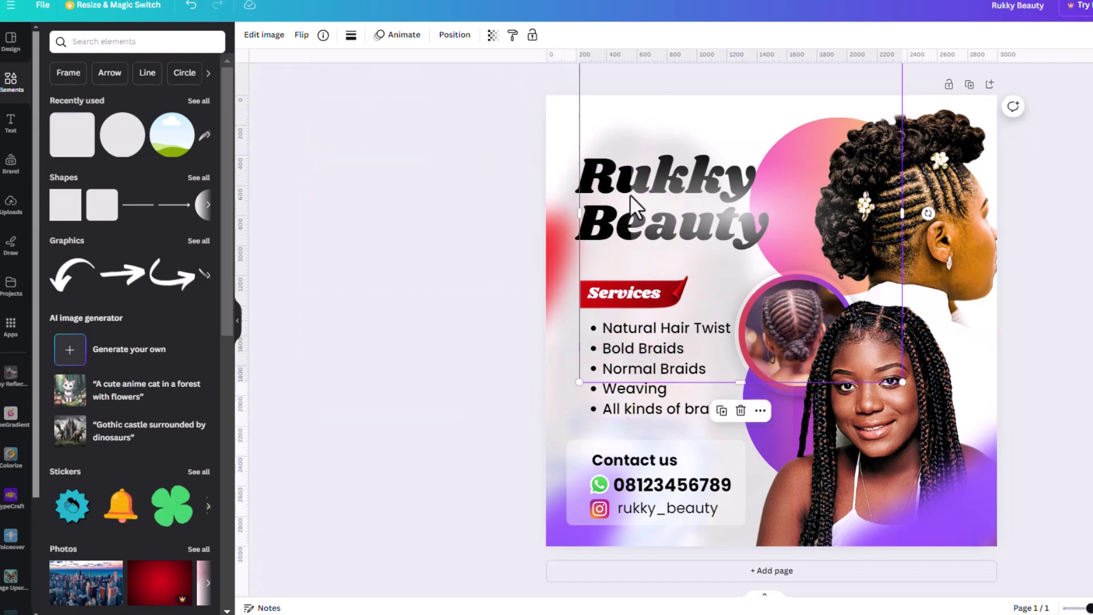
# Step: Select the smaller white glow from the layer list and trim its outer side closer to the page edge
pyautogui.click(467, 36)
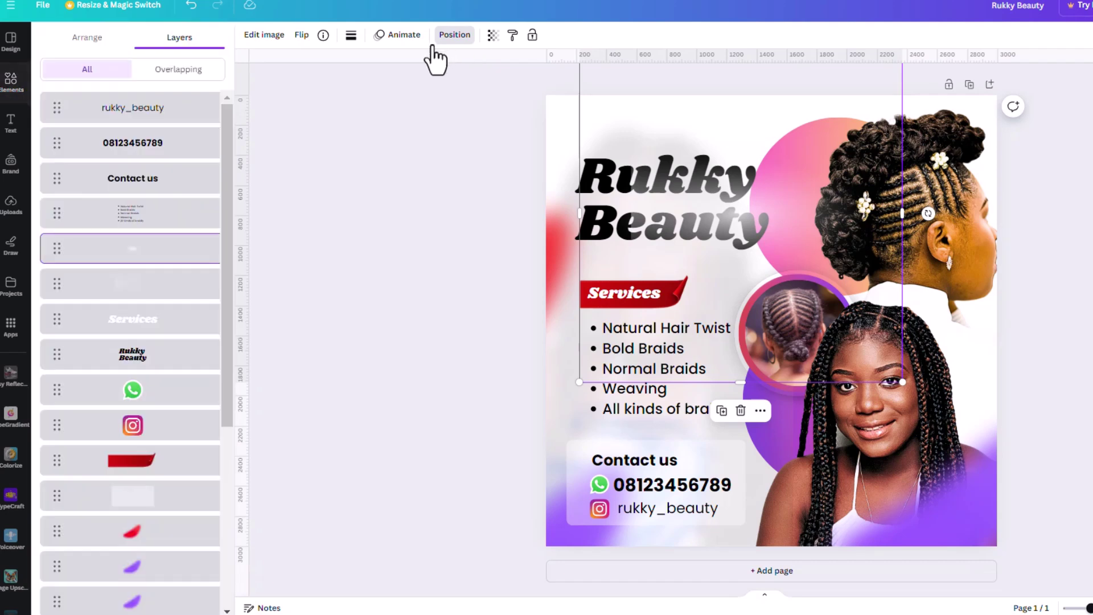
pyautogui.click(167, 287)
pyautogui.moveTo(596, 200); pyautogui.dragTo(540, 195)
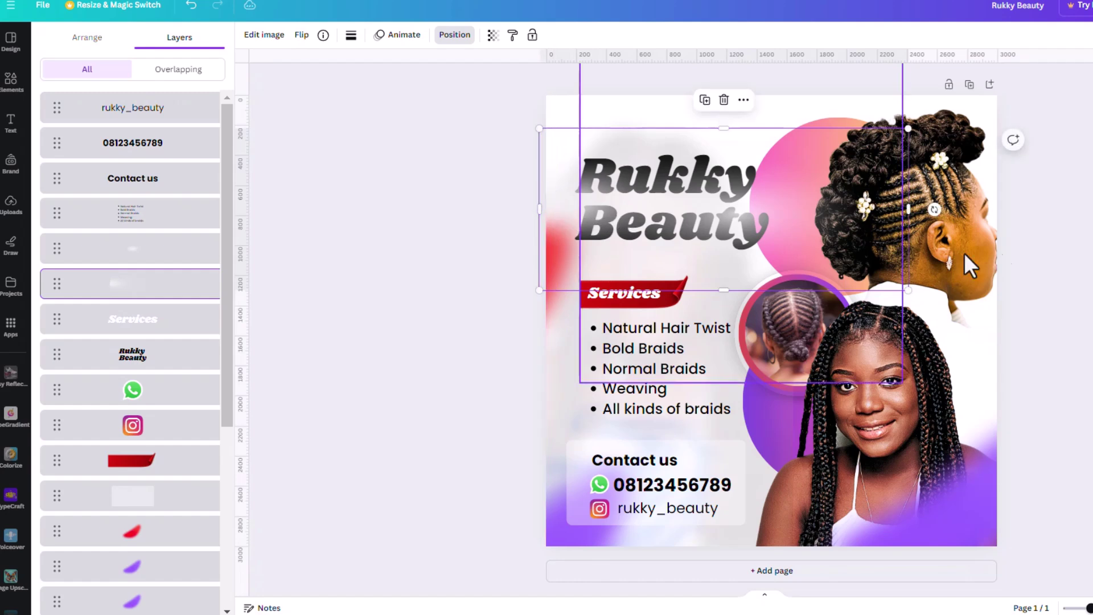
pyautogui.scroll(2, 770, 352)
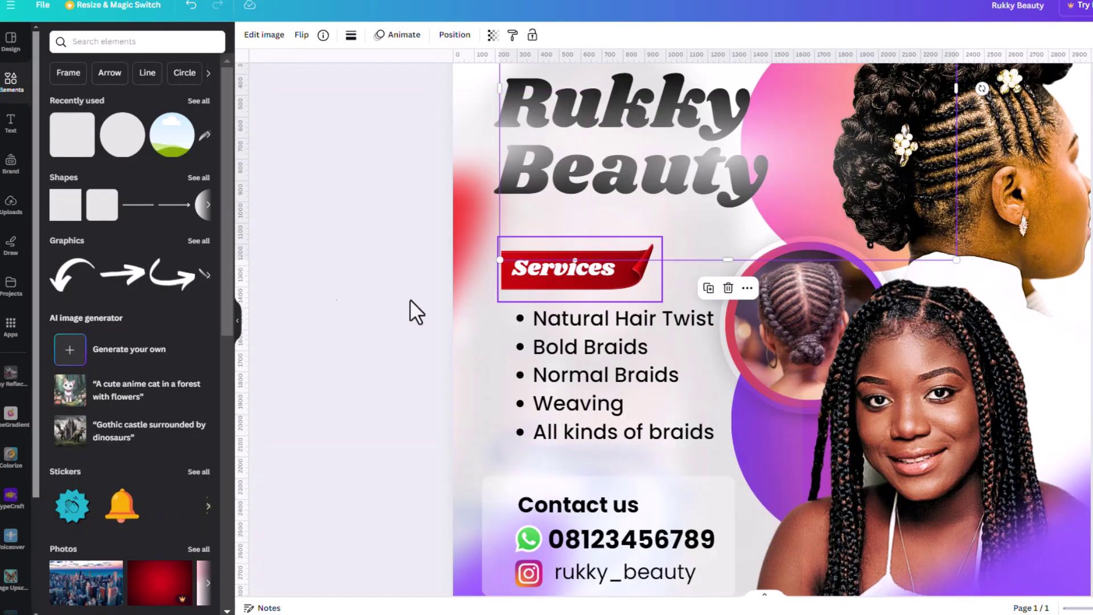
pyautogui.press('Escape')
# Step: Recolour the red Services ribbon purple by setting its colour edit hue to -45 and saturation to 23
pyautogui.click(503, 285)
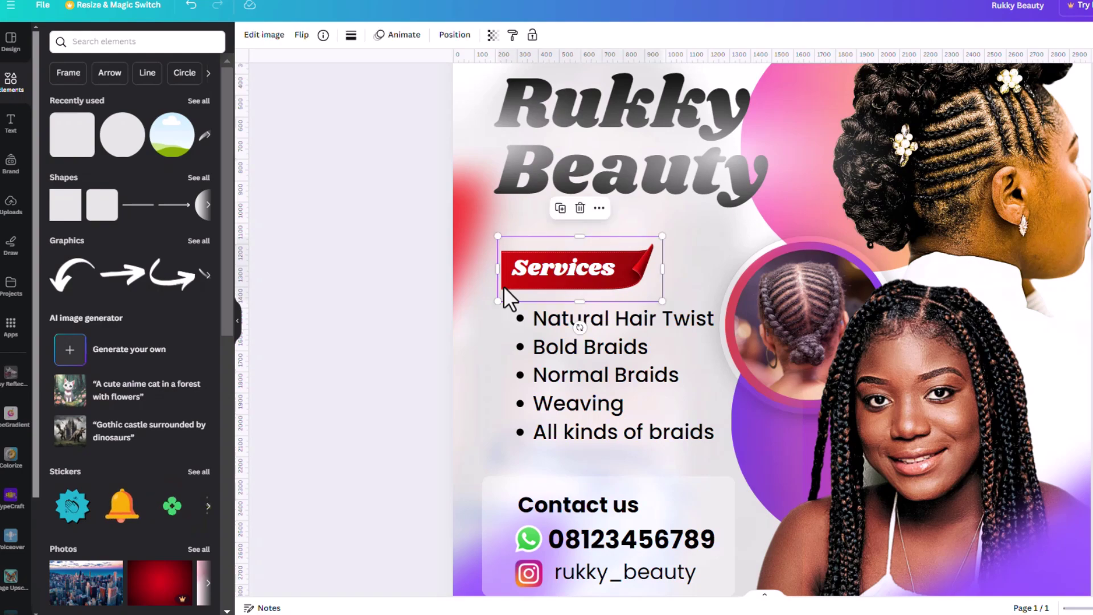
pyautogui.click(263, 35)
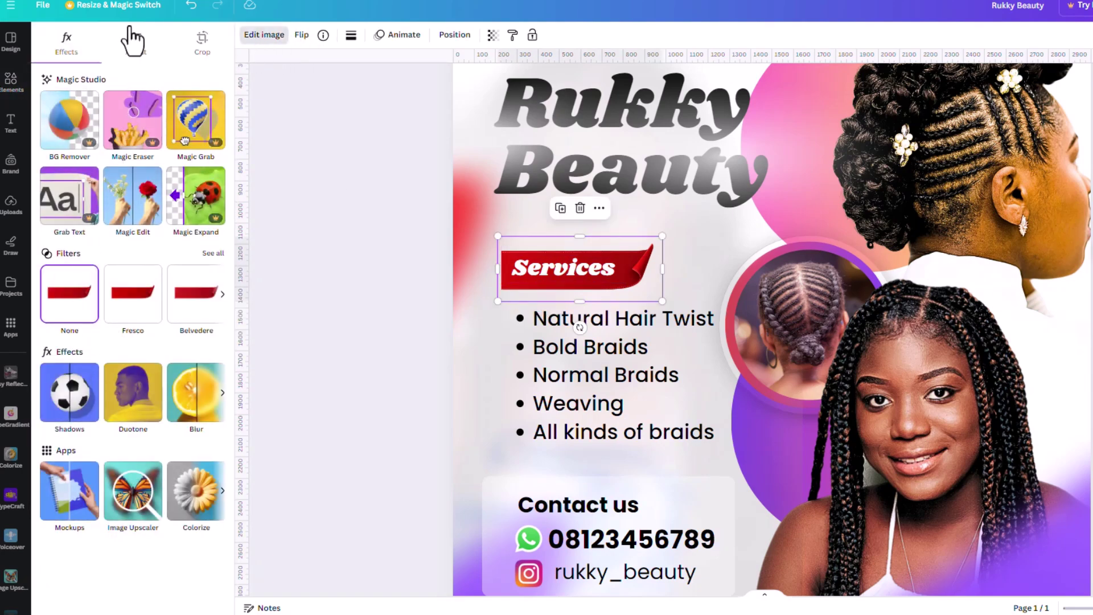
pyautogui.click(134, 53)
pyautogui.scroll(-5, 147, 520)
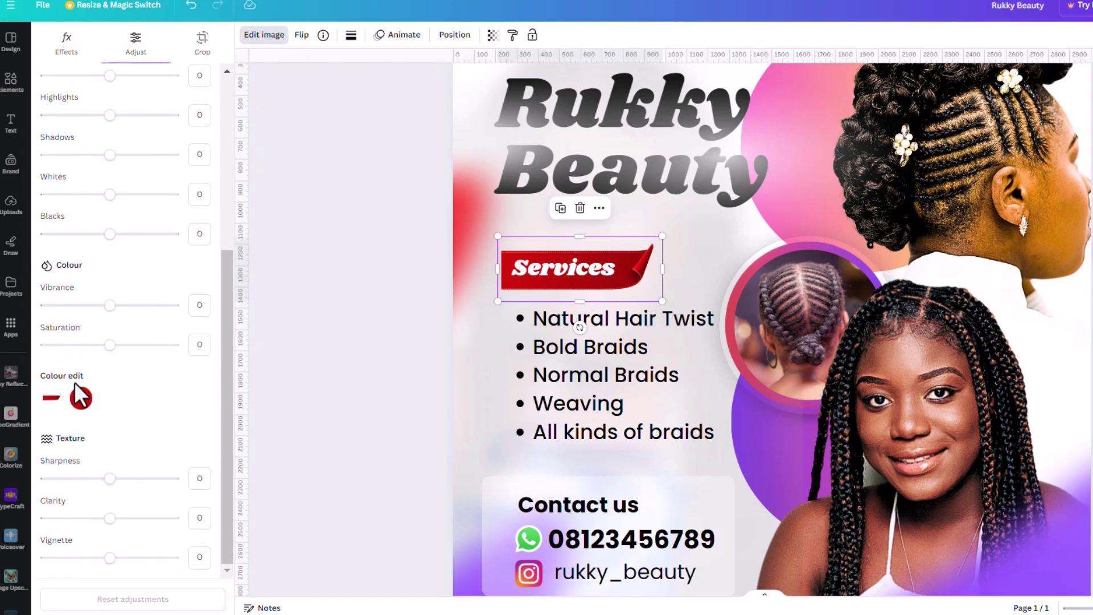
pyautogui.click(80, 399)
pyautogui.moveTo(114, 457); pyautogui.dragTo(81, 454)
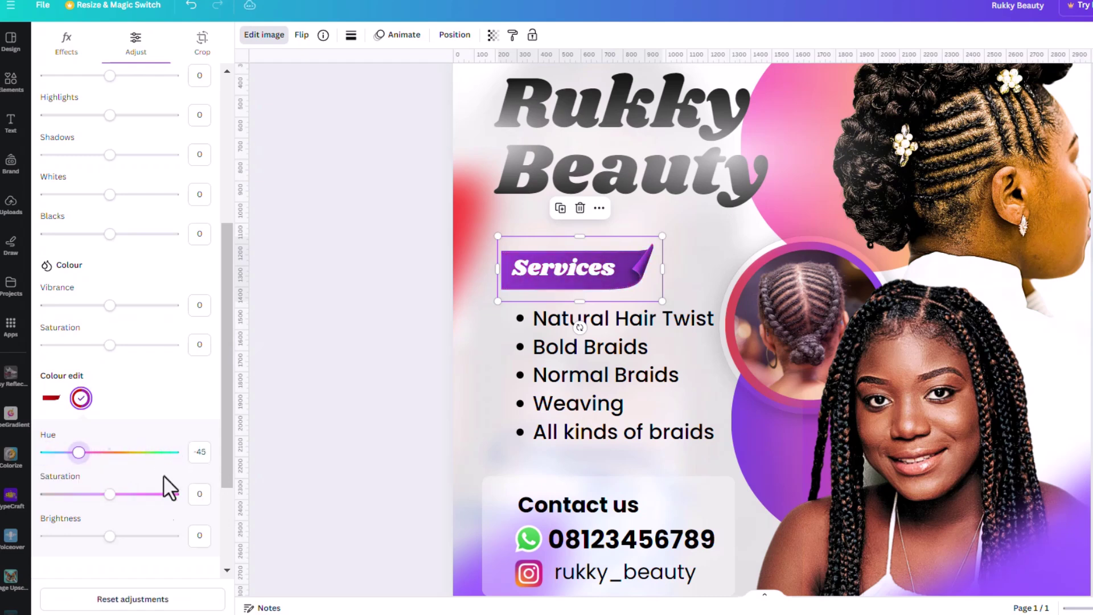
pyautogui.moveTo(109, 494); pyautogui.dragTo(126, 495)
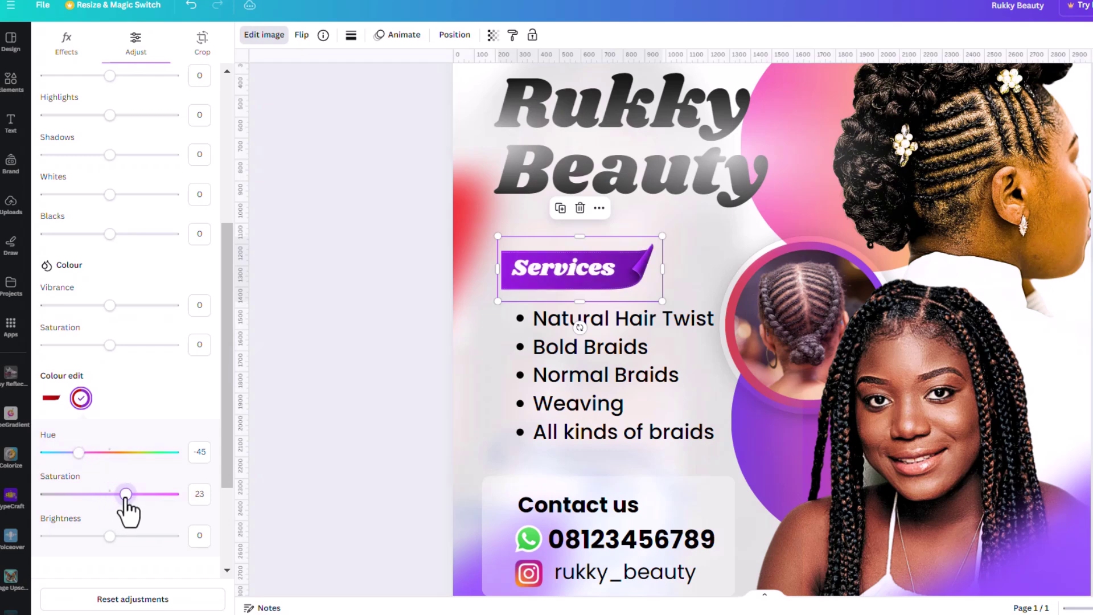
# Step: Enlarge the Services ribbon slightly and reposition it so that it stays aligned behind the Services text
pyautogui.moveTo(662, 301); pyautogui.dragTo(674, 308)
pyautogui.moveTo(647, 271); pyautogui.dragTo(647, 266)
pyautogui.moveTo(674, 300); pyautogui.dragTo(685, 304)
pyautogui.moveTo(650, 272); pyautogui.dragTo(648, 268)
pyautogui.click(375, 348)
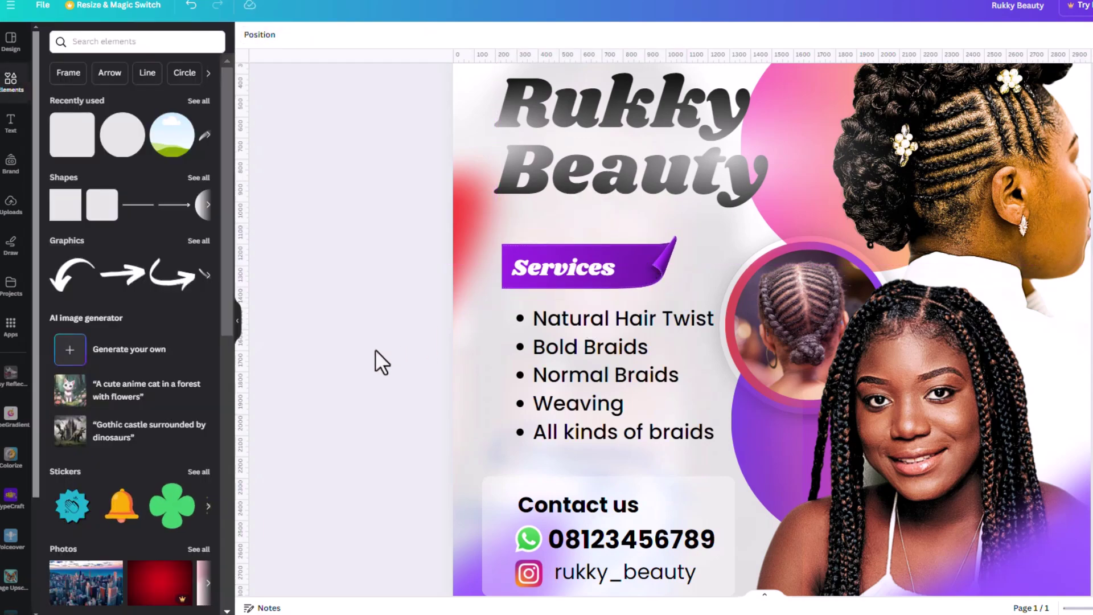
pyautogui.hotkey('ctrl', 'alt', '0')
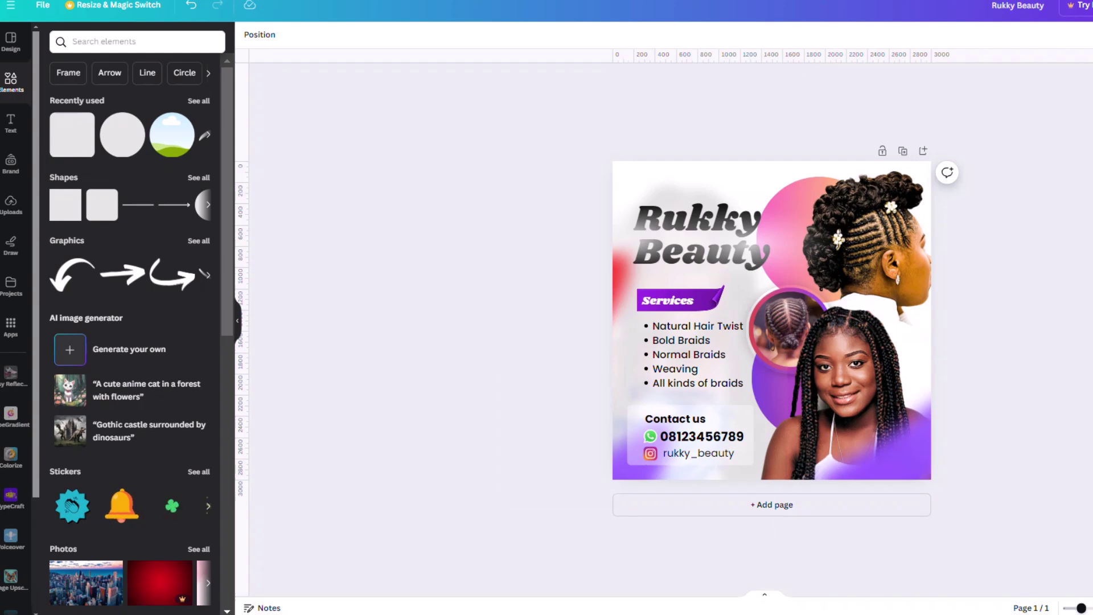